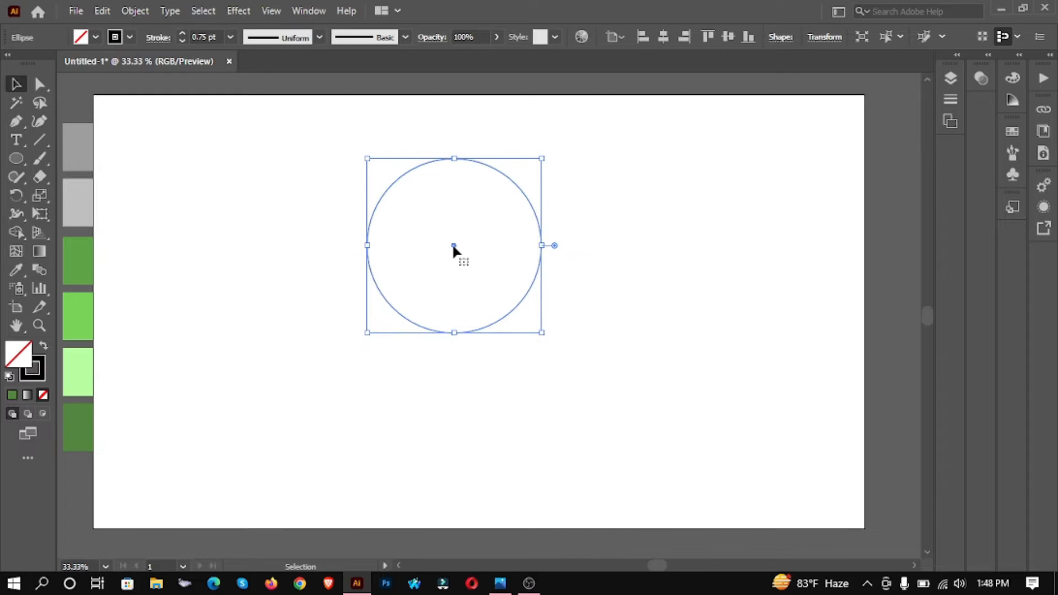
Duplicate the circle slightly down and to the left, and add a smaller concentric copy of that duplicate in front.
{"action": "left_click_drag", "start_coordinate": [452, 243], "coordinate": [446, 251]}
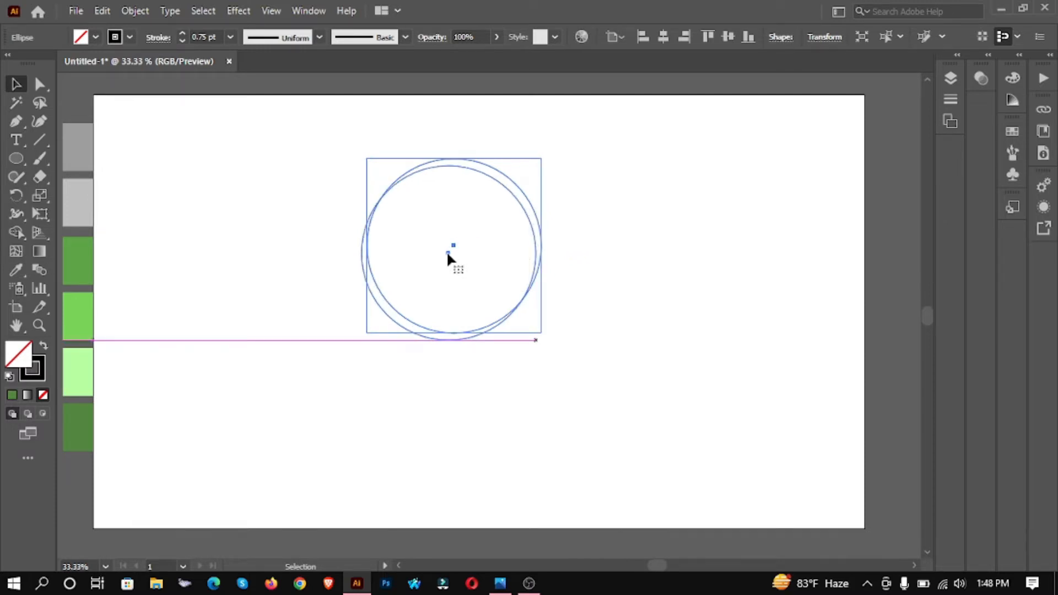
{"action": "left_click", "coordinate": [669, 238]}
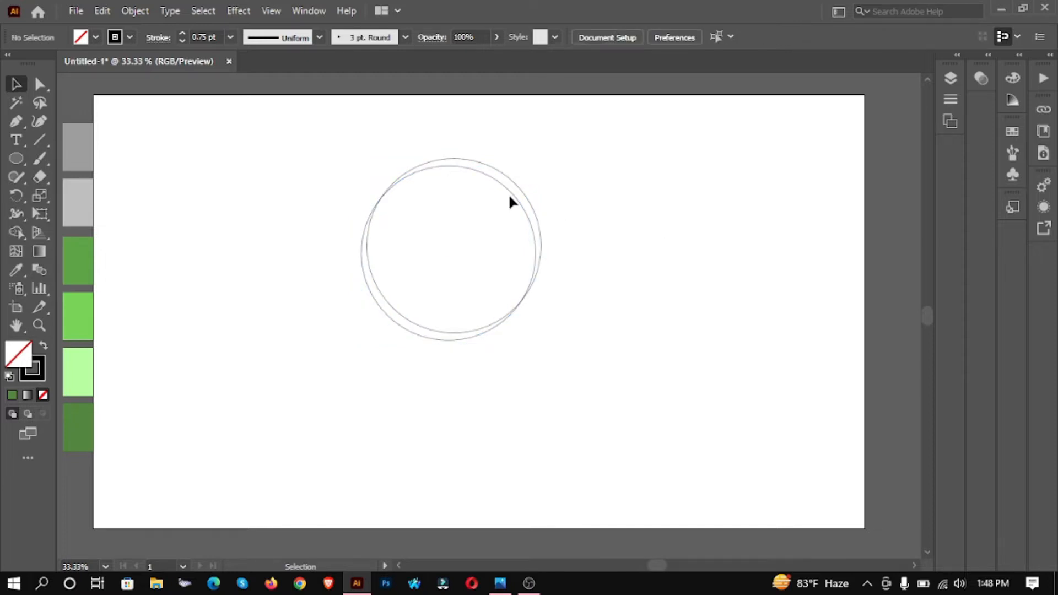
{"action": "left_click", "coordinate": [511, 193]}
{"action": "left_click", "coordinate": [107, 14]}
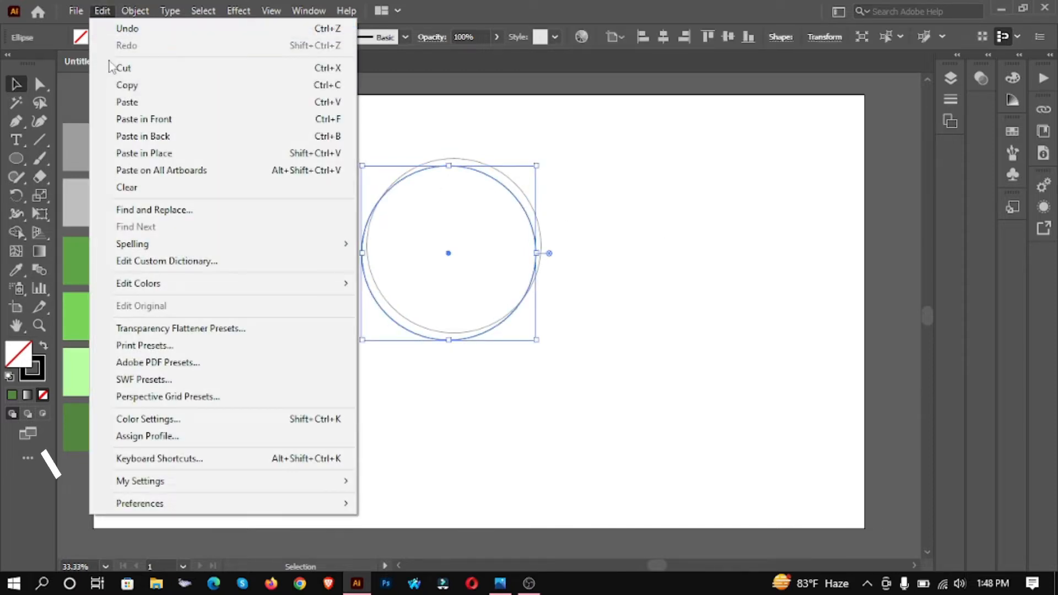
{"action": "left_click", "coordinate": [103, 14]}
{"action": "left_click", "coordinate": [103, 16]}
{"action": "left_click", "coordinate": [144, 119]}
{"action": "left_click_drag", "start_coordinate": [537, 165], "coordinate": [522, 178]}
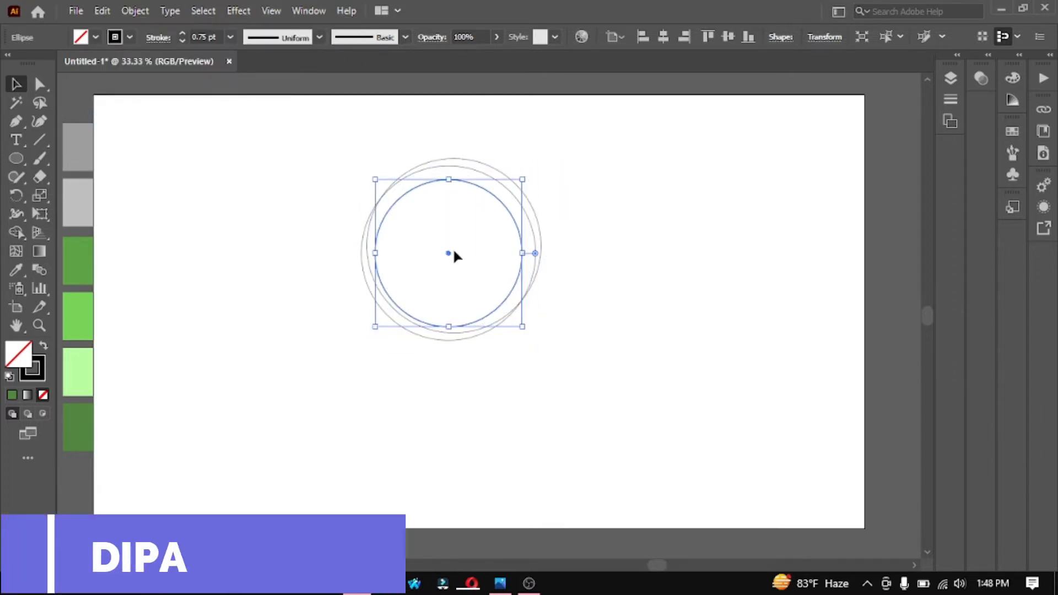
{"action": "left_click_drag", "start_coordinate": [445, 249], "coordinate": [454, 246]}
{"action": "mouse_move", "coordinate": [516, 174]}
{"action": "left_mouse_down"}
{"action": "mouse_move", "coordinate": [529, 170]}
{"action": "mouse_move", "coordinate": [516, 181]}
{"action": "left_mouse_up"}
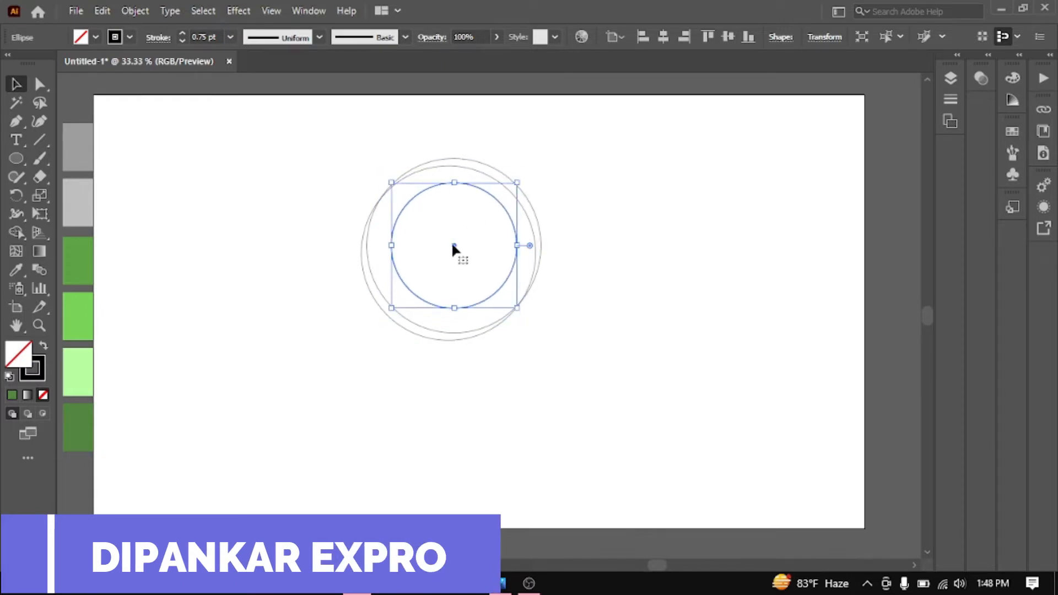
{"action": "left_click_drag", "start_coordinate": [453, 243], "coordinate": [455, 245]}
{"action": "key", "text": "ctrl+z"}
{"action": "key", "text": "ctrl+z"}
{"action": "key", "text": "ctrl+z"}
Resize the inner circle and move it toward the lower-right edges of the two large circles.
{"action": "left_click_drag", "start_coordinate": [518, 181], "coordinate": [526, 171]}
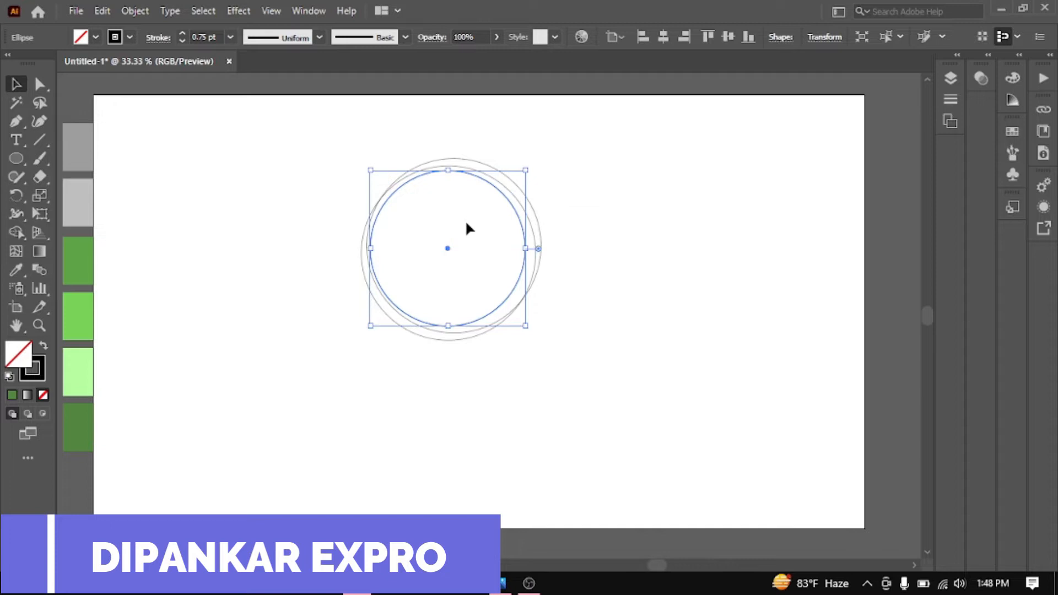
{"action": "left_click_drag", "start_coordinate": [446, 254], "coordinate": [453, 261]}
{"action": "left_click_drag", "start_coordinate": [537, 183], "coordinate": [528, 184]}
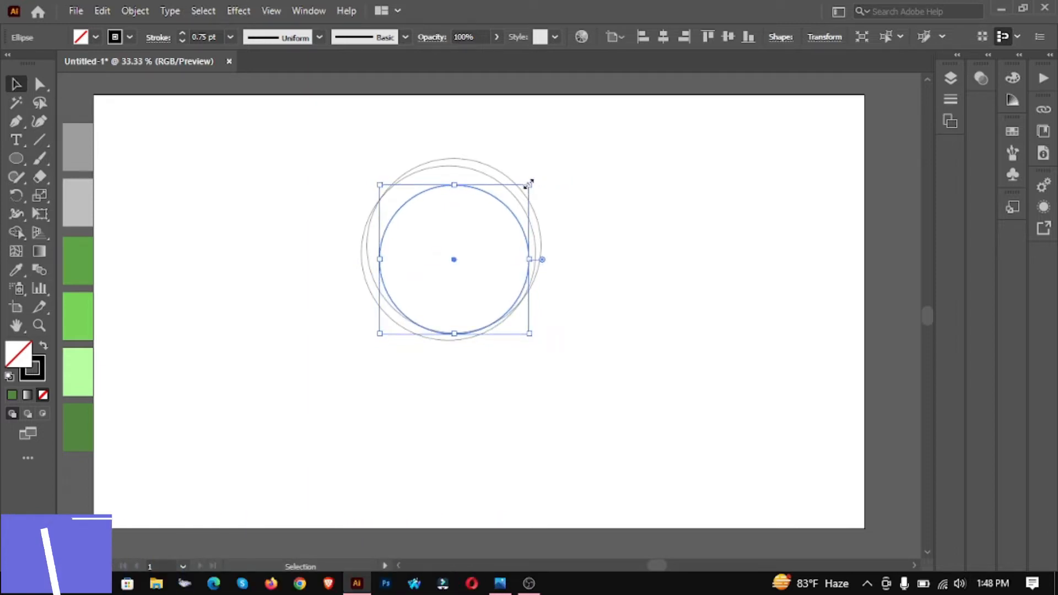
{"action": "left_click_drag", "start_coordinate": [452, 256], "coordinate": [458, 258]}
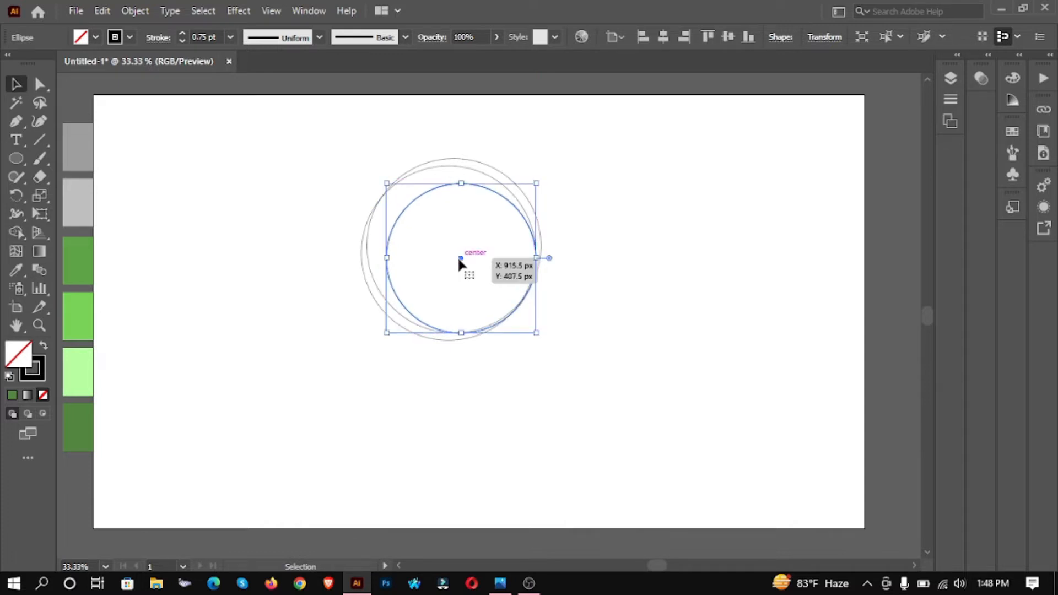
Paste a copy of the inner circle in front, shrink it and center it on the lower-left large circle.
{"action": "left_click", "coordinate": [102, 11]}
{"action": "left_click", "coordinate": [113, 84]}
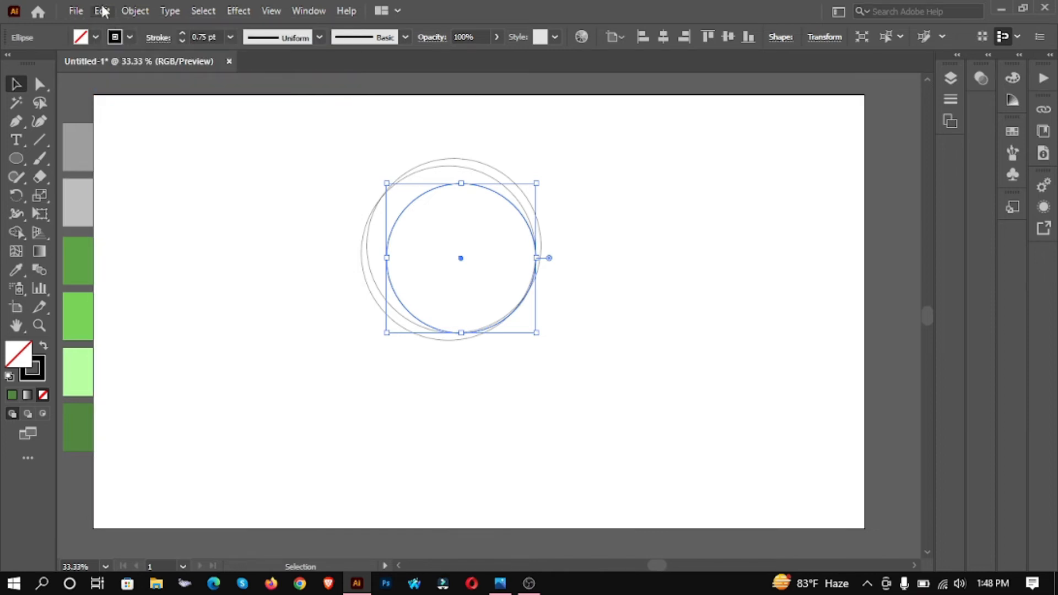
{"action": "left_click", "coordinate": [102, 11]}
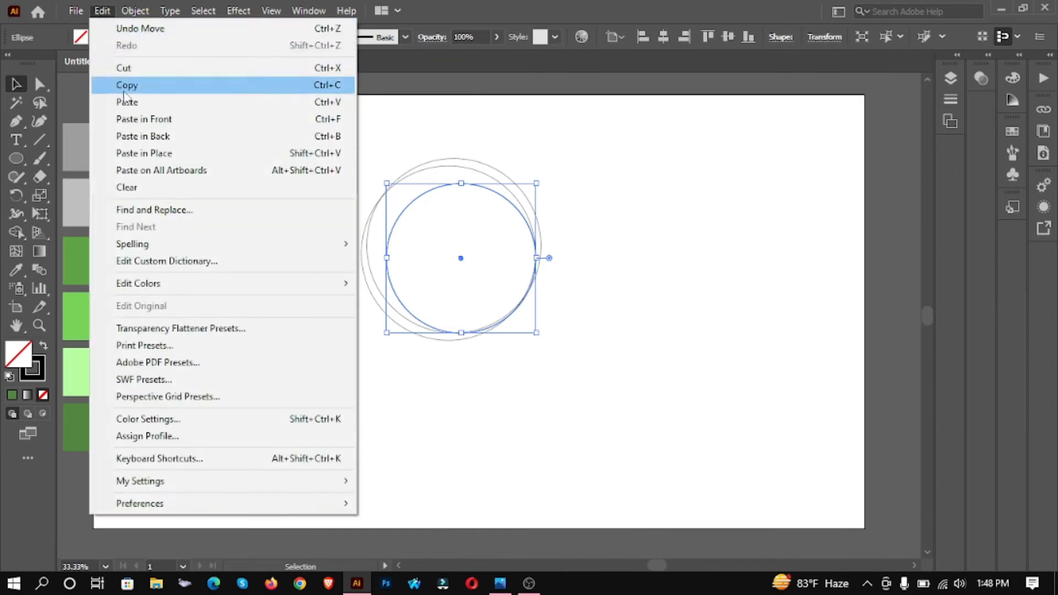
{"action": "left_click", "coordinate": [130, 121]}
{"action": "left_click_drag", "start_coordinate": [540, 184], "coordinate": [518, 203]}
{"action": "left_click_drag", "start_coordinate": [463, 249], "coordinate": [445, 264]}
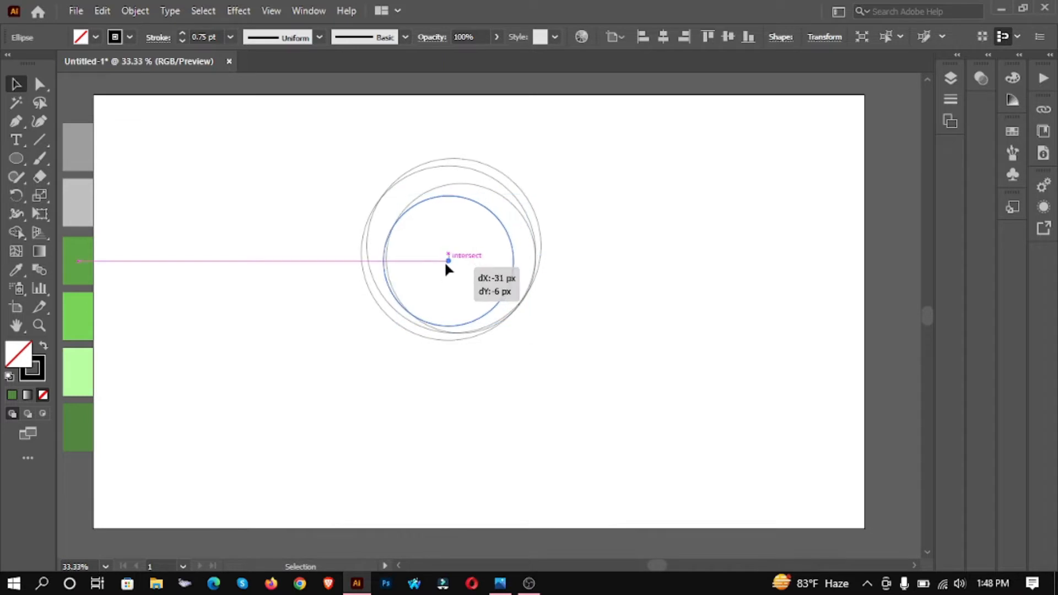
{"action": "left_click_drag", "start_coordinate": [445, 264], "coordinate": [443, 252]}
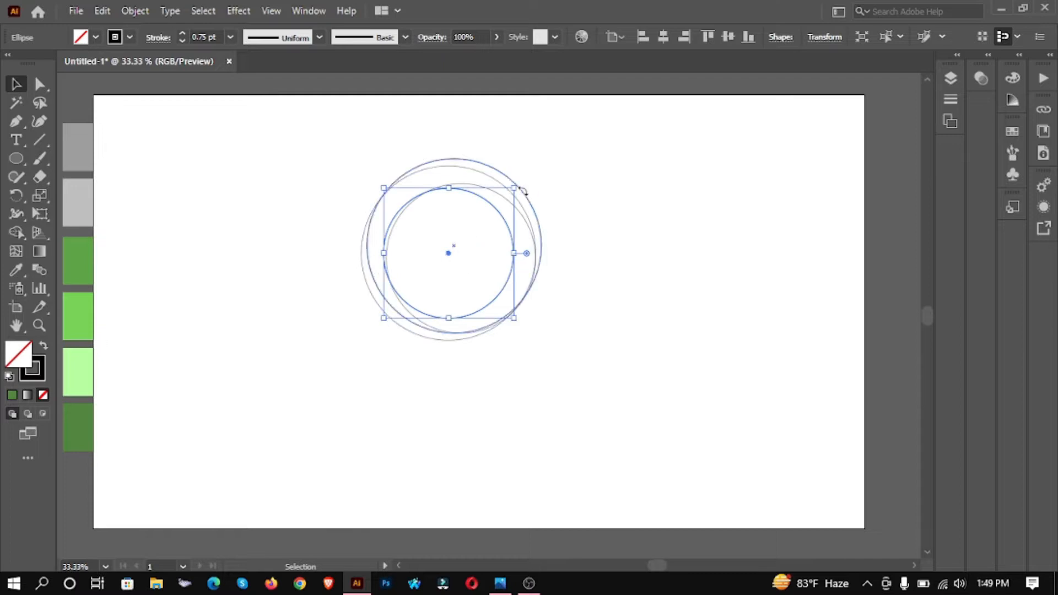
Shift the smallest circle slightly left and place a duplicate of it a little down and to its right.
{"action": "left_click", "coordinate": [624, 211], "text": "ctrl"}
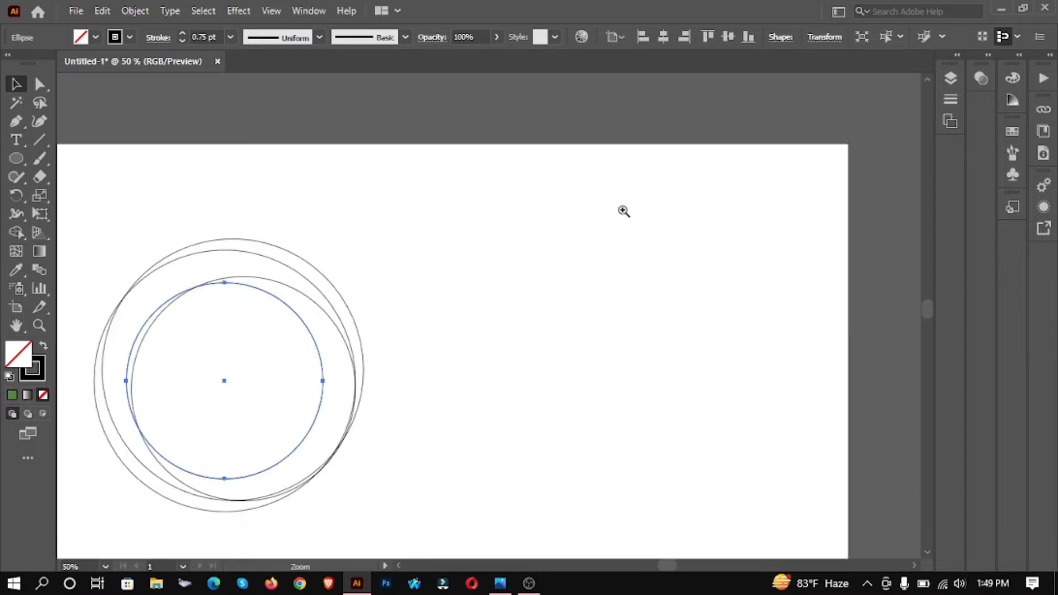
{"action": "left_click_drag", "start_coordinate": [489, 260], "coordinate": [579, 223]}
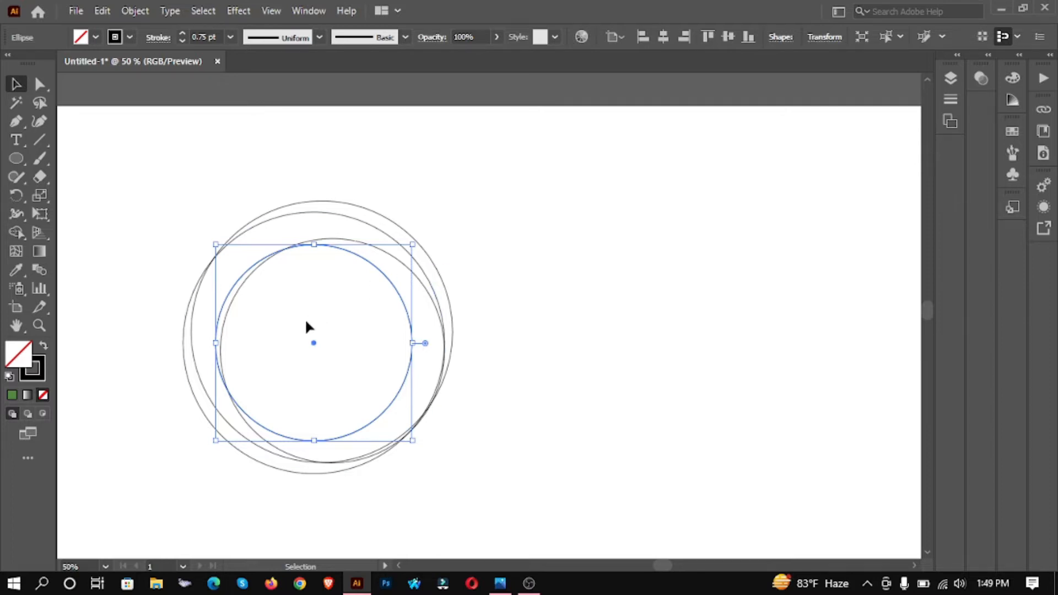
{"action": "left_click_drag", "start_coordinate": [309, 338], "coordinate": [318, 353]}
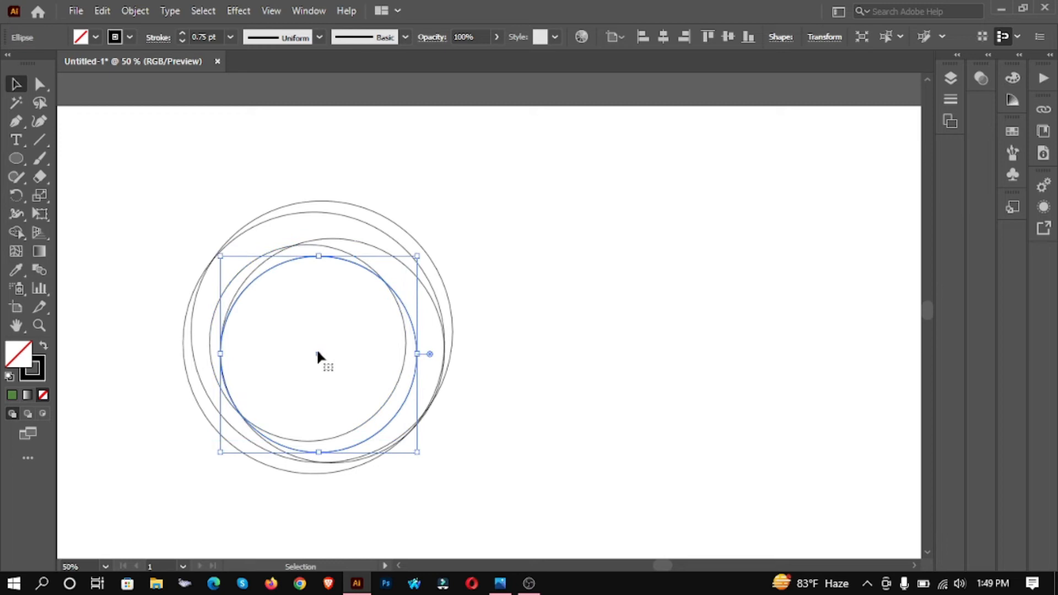
{"action": "left_click", "coordinate": [318, 334]}
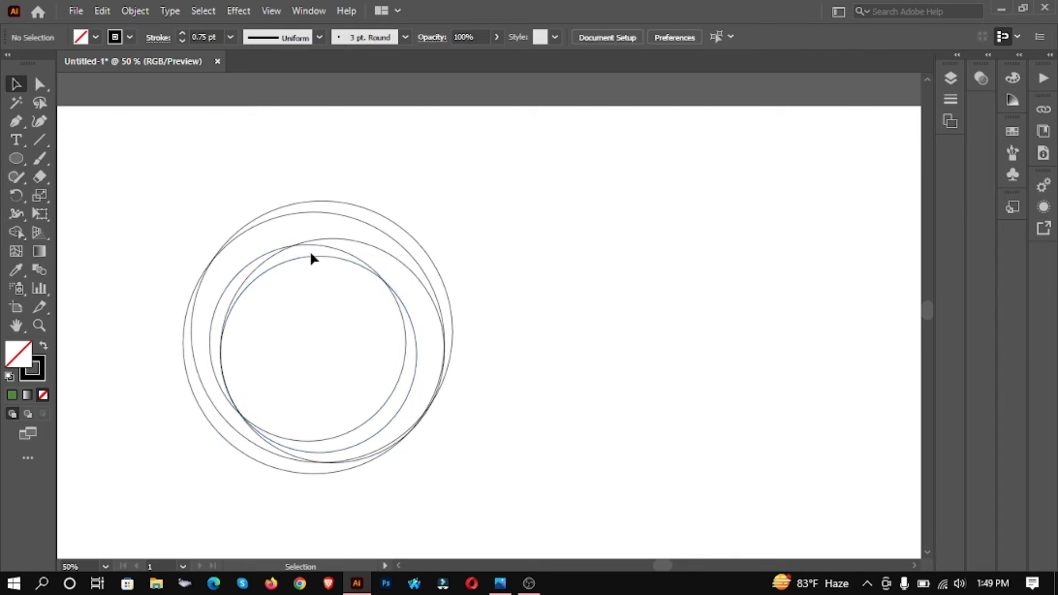
{"action": "left_click", "coordinate": [311, 266]}
{"action": "left_click_drag", "start_coordinate": [316, 351], "coordinate": [331, 354]}
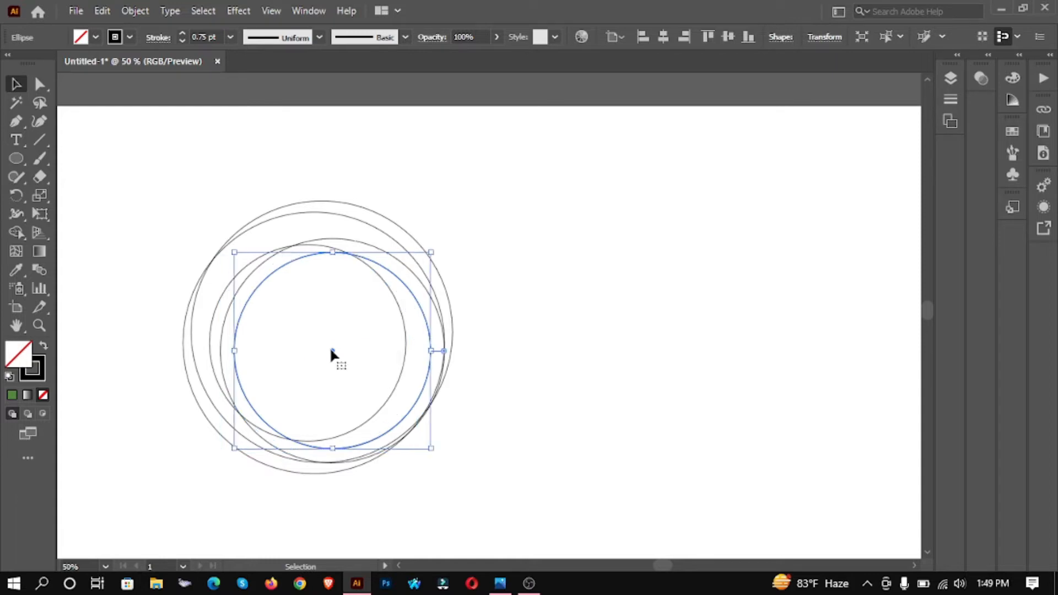
{"action": "left_click", "coordinate": [477, 276]}
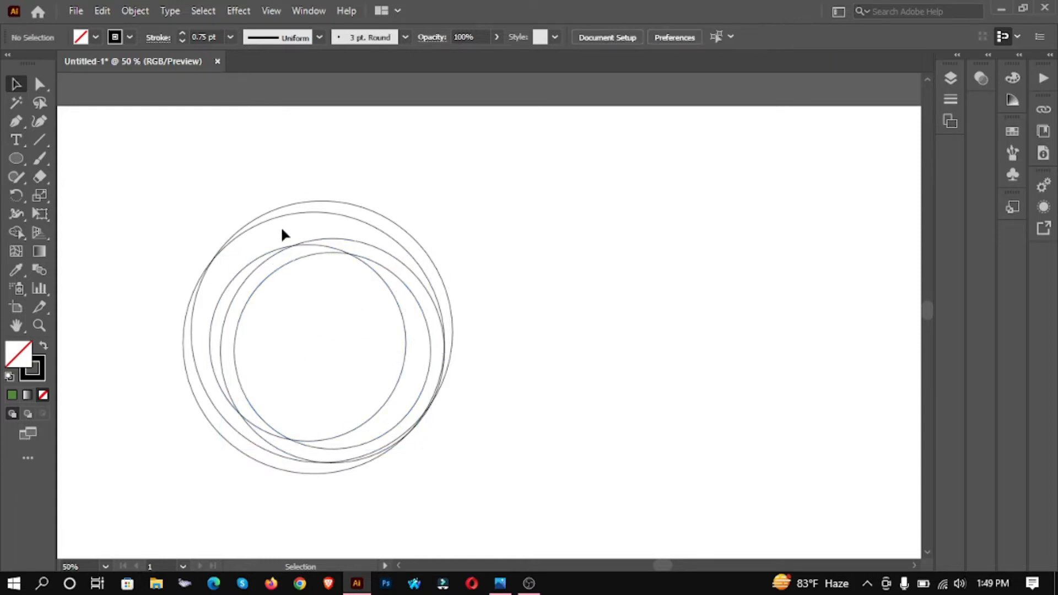
Add one more small circle of the same size, overlapping between the two smallest circles.
{"action": "left_click_drag", "start_coordinate": [323, 298], "coordinate": [325, 300]}
{"action": "left_click", "coordinate": [544, 289]}
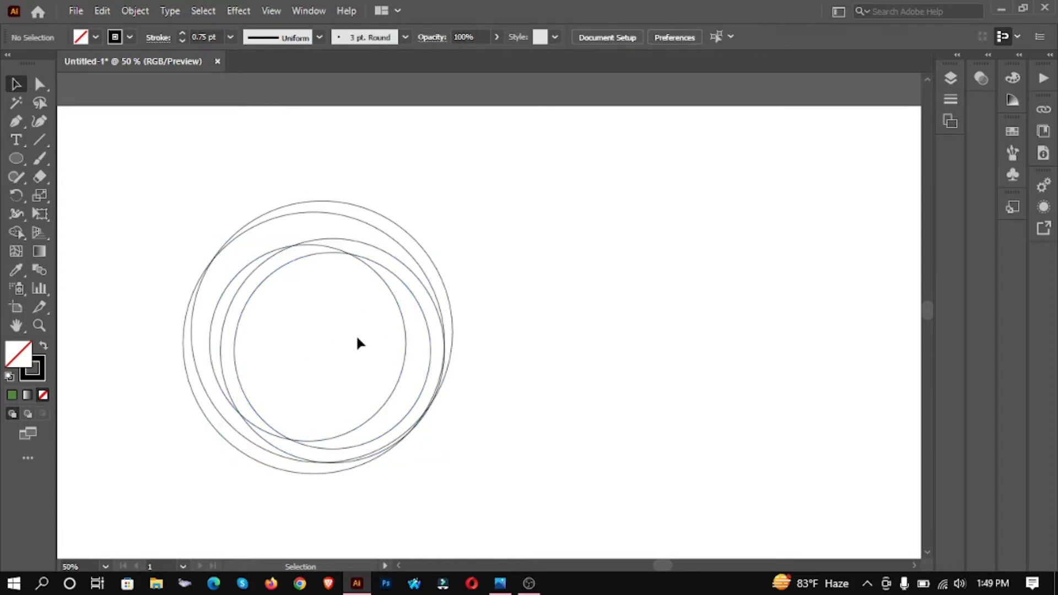
{"action": "left_click", "coordinate": [317, 256]}
{"action": "mouse_move", "coordinate": [331, 351]}
{"action": "left_mouse_down"}
{"action": "mouse_move", "coordinate": [319, 354]}
{"action": "mouse_move", "coordinate": [332, 349]}
{"action": "left_mouse_up"}
{"action": "left_click", "coordinate": [600, 253]}
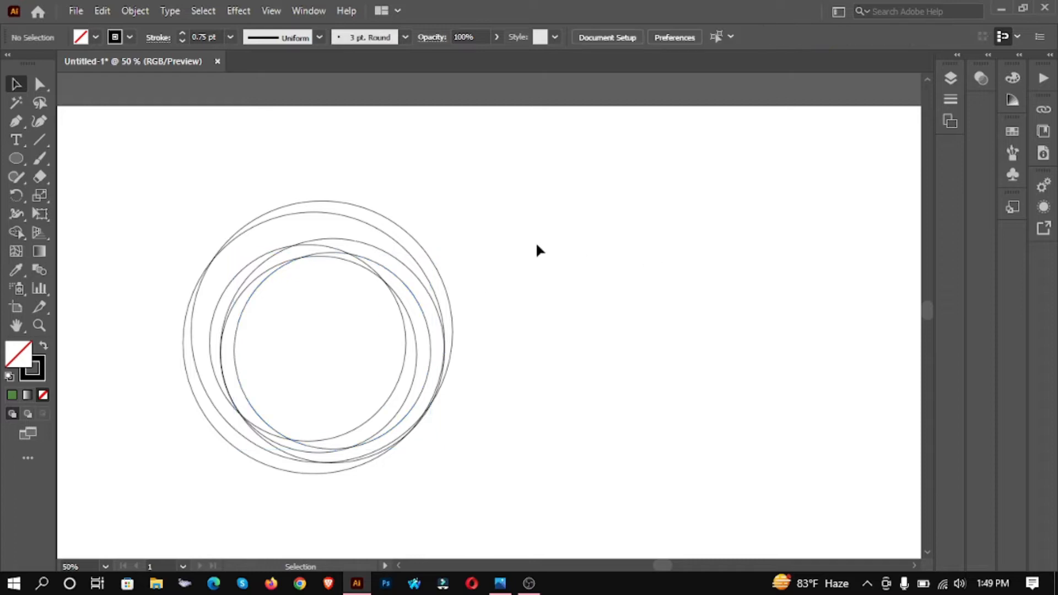
Draw a straight diagonal line falling to the right below the circles and shift it slightly up and left.
{"action": "scroll", "coordinate": [526, 249], "scroll_direction": "down", "scroll_amount": 3}
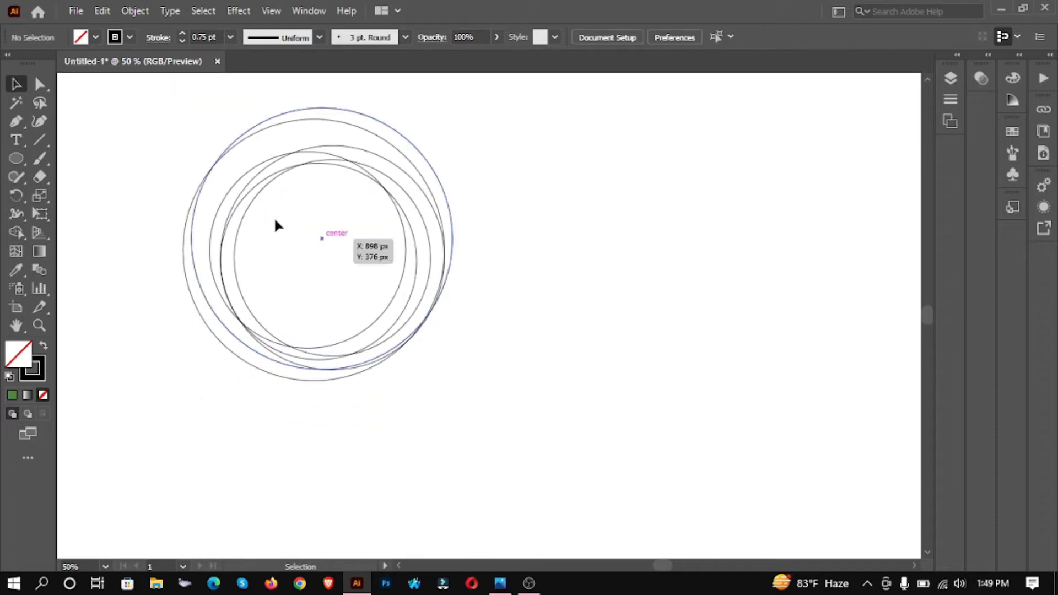
{"action": "left_click", "coordinate": [375, 315], "text": "alt"}
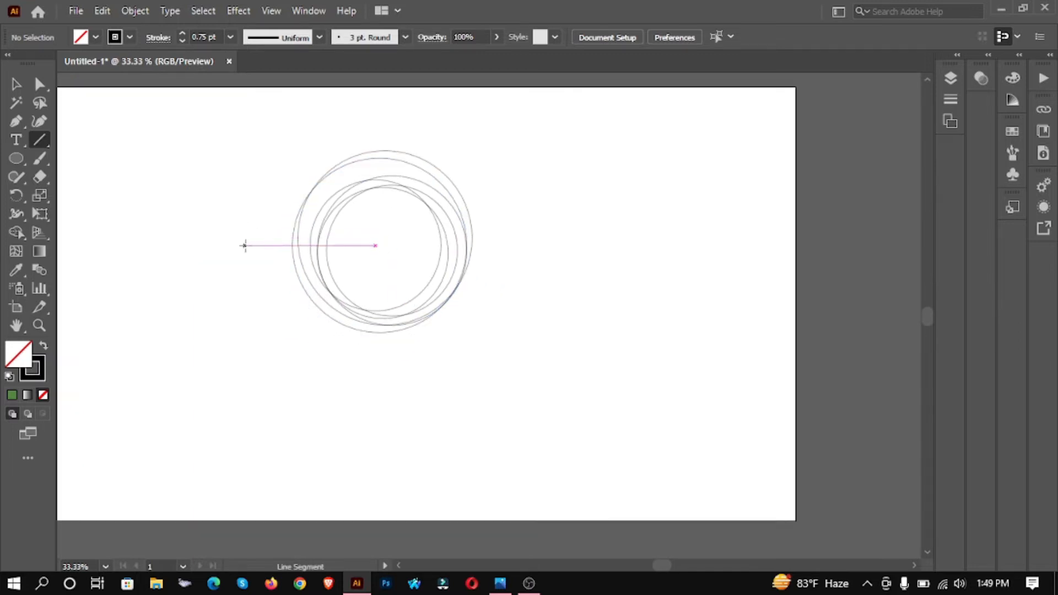
{"action": "left_click_drag", "start_coordinate": [251, 253], "coordinate": [513, 494]}
{"action": "left_click", "coordinate": [15, 83]}
{"action": "left_click_drag", "start_coordinate": [383, 372], "coordinate": [364, 355]}
Make a copy of the diagonal line reflected about the vertical axis and arrange both lines to cross centrally beneath the circles.
{"action": "right_click", "coordinate": [364, 355]}
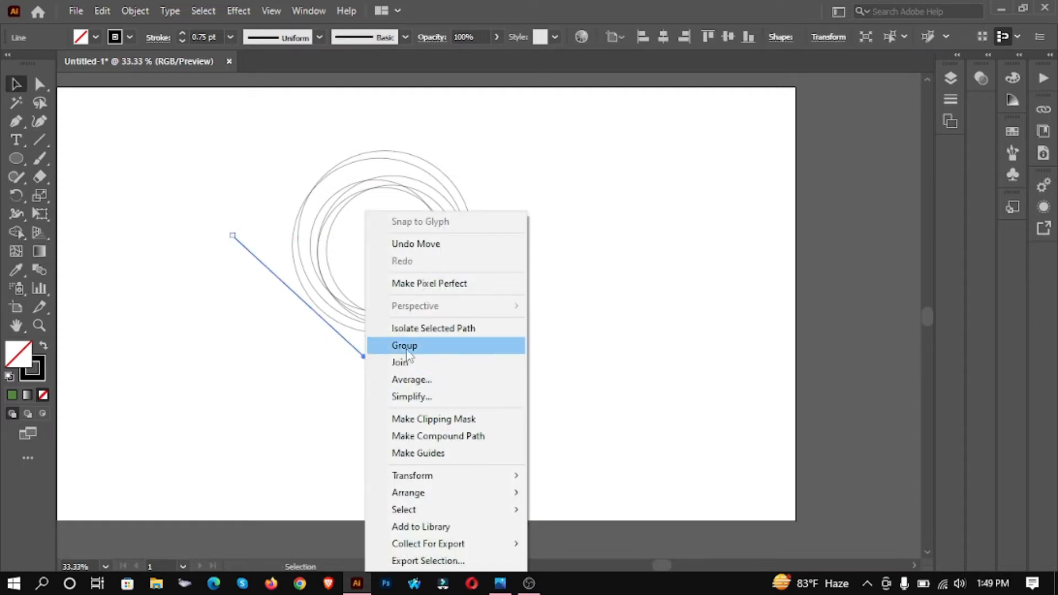
{"action": "mouse_move", "coordinate": [437, 478]}
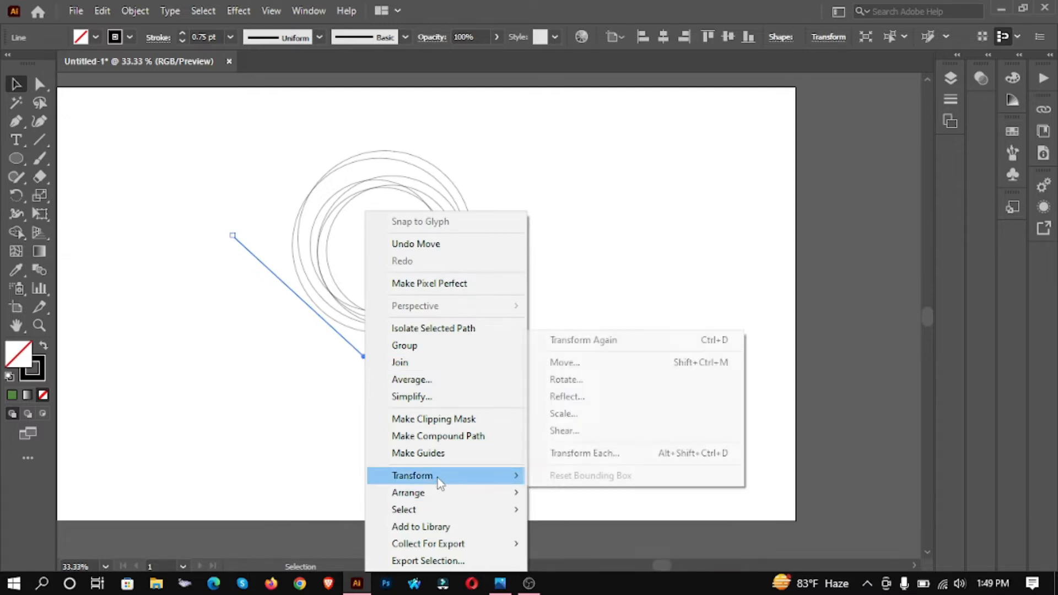
{"action": "left_click", "coordinate": [602, 396]}
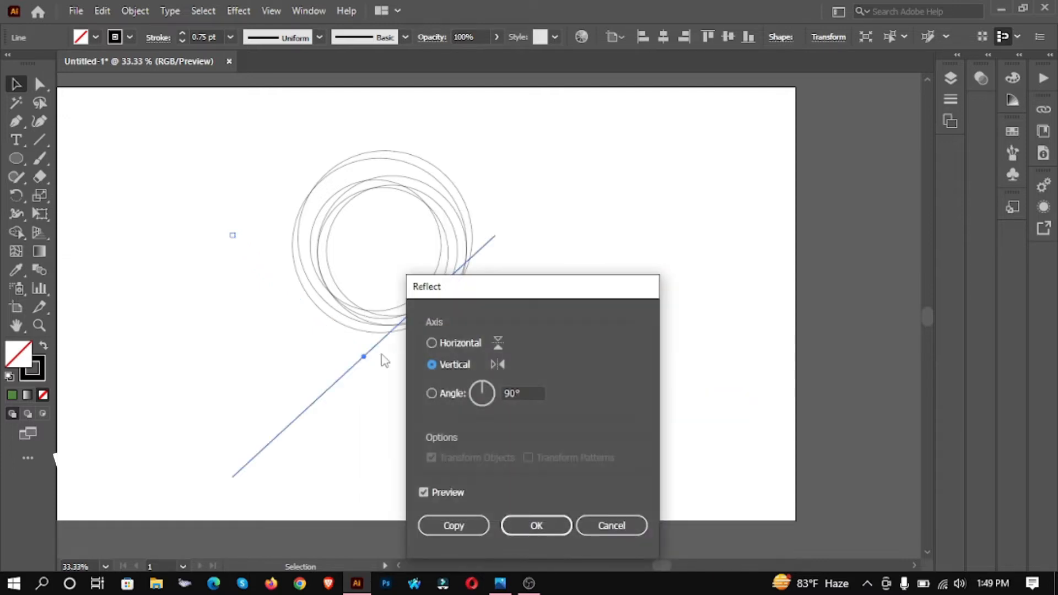
{"action": "left_click", "coordinate": [447, 525]}
{"action": "left_click_drag", "start_coordinate": [377, 342], "coordinate": [333, 404]}
{"action": "left_click_drag", "start_coordinate": [391, 382], "coordinate": [379, 383]}
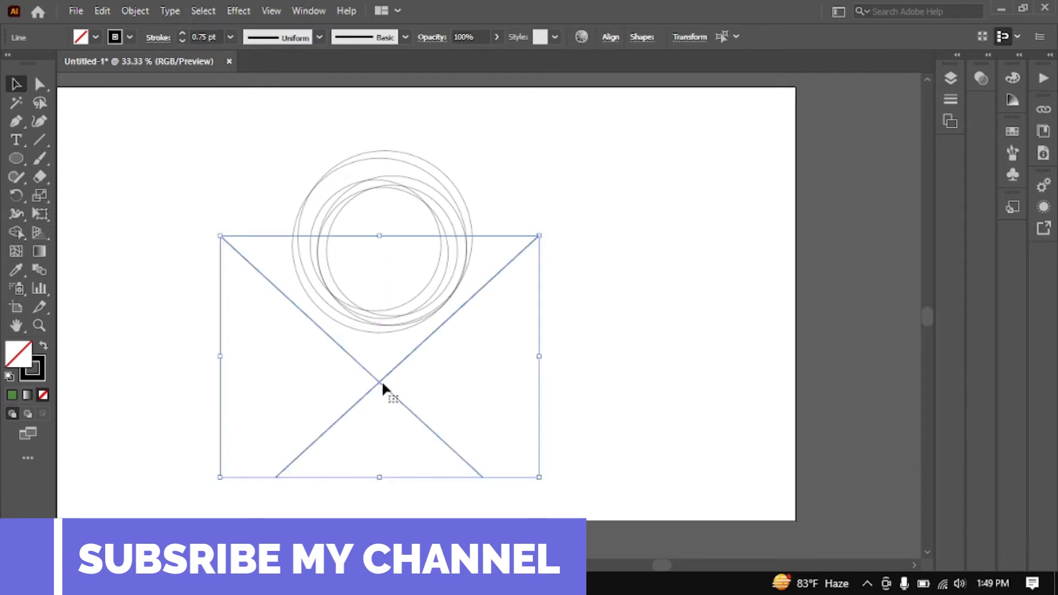
{"action": "left_click", "coordinate": [597, 363]}
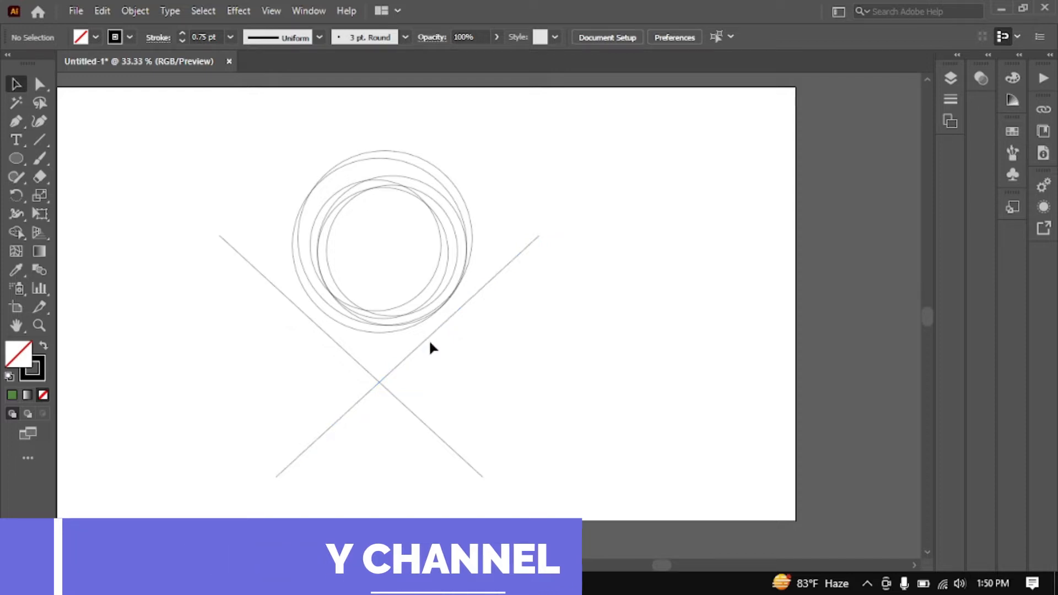
Add two copies of the right-rising diagonal on its lower-right side, tilting the outermost copy slightly steeper.
{"action": "left_click_drag", "start_coordinate": [429, 340], "coordinate": [456, 365]}
{"action": "left_click_drag", "start_coordinate": [568, 260], "coordinate": [570, 259]}
{"action": "left_click", "coordinate": [547, 325]}
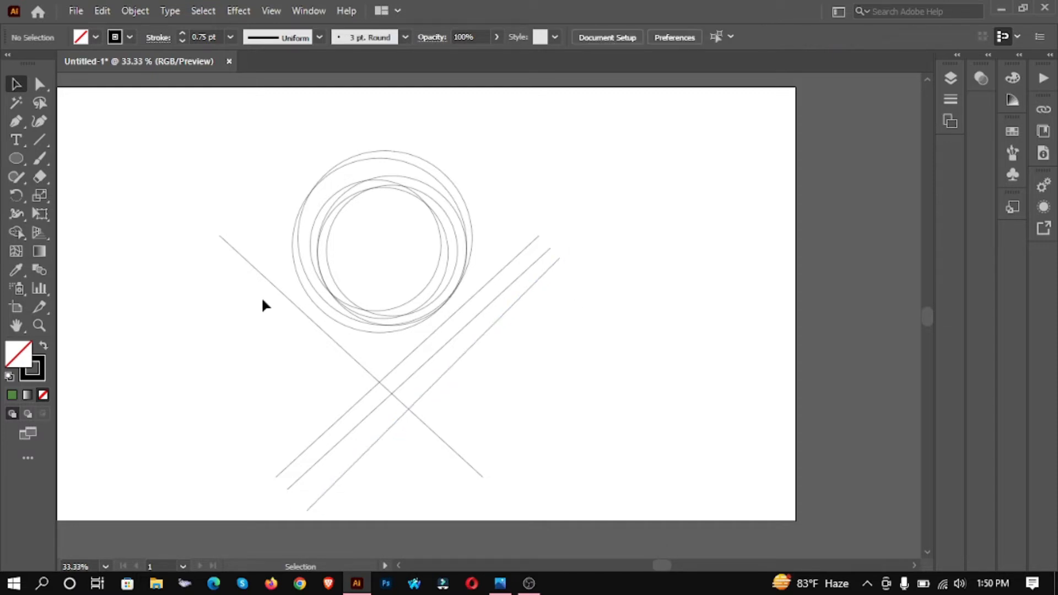
Duplicate the right-falling diagonal, rotate the copy slightly steeper and move it so their upper ends nearly meet.
{"action": "mouse_move", "coordinate": [287, 298]}
{"action": "left_mouse_down"}
{"action": "mouse_move", "coordinate": [264, 303]}
{"action": "mouse_move", "coordinate": [279, 296]}
{"action": "mouse_move", "coordinate": [273, 304]}
{"action": "left_mouse_up"}
{"action": "left_click_drag", "start_coordinate": [471, 479], "coordinate": [469, 494]}
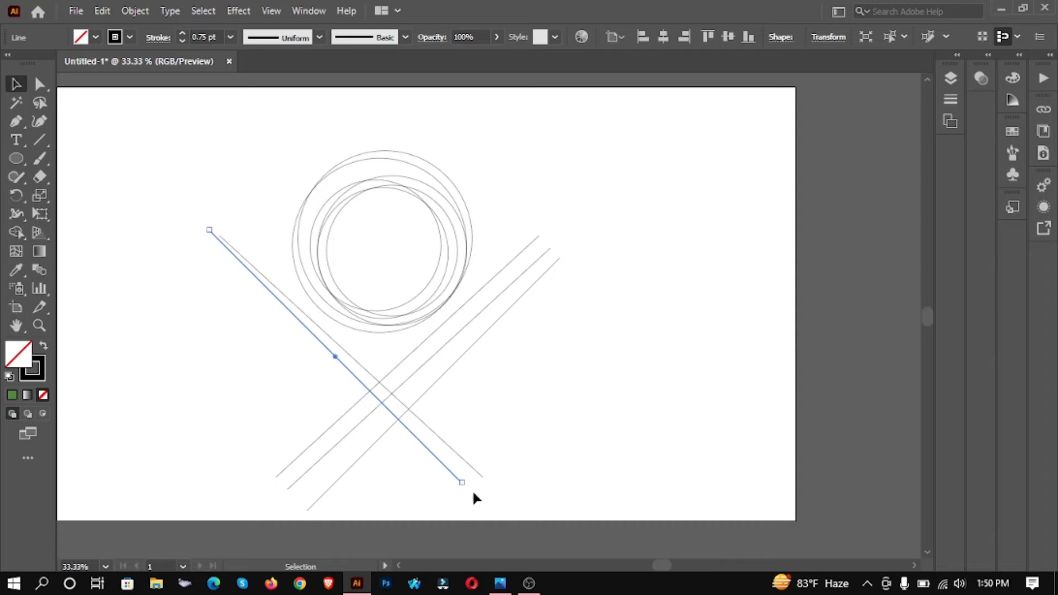
{"action": "key", "text": "Right"}
{"action": "left_click_drag", "start_coordinate": [467, 487], "coordinate": [470, 490]}
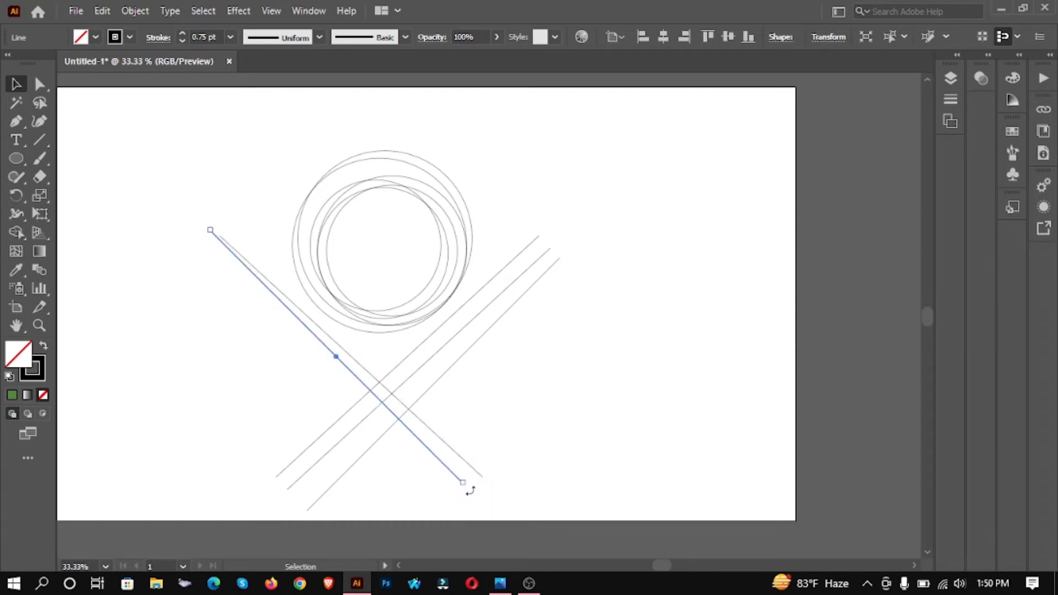
{"action": "left_click", "coordinate": [523, 433], "text": "ctrl"}
{"action": "left_click_drag", "start_coordinate": [467, 261], "coordinate": [562, 441]}
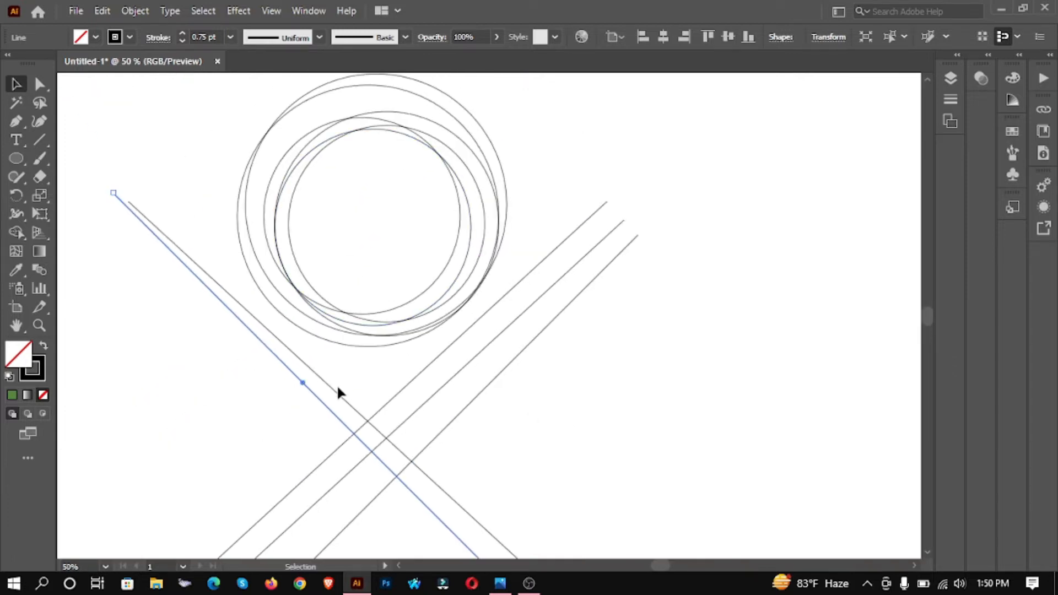
{"action": "left_click_drag", "start_coordinate": [301, 378], "coordinate": [314, 382]}
{"action": "left_click", "coordinate": [389, 385], "text": "ctrl+alt"}
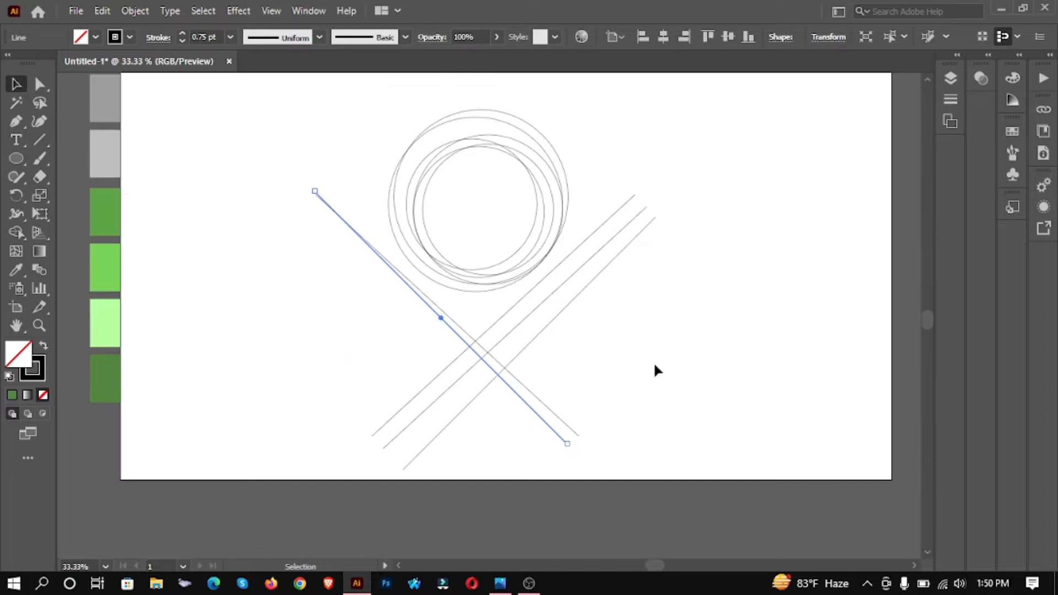
Add two more copies of the steeper falling line, rotating and nudging them up to fan out from the shared upper end.
{"action": "left_click", "coordinate": [559, 418]}
{"action": "left_click", "coordinate": [547, 404]}
{"action": "left_click_drag", "start_coordinate": [546, 403], "coordinate": [532, 424]}
{"action": "left_click_drag", "start_coordinate": [569, 461], "coordinate": [559, 469]}
{"action": "key", "text": "Up"}
{"action": "key", "text": "Up"}
{"action": "key", "text": "Up"}
{"action": "key", "text": "Up"}
{"action": "key", "text": "Up"}
{"action": "key", "text": "Up"}
{"action": "key", "text": "Up"}
{"action": "key", "text": "Up"}
{"action": "key", "text": "Up"}
{"action": "key", "text": "Up"}
{"action": "key", "text": "Up"}
{"action": "key", "text": "Up"}
{"action": "key", "text": "Up"}
{"action": "key", "text": "Up"}
{"action": "key", "text": "Up"}
{"action": "key", "text": "Up"}
{"action": "key", "text": "Up"}
{"action": "left_click", "coordinate": [648, 385]}
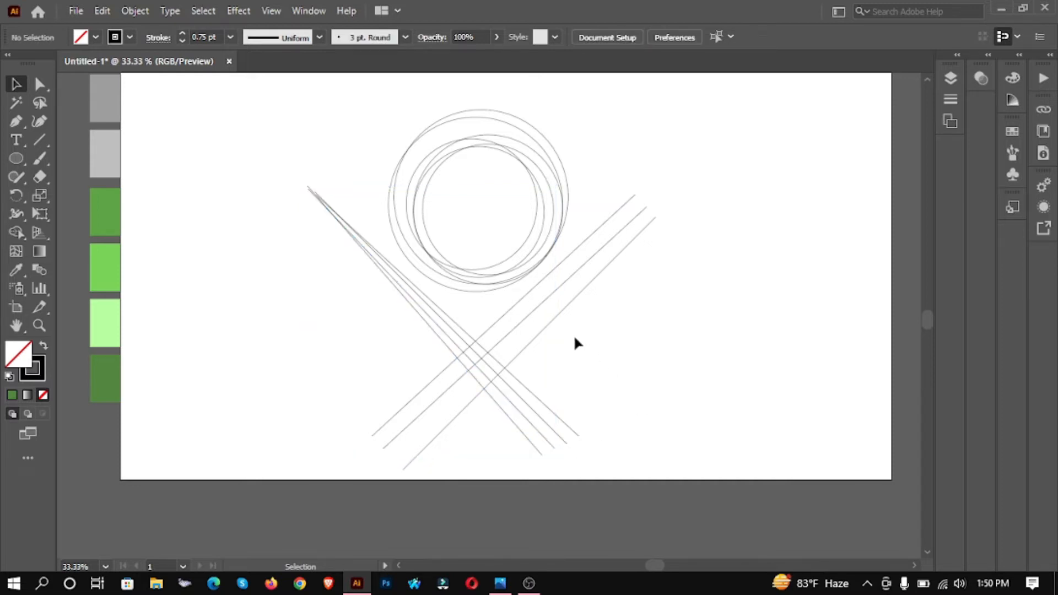
Draw a long vertical line through the circles and crossing diagonals, and nudge it right to the middle of the circles.
{"action": "left_click", "coordinate": [41, 138]}
{"action": "left_click_drag", "start_coordinate": [455, 83], "coordinate": [470, 543]}
{"action": "key", "text": "Right"}
{"action": "key", "text": "Right"}
{"action": "key", "text": "Right"}
{"action": "key", "text": "Right"}
{"action": "key", "text": "Right"}
{"action": "key", "text": "Right"}
{"action": "key", "text": "Right"}
{"action": "key", "text": "Right"}
{"action": "key", "text": "Right"}
{"action": "key", "text": "Right"}
{"action": "key", "text": "Right"}
{"action": "key", "text": "Right"}
{"action": "key", "text": "Right"}
{"action": "key", "text": "Right"}
{"action": "key", "text": "Right"}
{"action": "key", "text": "Right"}
{"action": "key", "text": "Right"}
{"action": "key", "text": "Right"}
{"action": "key", "text": "Right"}
{"action": "key", "text": "Right"}
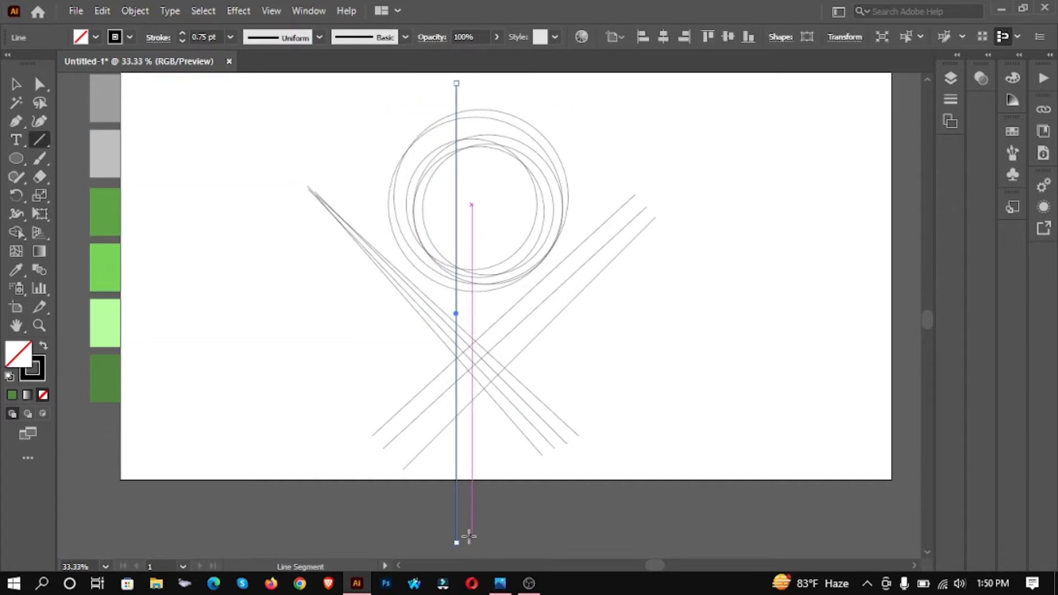
{"action": "key", "text": "Right"}
{"action": "key", "text": "Right"}
{"action": "key", "text": "Right"}
{"action": "key", "text": "Right"}
{"action": "key", "text": "Right"}
{"action": "key", "text": "Right"}
{"action": "key", "text": "Right"}
{"action": "key", "text": "Right"}
{"action": "key", "text": "Right"}
{"action": "key", "text": "Right"}
{"action": "key", "text": "Right"}
{"action": "key", "text": "Right"}
{"action": "key", "text": "Right"}
{"action": "key", "text": "Right"}
{"action": "key", "text": "Right"}
{"action": "key", "text": "Right"}
{"action": "key", "text": "Right"}
{"action": "key", "text": "Right"}
{"action": "key", "text": "Right"}
{"action": "key", "text": "Right"}
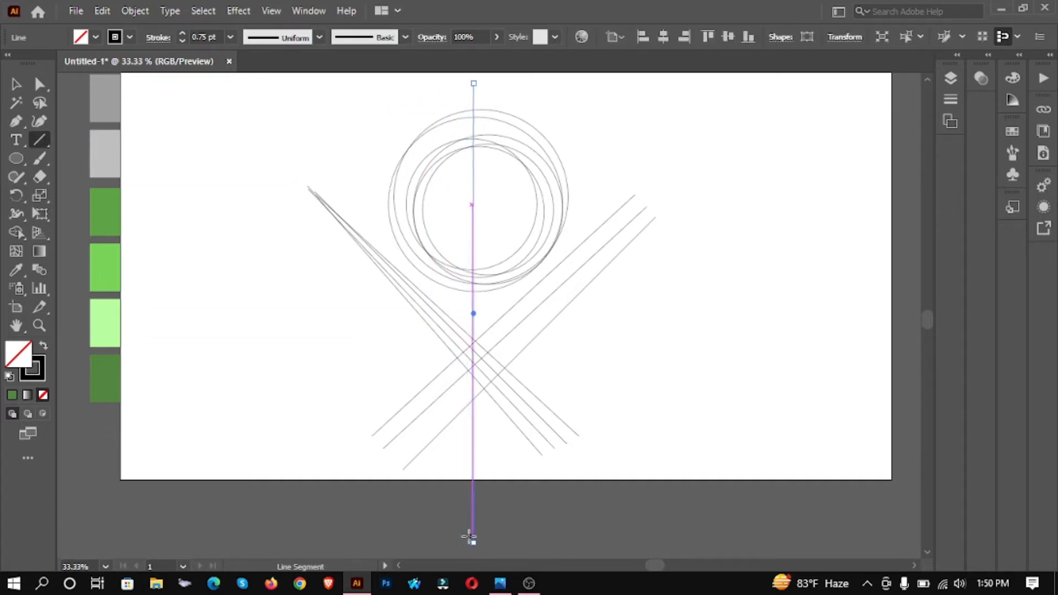
Nudge the long vertical center line slightly further right within the circles and deselect it.
{"action": "key", "text": "Right"}
{"action": "key", "text": "Right"}
{"action": "key", "text": "Right"}
{"action": "key", "text": "Right"}
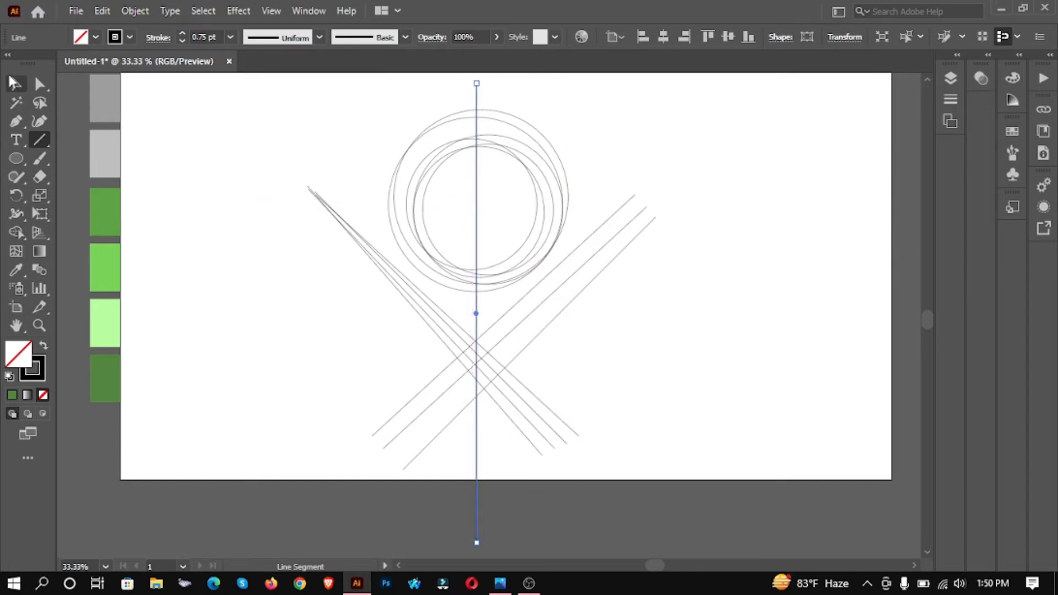
{"action": "left_click", "coordinate": [15, 83]}
{"action": "left_click", "coordinate": [261, 221]}
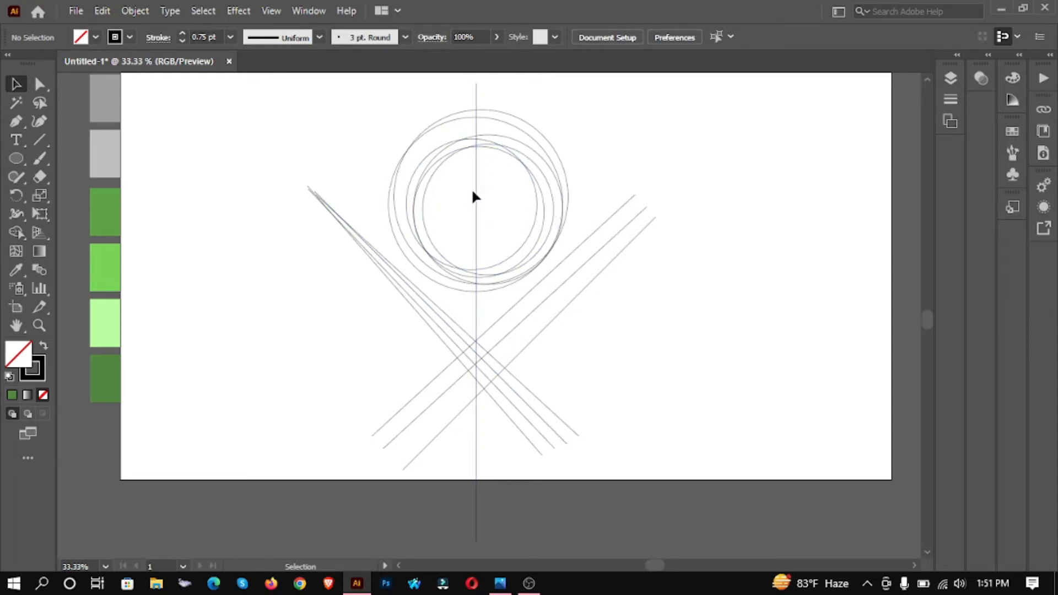
Duplicate the vertical center line just to its right and tilt the copy slightly clockwise.
{"action": "left_click_drag", "start_coordinate": [479, 193], "coordinate": [484, 189]}
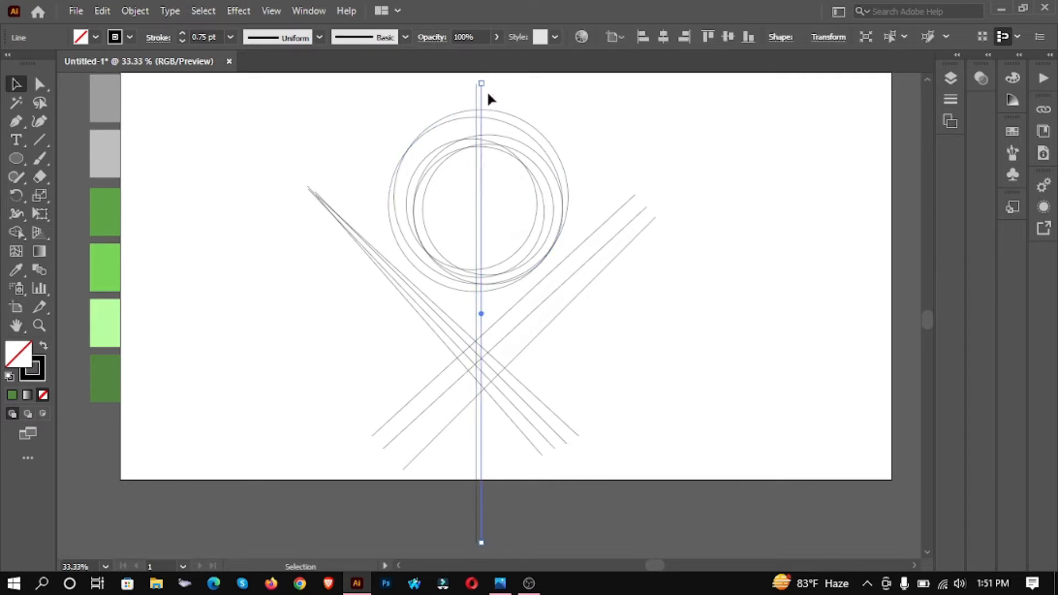
{"action": "left_click_drag", "start_coordinate": [483, 81], "coordinate": [491, 84]}
{"action": "scroll", "coordinate": [486, 124], "scroll_direction": "up", "scroll_amount": 2}
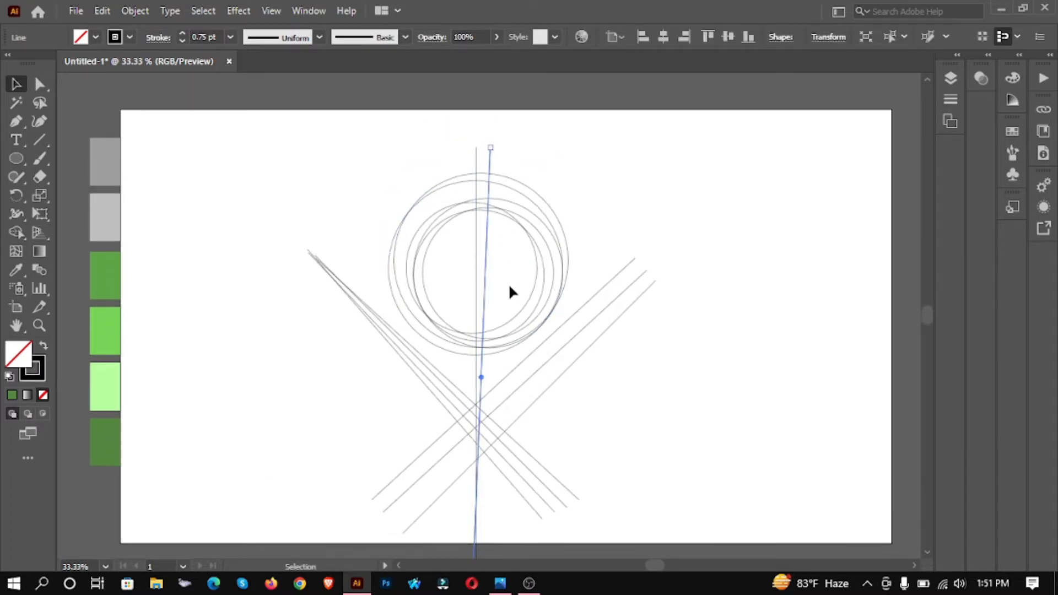
Create a reflected copy of the tilted line across the vertical axis.
{"action": "right_click", "coordinate": [484, 266]}
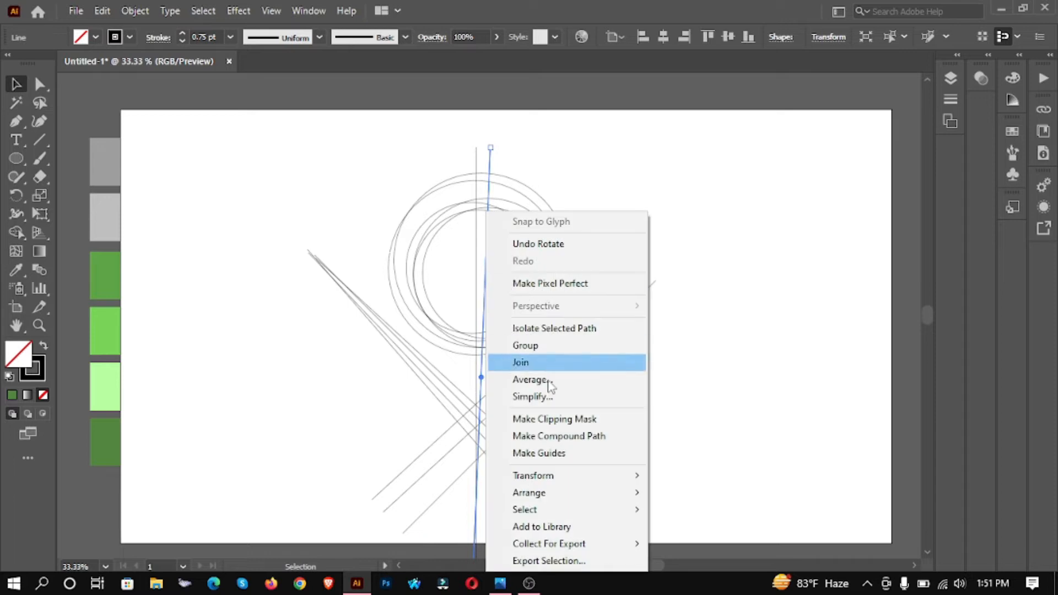
{"action": "mouse_move", "coordinate": [547, 481]}
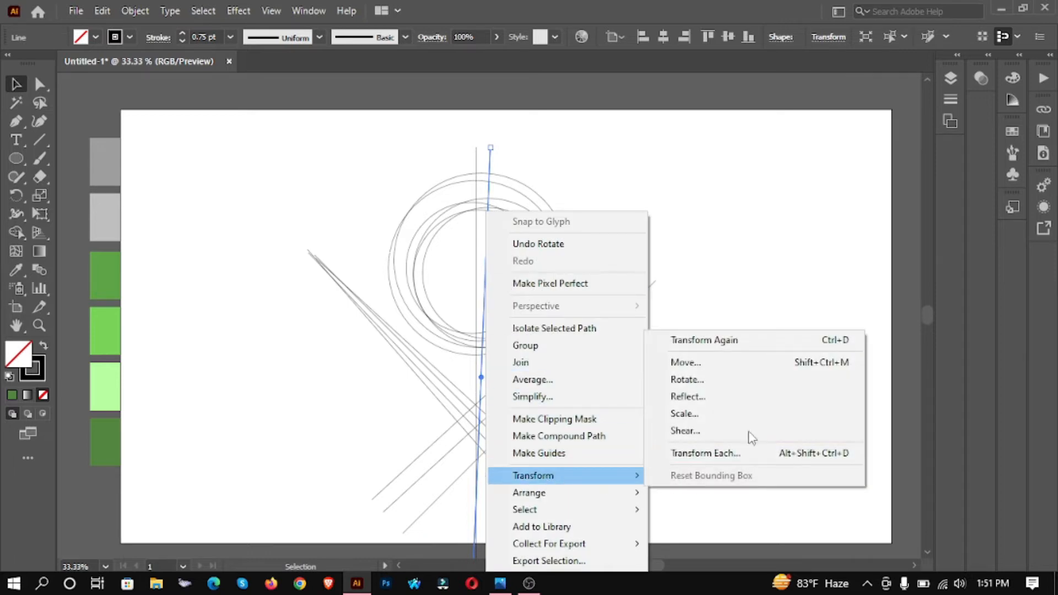
{"action": "left_click", "coordinate": [738, 401]}
{"action": "left_click", "coordinate": [454, 526]}
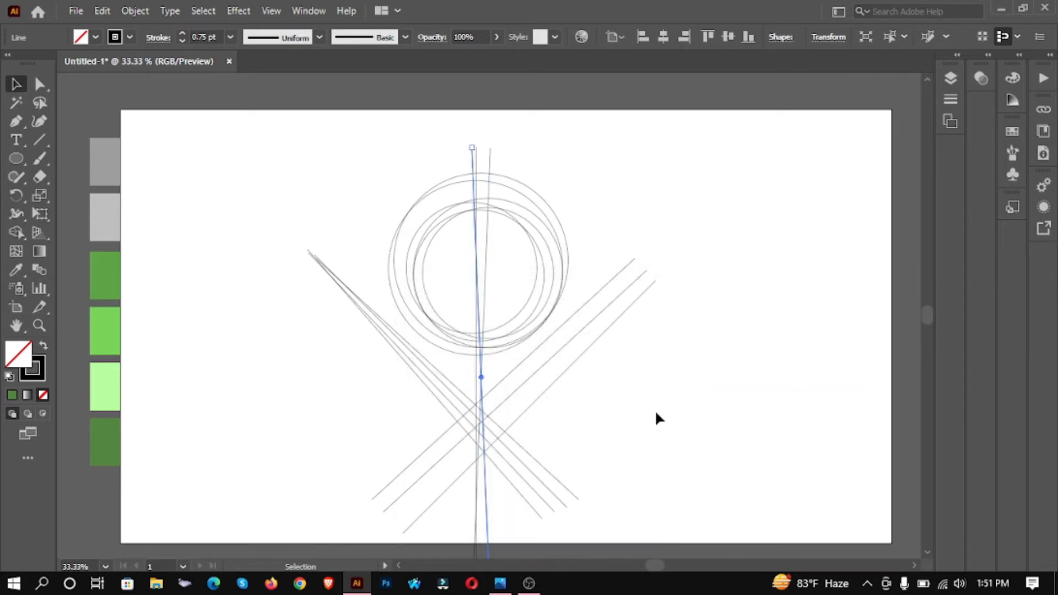
Nudge the mirrored line left until it sits symmetrically opposite the tilted one about the center line, and deselect it.
{"action": "key", "text": "Left"}
{"action": "key", "text": "Left"}
{"action": "key", "text": "Left"}
{"action": "key", "text": "Left"}
{"action": "key", "text": "Left"}
{"action": "key", "text": "Left"}
{"action": "key", "text": "Left"}
{"action": "key", "text": "Left"}
{"action": "key", "text": "Left"}
{"action": "key", "text": "Left"}
{"action": "key", "text": "Left"}
{"action": "key", "text": "Left"}
{"action": "key", "text": "Left"}
{"action": "key", "text": "Left"}
{"action": "key", "text": "Left"}
{"action": "key", "text": "Left"}
{"action": "key", "text": "Left"}
{"action": "key", "text": "Left"}
{"action": "key", "text": "Left"}
{"action": "key", "text": "Left"}
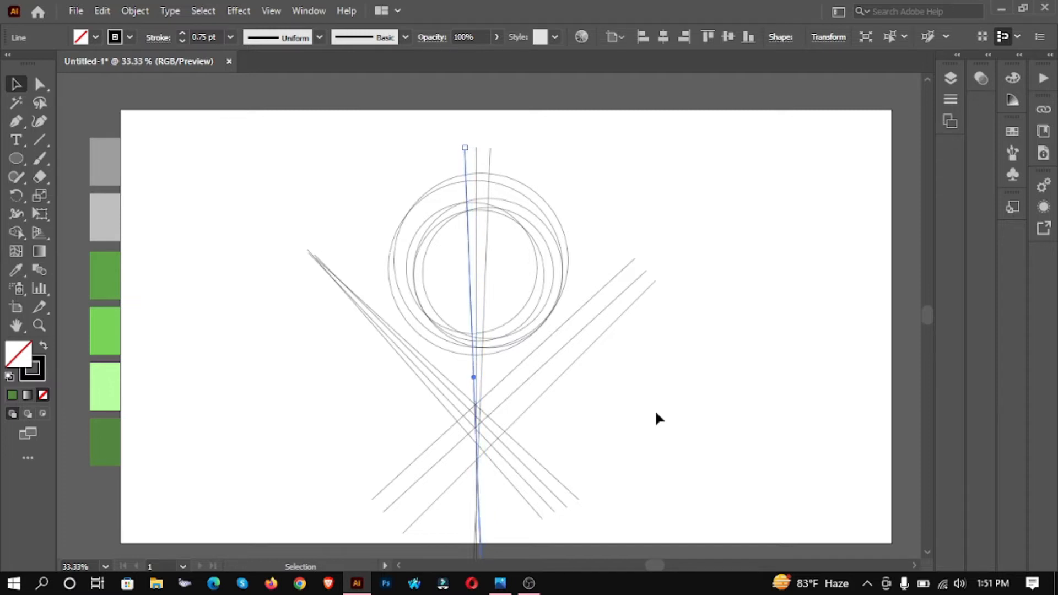
{"action": "key", "text": "Left"}
{"action": "key", "text": "Left"}
{"action": "key", "text": "Left"}
{"action": "key", "text": "Left"}
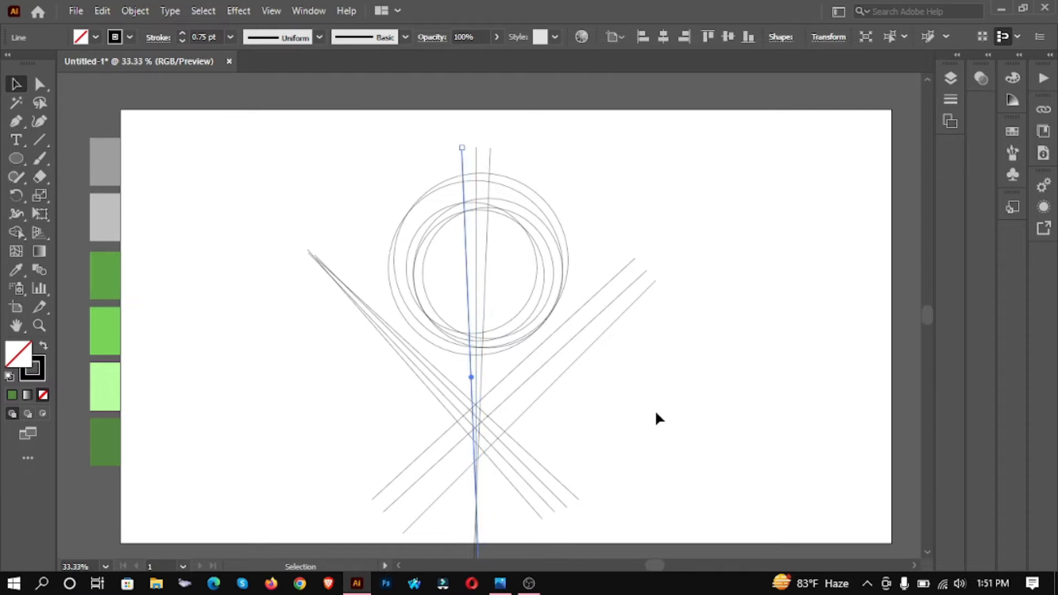
{"action": "left_click", "coordinate": [658, 419]}
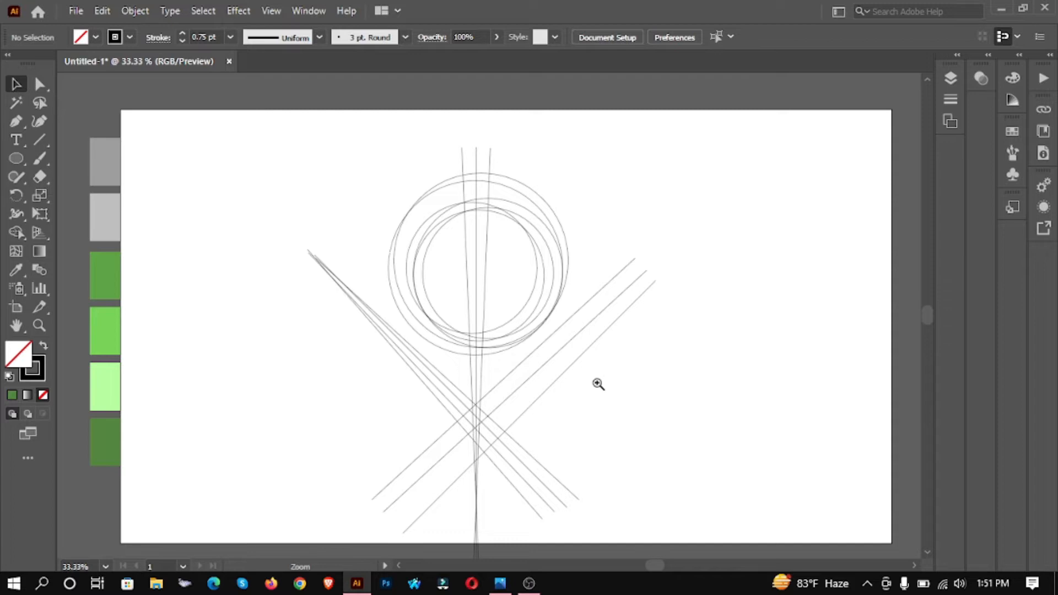
Draw a gently rising line from the circles' lower middle toward the right-rising diagonals' upper ends, and add two parallel copies below it.
{"action": "left_click", "coordinate": [598, 384], "text": "ctrl"}
{"action": "left_click_drag", "start_coordinate": [524, 373], "coordinate": [629, 368]}
{"action": "key", "text": "backslash"}
{"action": "left_click_drag", "start_coordinate": [565, 152], "coordinate": [580, 156]}
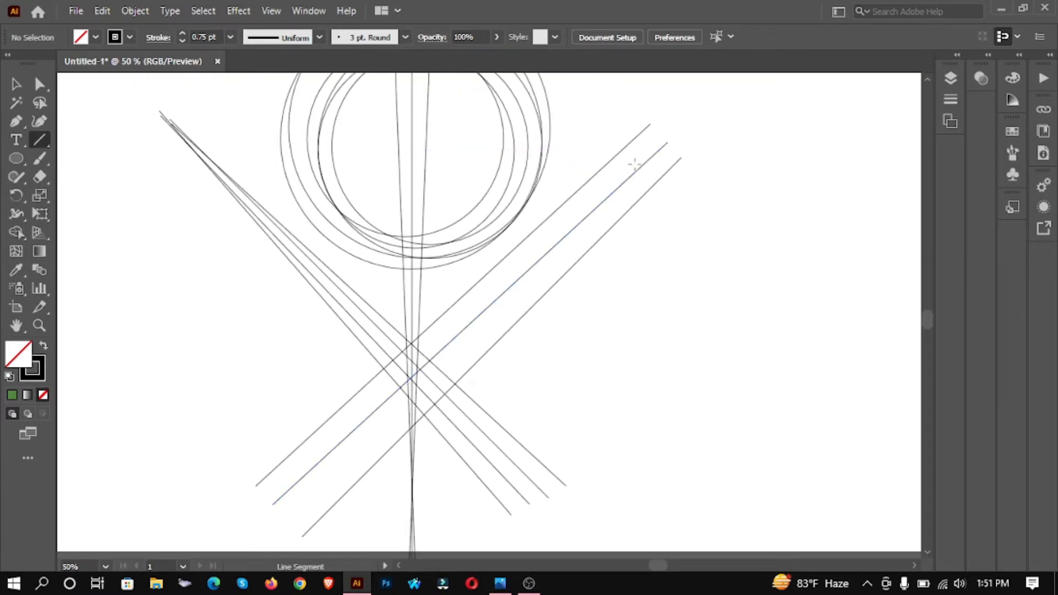
{"action": "left_click_drag", "start_coordinate": [614, 127], "coordinate": [402, 228]}
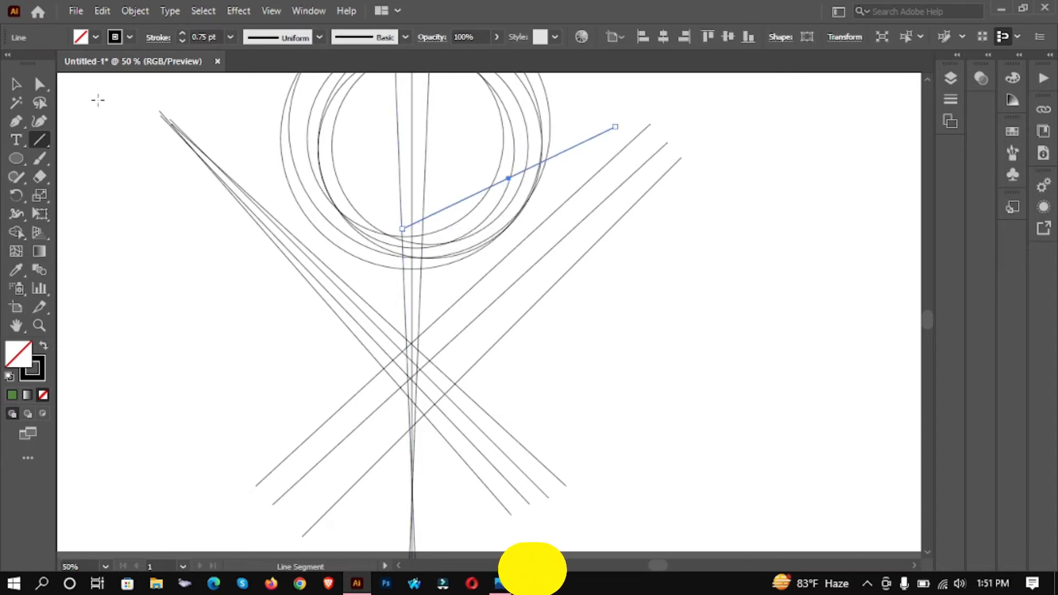
{"action": "left_click", "coordinate": [15, 83]}
{"action": "left_click_drag", "start_coordinate": [509, 180], "coordinate": [522, 241]}
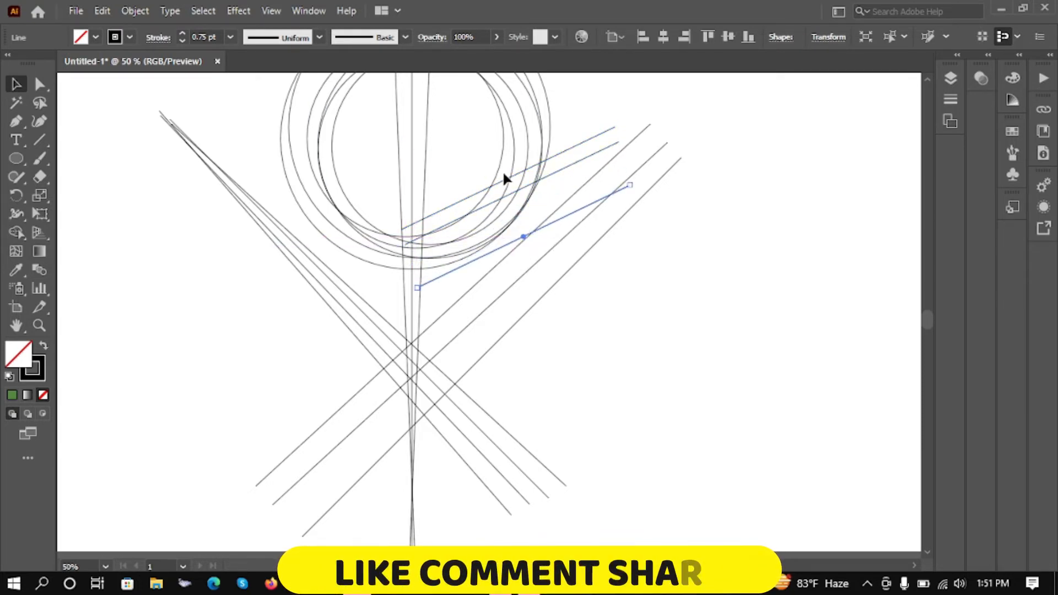
Draw two short parallel lines falling to the right across the upper ends of the right-rising diagonals.
{"action": "left_click", "coordinate": [815, 205]}
{"action": "left_click", "coordinate": [40, 140]}
{"action": "left_click_drag", "start_coordinate": [599, 123], "coordinate": [700, 171]}
{"action": "left_click_drag", "start_coordinate": [608, 144], "coordinate": [695, 182]}
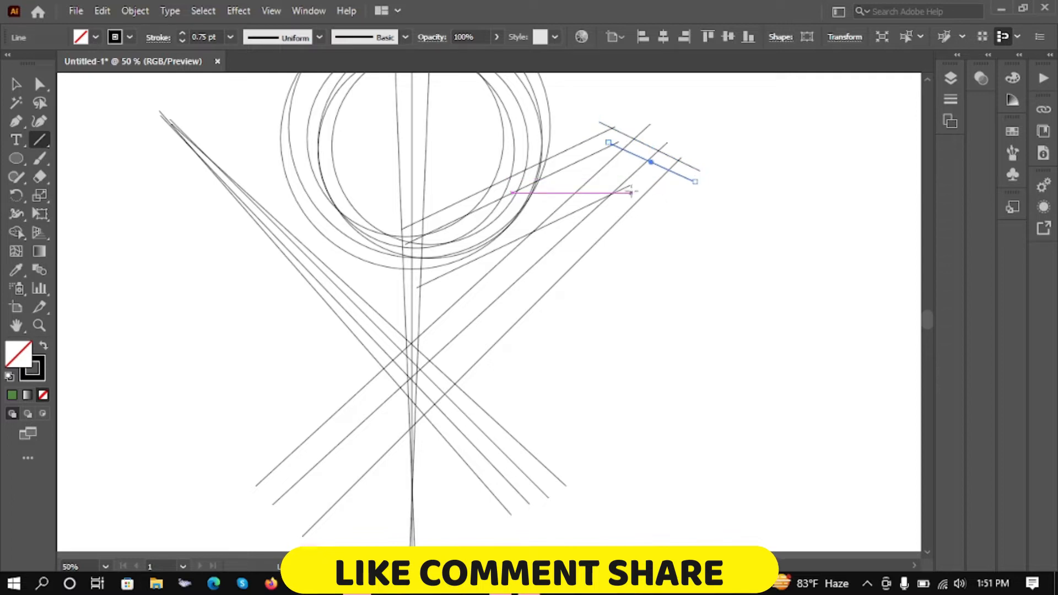
{"action": "left_click_drag", "start_coordinate": [631, 188], "coordinate": [417, 286]}
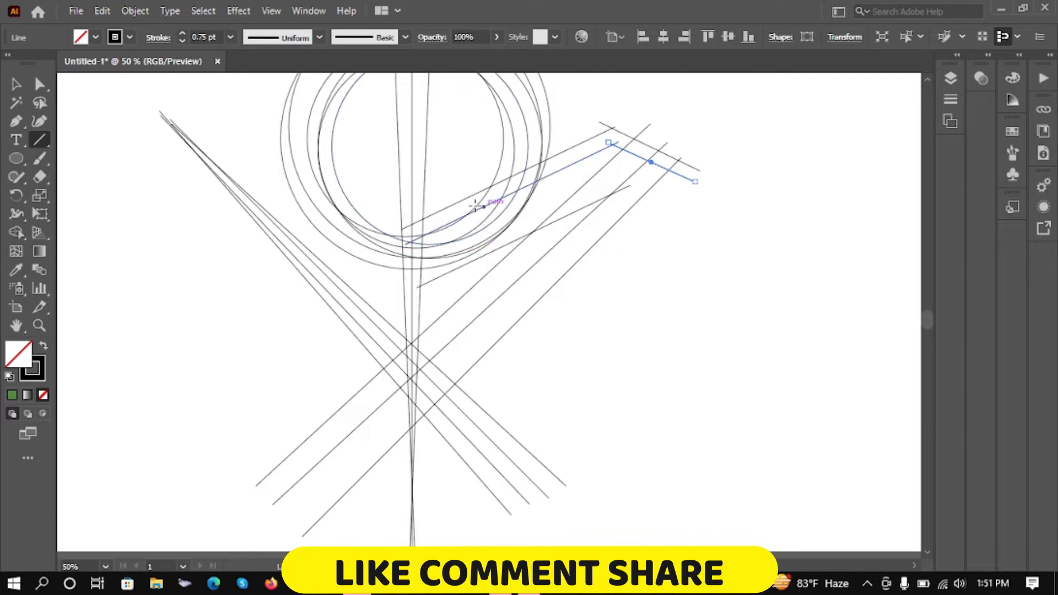
Draw four short lines across the circles' lower rims, two converging just below the center and two crossing on the left side.
{"action": "left_click_drag", "start_coordinate": [436, 194], "coordinate": [420, 293]}
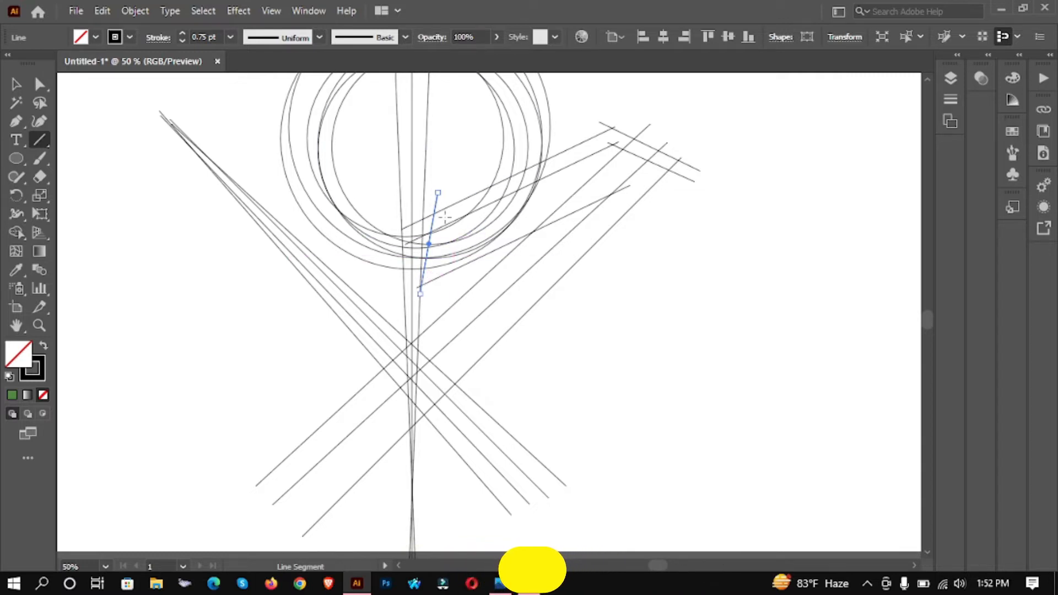
{"action": "left_click_drag", "start_coordinate": [415, 213], "coordinate": [421, 301]}
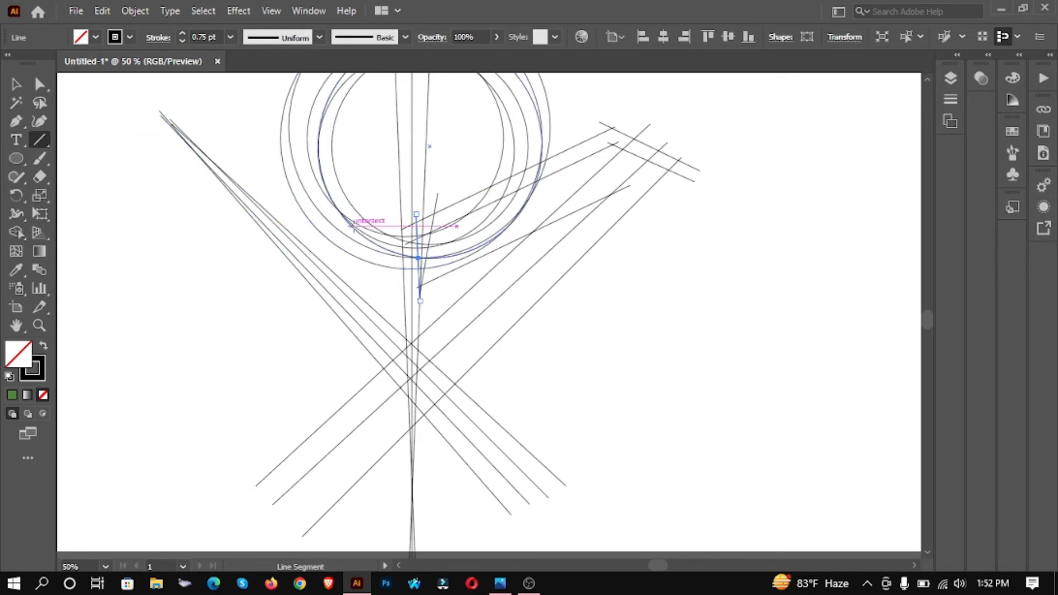
{"action": "key", "text": "ctrl+plus"}
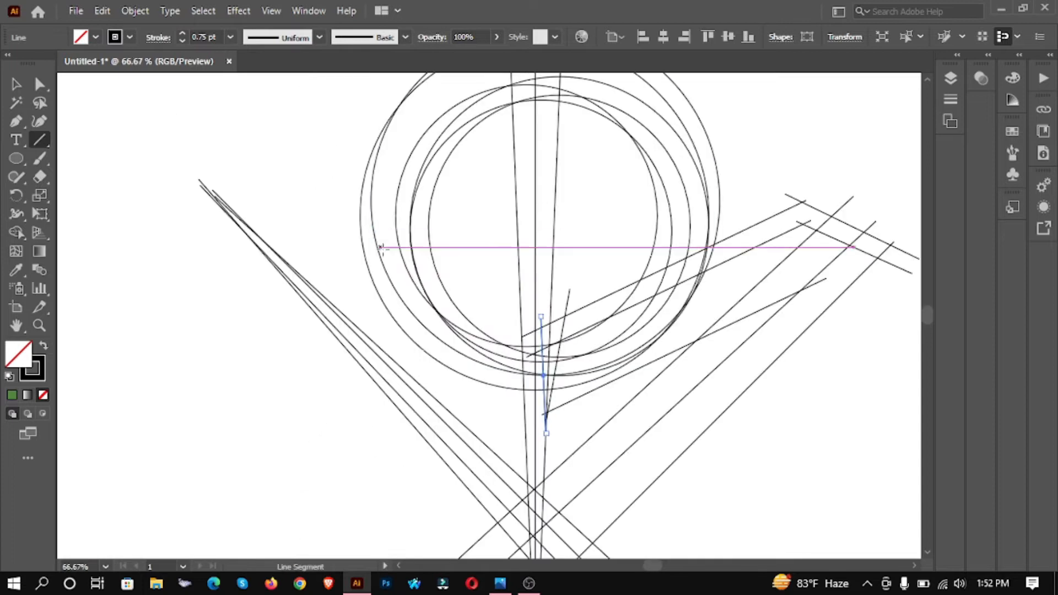
{"action": "mouse_move", "coordinate": [484, 323]}
{"action": "left_mouse_down"}
{"action": "mouse_move", "coordinate": [497, 405]}
{"action": "mouse_move", "coordinate": [488, 408]}
{"action": "left_mouse_up"}
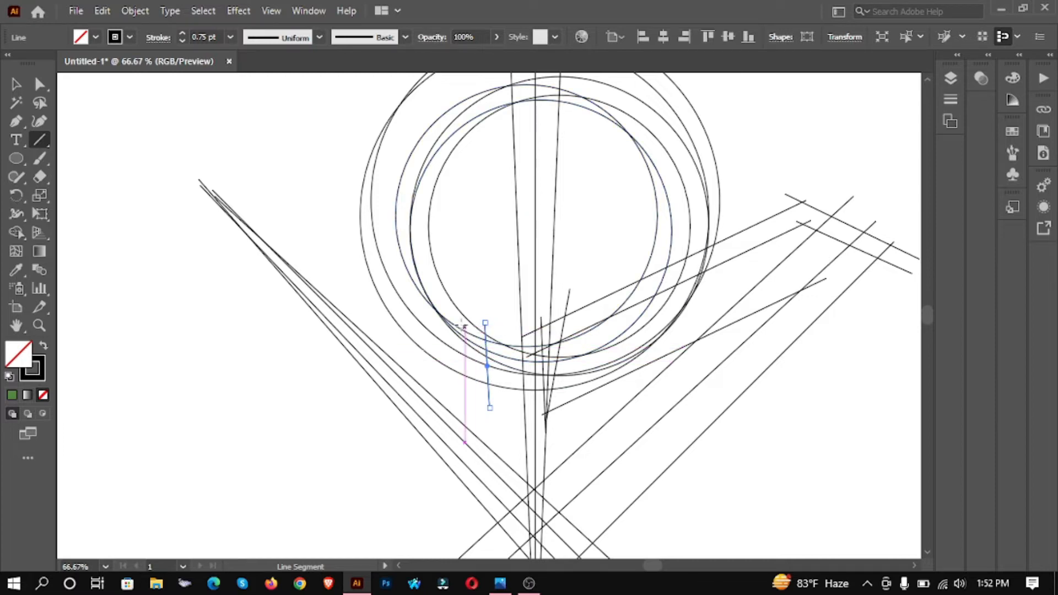
{"action": "left_click_drag", "start_coordinate": [457, 318], "coordinate": [495, 401]}
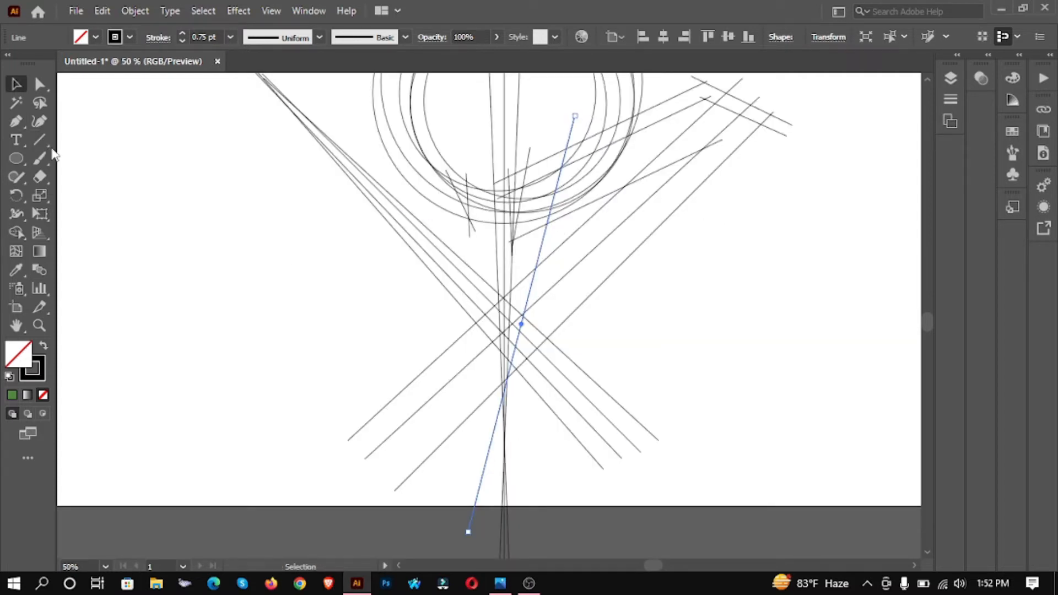
Draw a line falling steeply to the right through the crossing diagonals, meeting the center line below their intersection.
{"action": "left_click", "coordinate": [42, 142]}
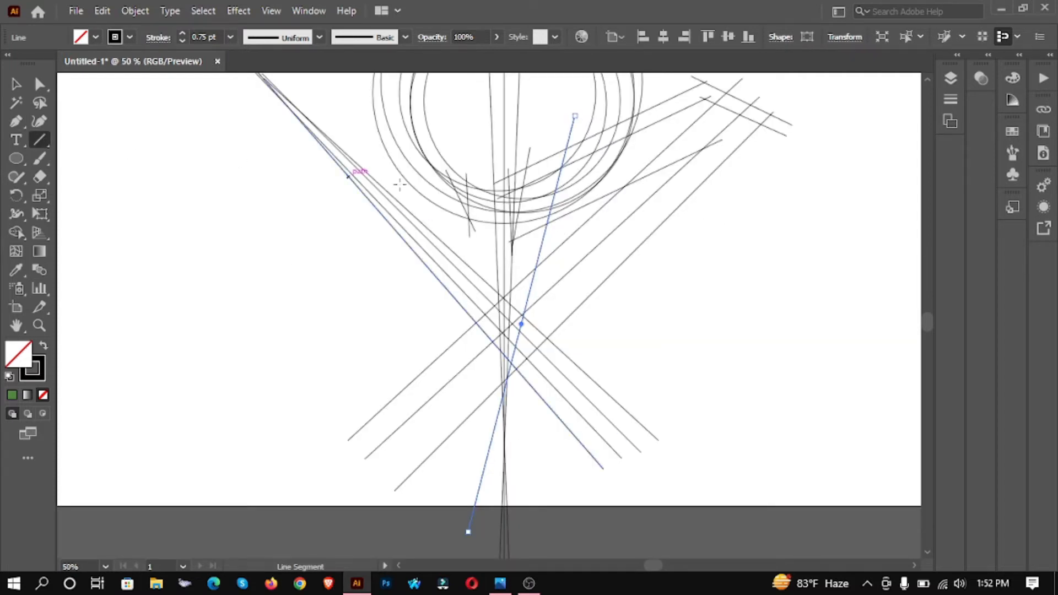
{"action": "mouse_move", "coordinate": [456, 242]}
{"action": "left_mouse_down"}
{"action": "mouse_move", "coordinate": [502, 315]}
{"action": "mouse_move", "coordinate": [525, 437]}
{"action": "mouse_move", "coordinate": [512, 435]}
{"action": "left_mouse_up"}
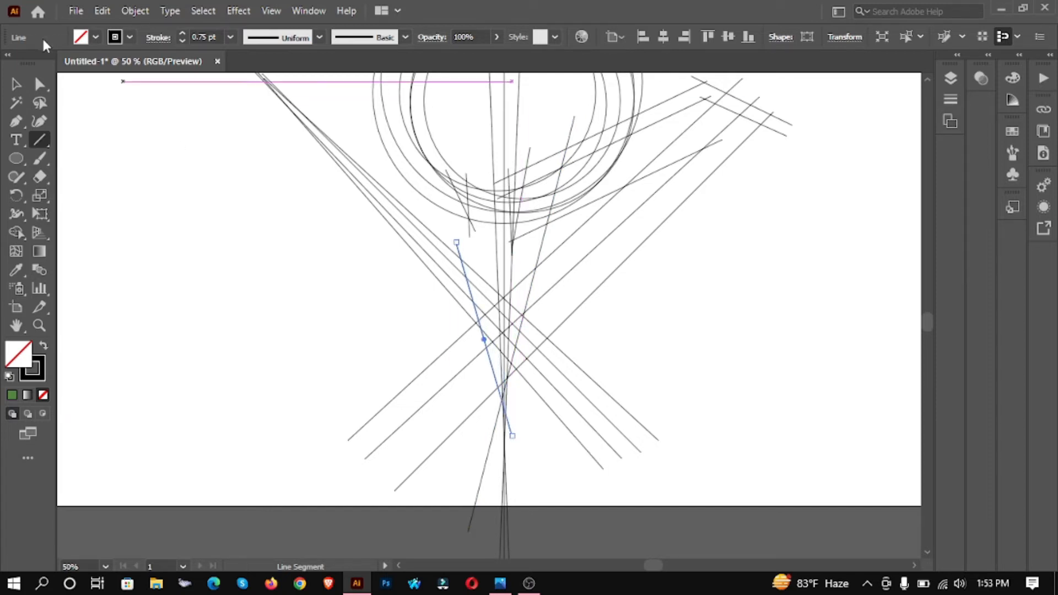
{"action": "left_click", "coordinate": [16, 85]}
Select the whole line construction and use Shape Builder with a yellow fill to merge the outermost left sliver into one shape.
{"action": "key", "text": "ctrl+minus"}
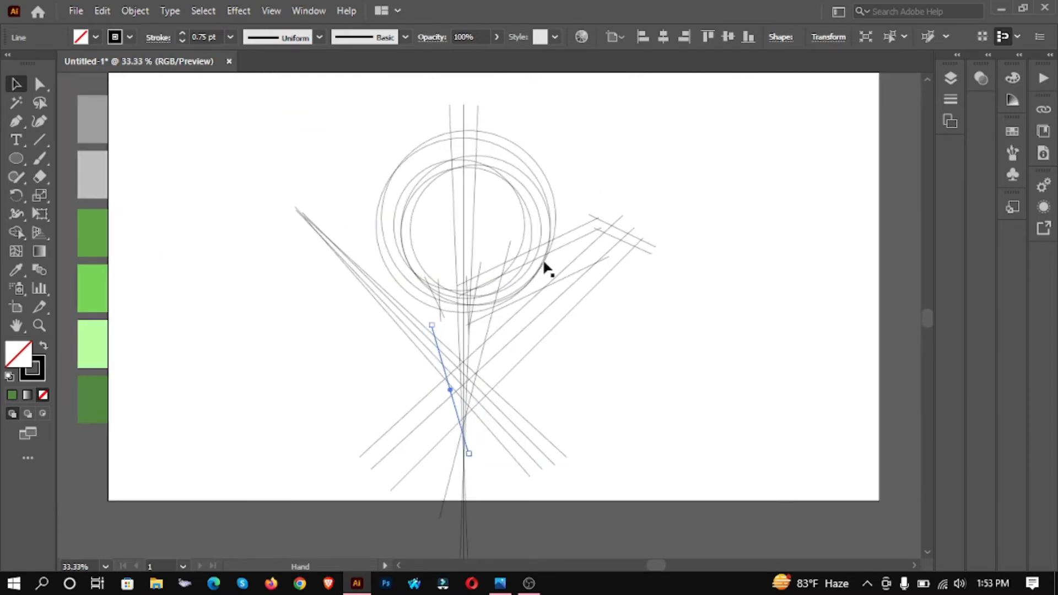
{"action": "mouse_move", "coordinate": [269, 130]}
{"action": "left_mouse_down"}
{"action": "mouse_move", "coordinate": [355, 205]}
{"action": "mouse_move", "coordinate": [696, 435]}
{"action": "left_mouse_up"}
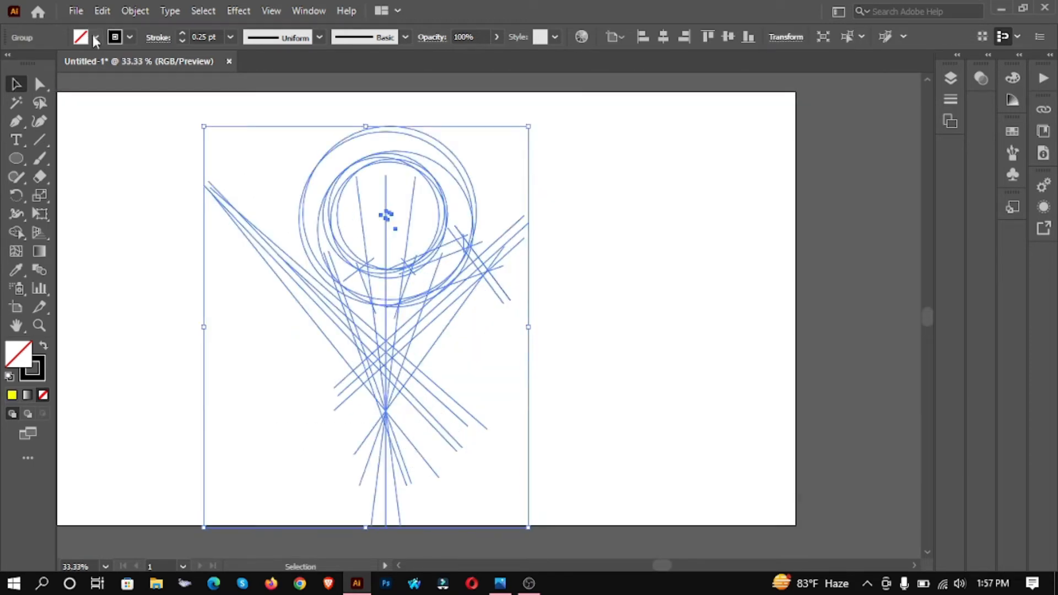
{"action": "left_click", "coordinate": [16, 232]}
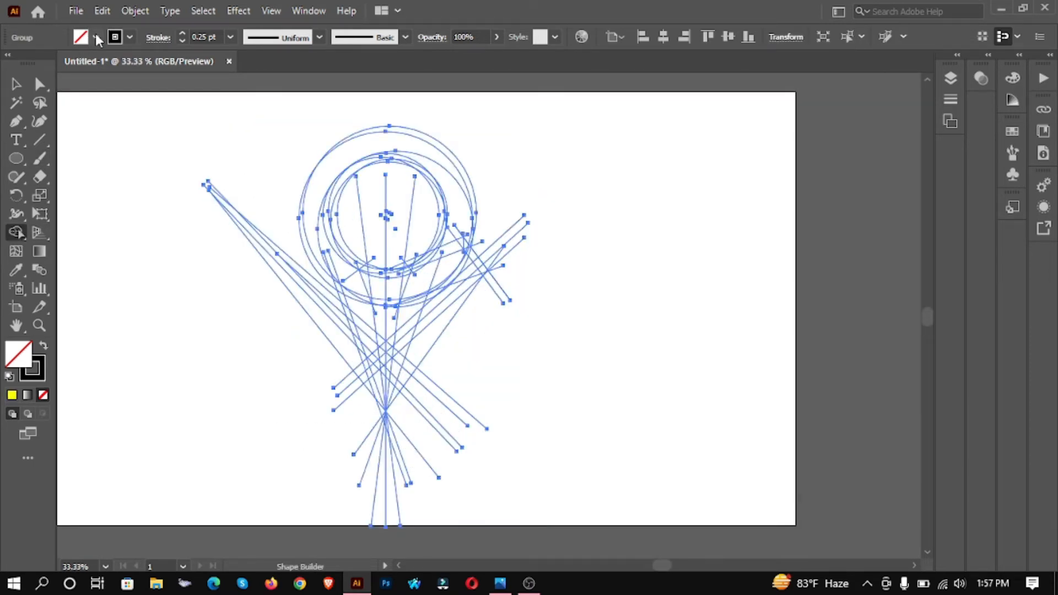
{"action": "left_click", "coordinate": [95, 37]}
{"action": "left_click", "coordinate": [65, 62]}
{"action": "key", "text": "ctrl+equal"}
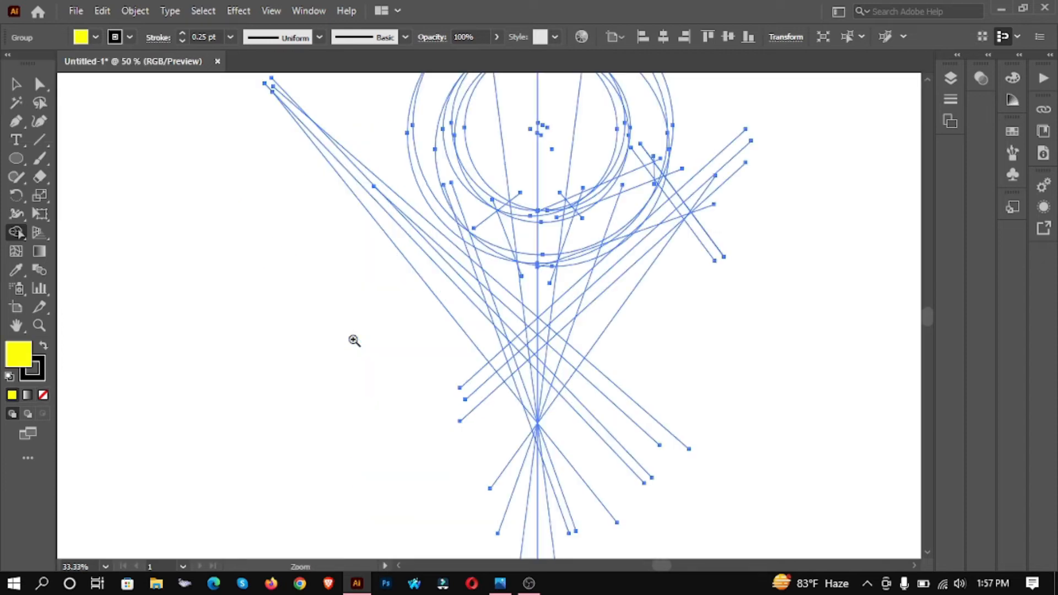
{"action": "left_click_drag", "start_coordinate": [468, 316], "coordinate": [515, 392]}
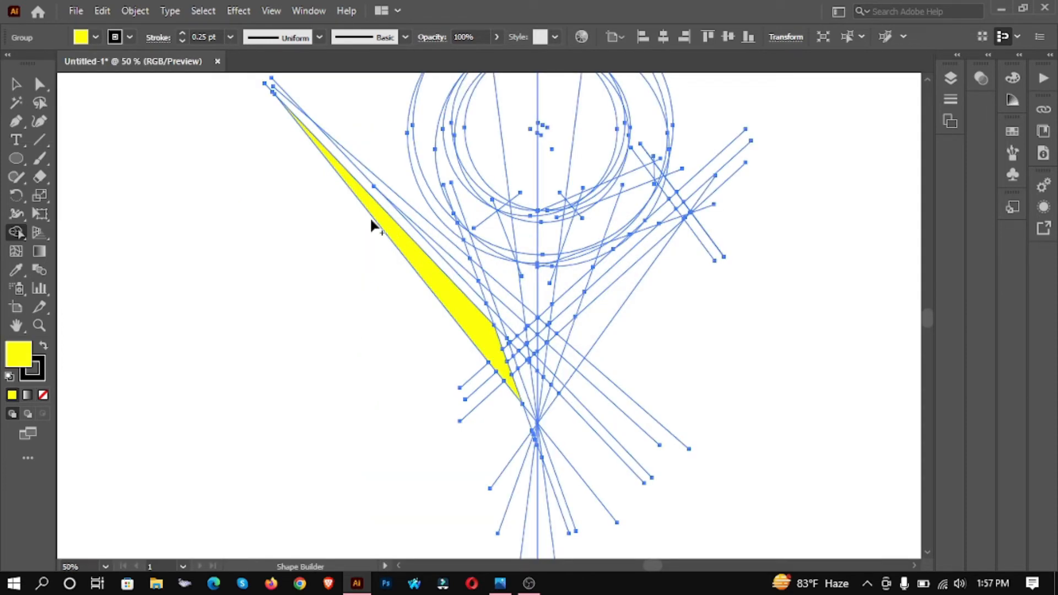
Merge the inner left band in bright green with Shape Builder, extending it down to the point on the center line.
{"action": "left_click", "coordinate": [96, 38]}
{"action": "left_click", "coordinate": [76, 64]}
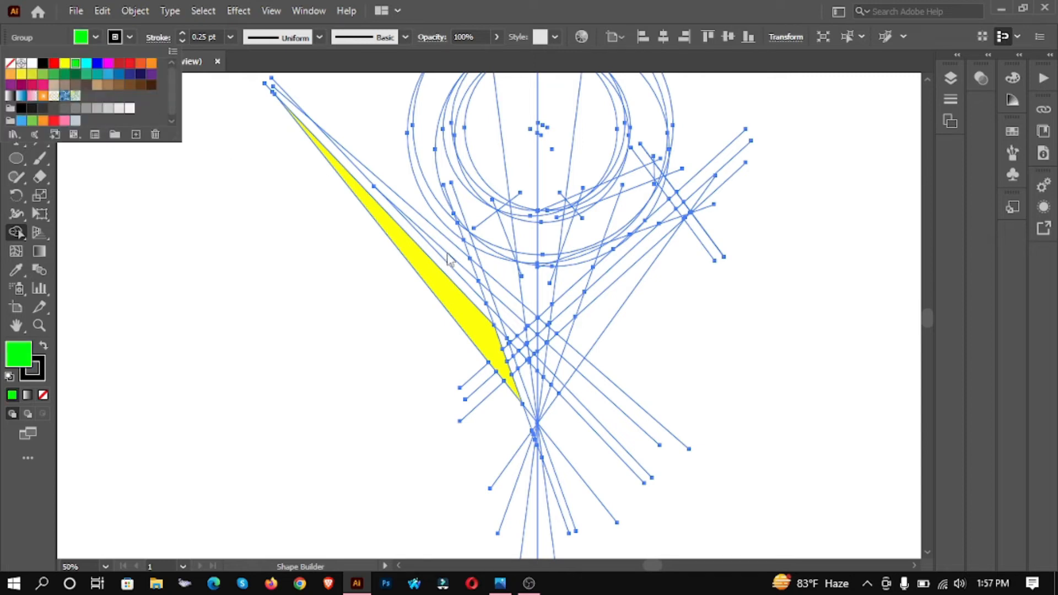
{"action": "left_click", "coordinate": [472, 276]}
{"action": "scroll", "coordinate": [472, 277], "scroll_direction": "up", "scroll_amount": 2}
{"action": "left_click_drag", "start_coordinate": [416, 239], "coordinate": [347, 208]}
{"action": "left_click", "coordinate": [432, 379]}
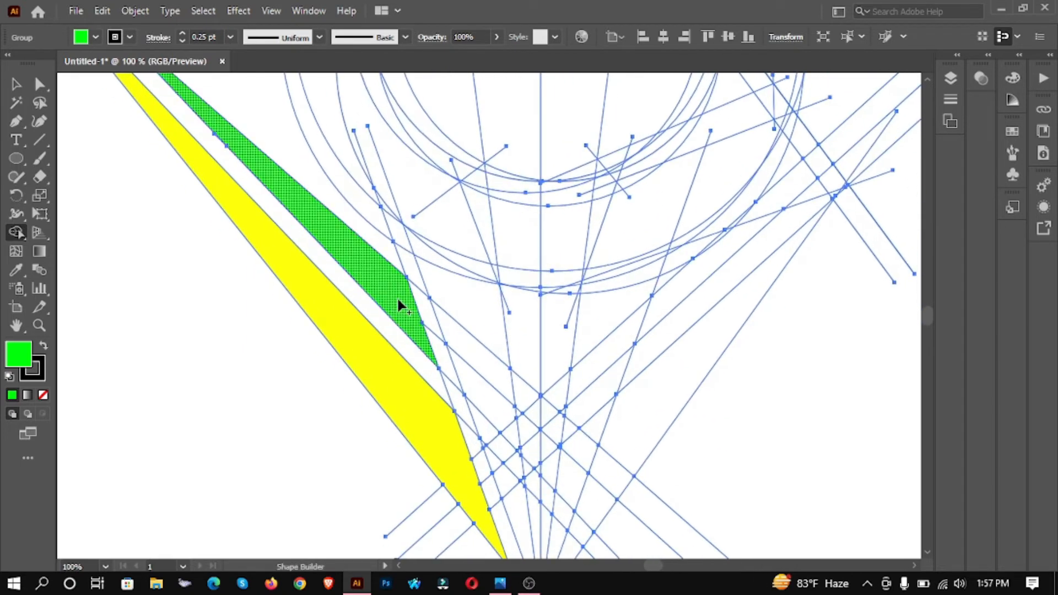
{"action": "left_click_drag", "start_coordinate": [447, 347], "coordinate": [475, 362]}
{"action": "mouse_move", "coordinate": [498, 412]}
{"action": "left_mouse_down"}
{"action": "mouse_move", "coordinate": [491, 439]}
{"action": "mouse_move", "coordinate": [510, 432]}
{"action": "mouse_move", "coordinate": [513, 415]}
{"action": "left_mouse_up"}
{"action": "scroll", "coordinate": [510, 363], "scroll_direction": "down", "scroll_amount": 5}
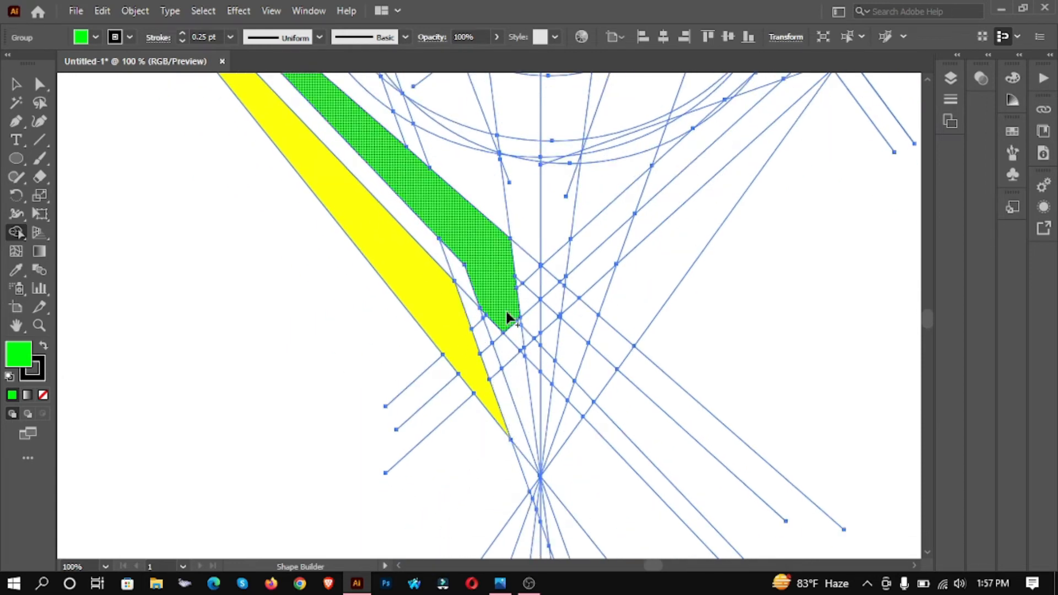
{"action": "left_click", "coordinate": [503, 347]}
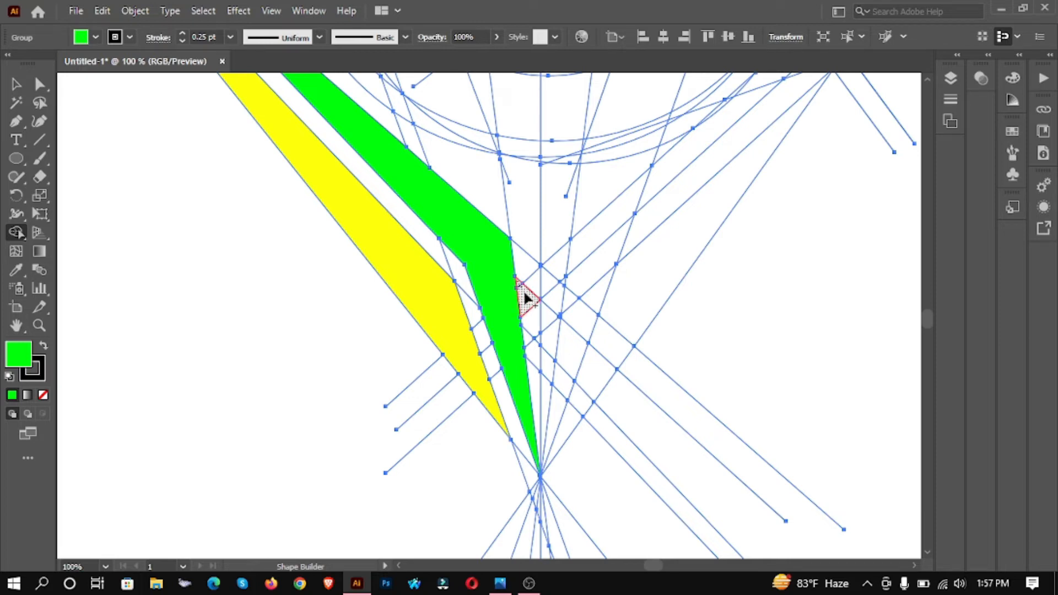
Merge the narrow sliver between the green band and the center line, coloring it cyan.
{"action": "left_click", "coordinate": [532, 361]}
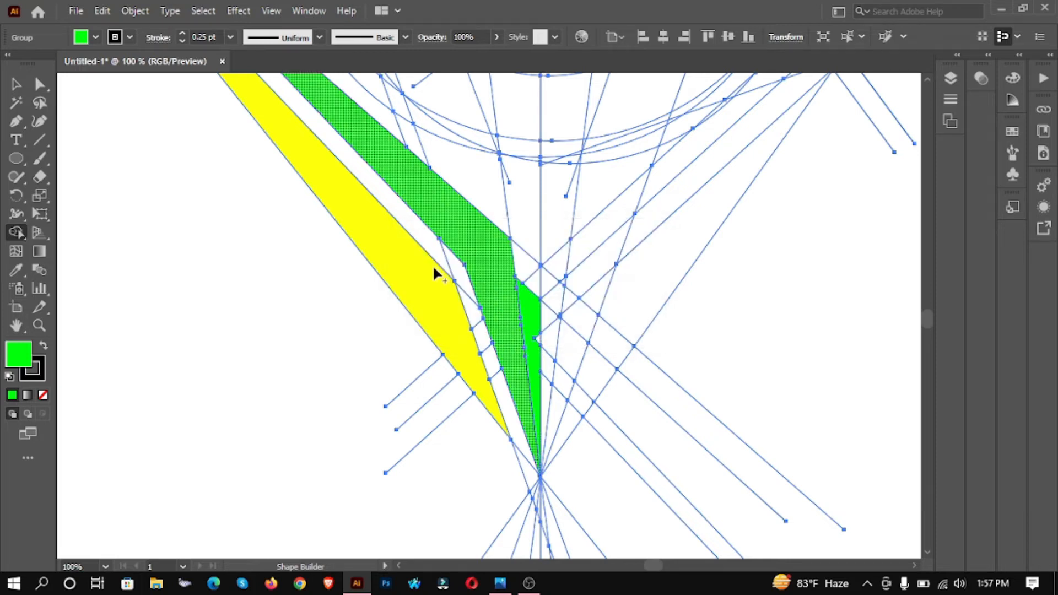
{"action": "left_click", "coordinate": [96, 37]}
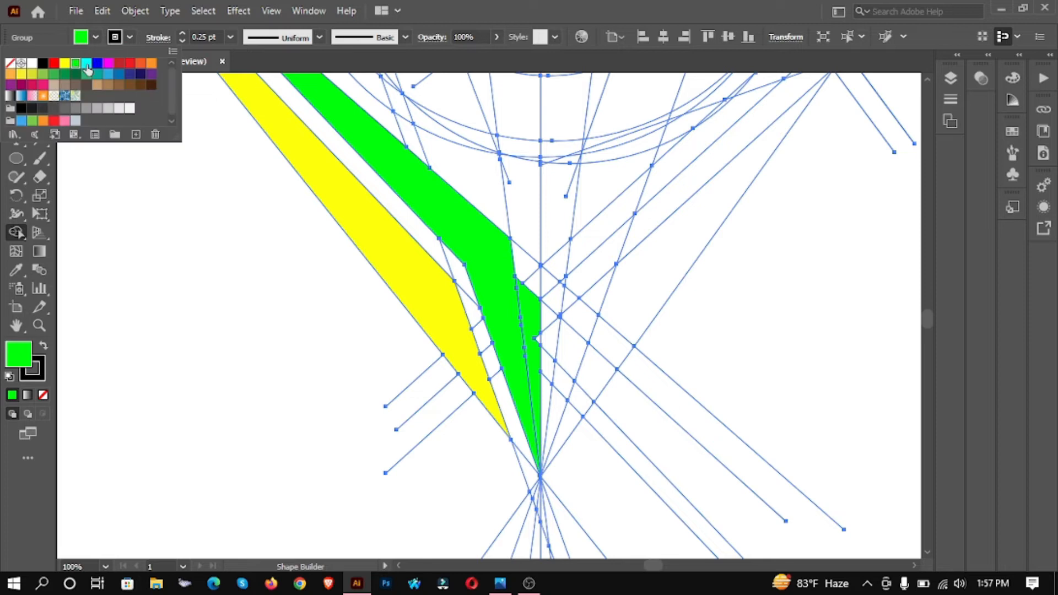
{"action": "left_click", "coordinate": [87, 64]}
{"action": "left_click", "coordinate": [531, 308]}
{"action": "left_click_drag", "start_coordinate": [531, 309], "coordinate": [542, 346]}
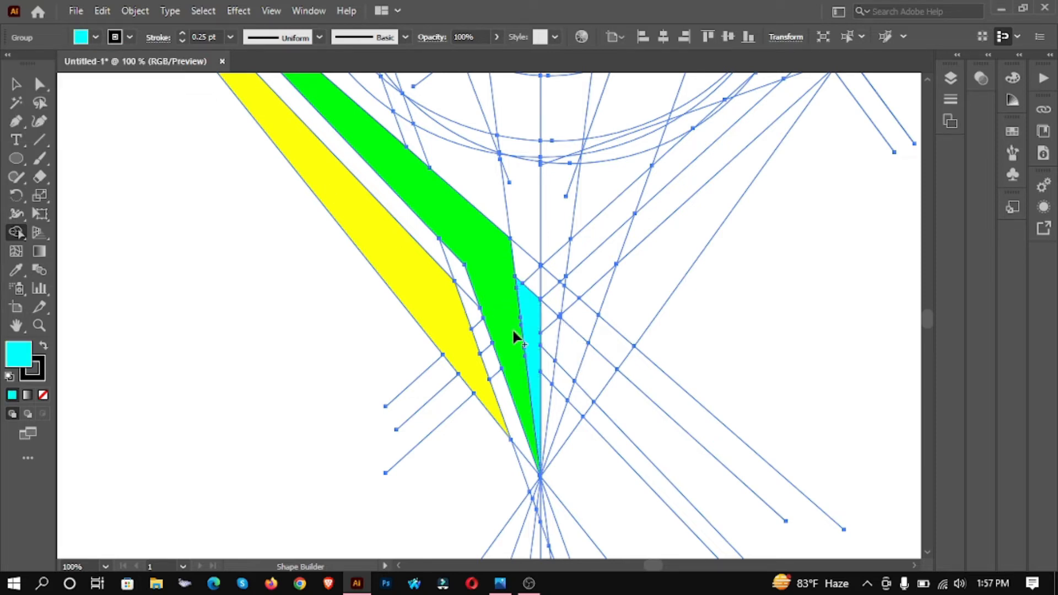
Merge the narrow sliver just right of the center line with Shape Builder, coloring it blue.
{"action": "left_click", "coordinate": [94, 37]}
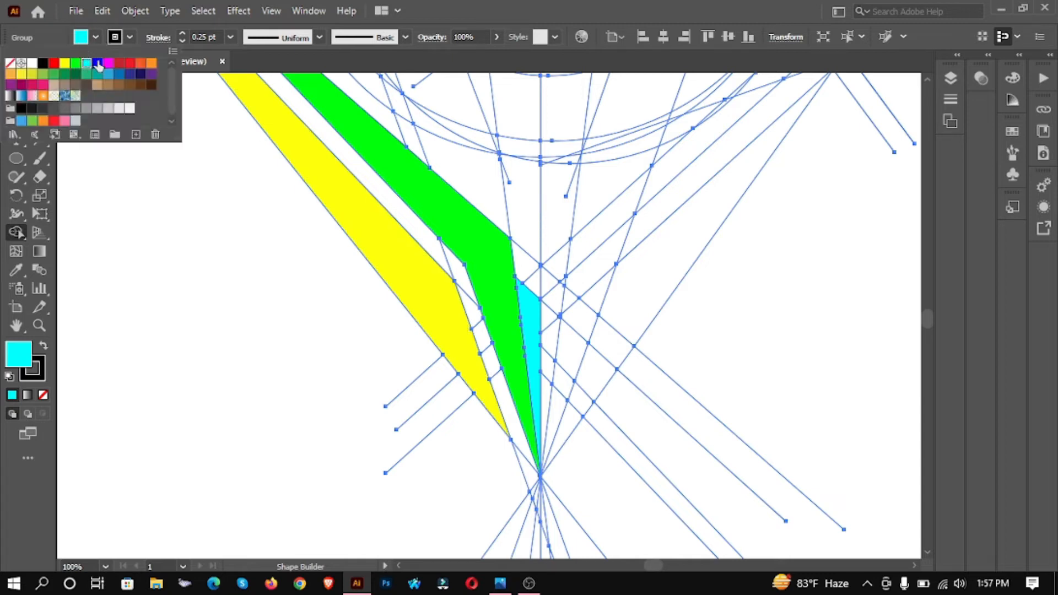
{"action": "left_click", "coordinate": [98, 64]}
{"action": "left_click", "coordinate": [553, 301]}
{"action": "mouse_move", "coordinate": [552, 302]}
{"action": "left_mouse_down"}
{"action": "mouse_move", "coordinate": [548, 388]}
{"action": "mouse_move", "coordinate": [563, 281]}
{"action": "left_mouse_up"}
{"action": "scroll", "coordinate": [561, 329], "scroll_direction": "up", "scroll_amount": 3}
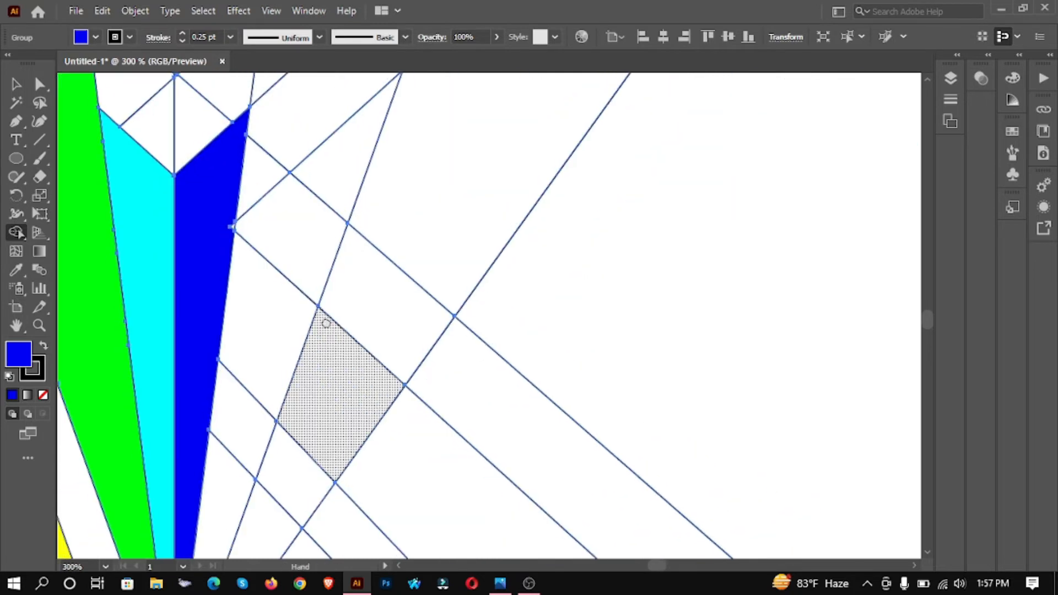
Merge the outermost right band in blue, extending it down to the point on the center line.
{"action": "left_click", "coordinate": [621, 255]}
{"action": "key", "text": "ctrl+alt+space"}
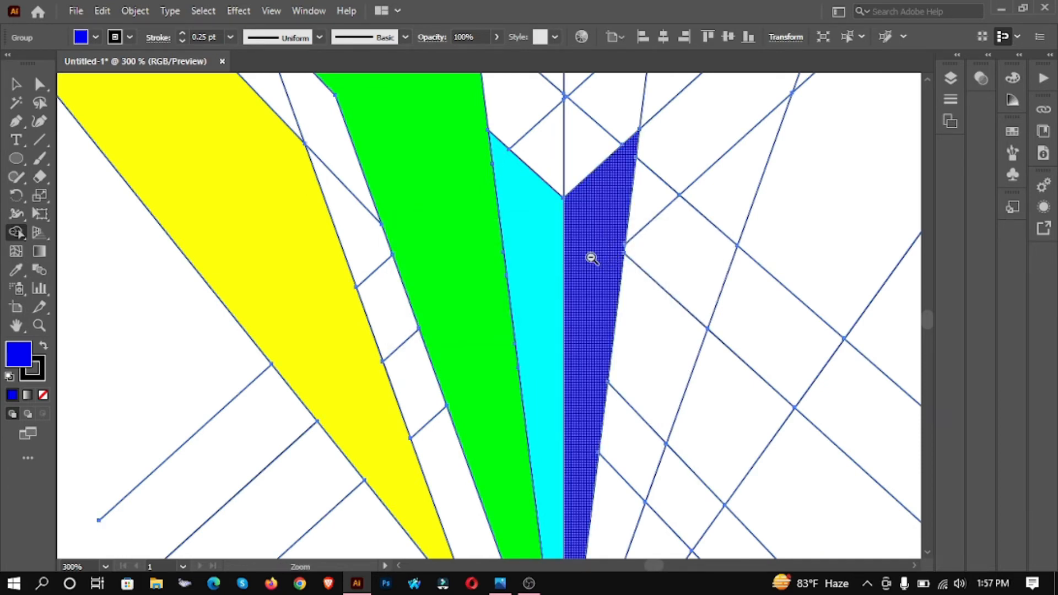
{"action": "left_click", "coordinate": [591, 257]}
{"action": "left_click", "coordinate": [590, 257]}
{"action": "left_click", "coordinate": [590, 257]}
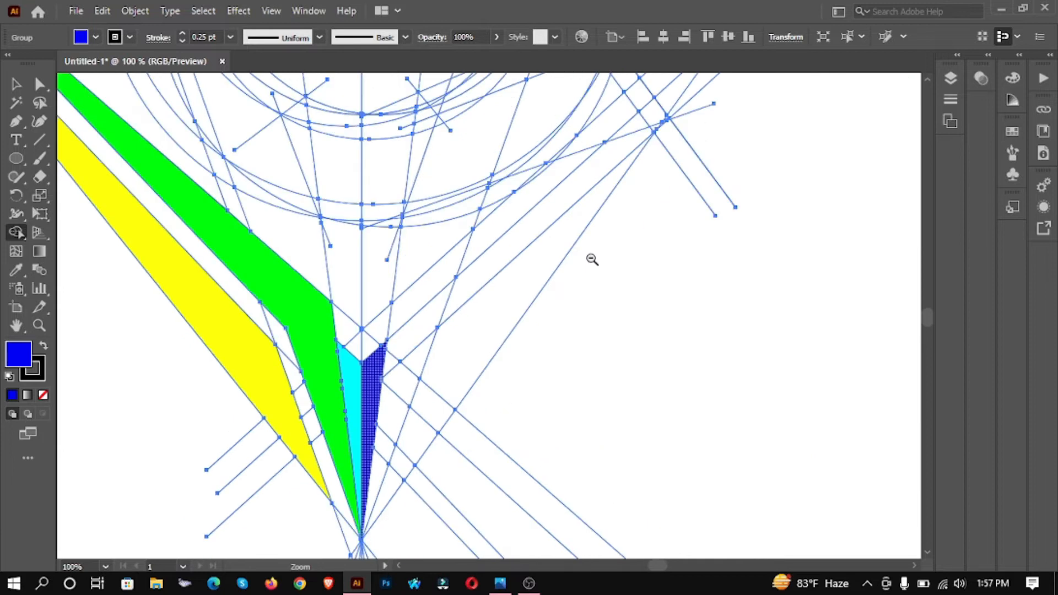
{"action": "left_click", "coordinate": [532, 262]}
{"action": "mouse_move", "coordinate": [514, 265]}
{"action": "left_mouse_down"}
{"action": "mouse_move", "coordinate": [534, 235]}
{"action": "mouse_move", "coordinate": [472, 355]}
{"action": "mouse_move", "coordinate": [464, 346]}
{"action": "left_mouse_up"}
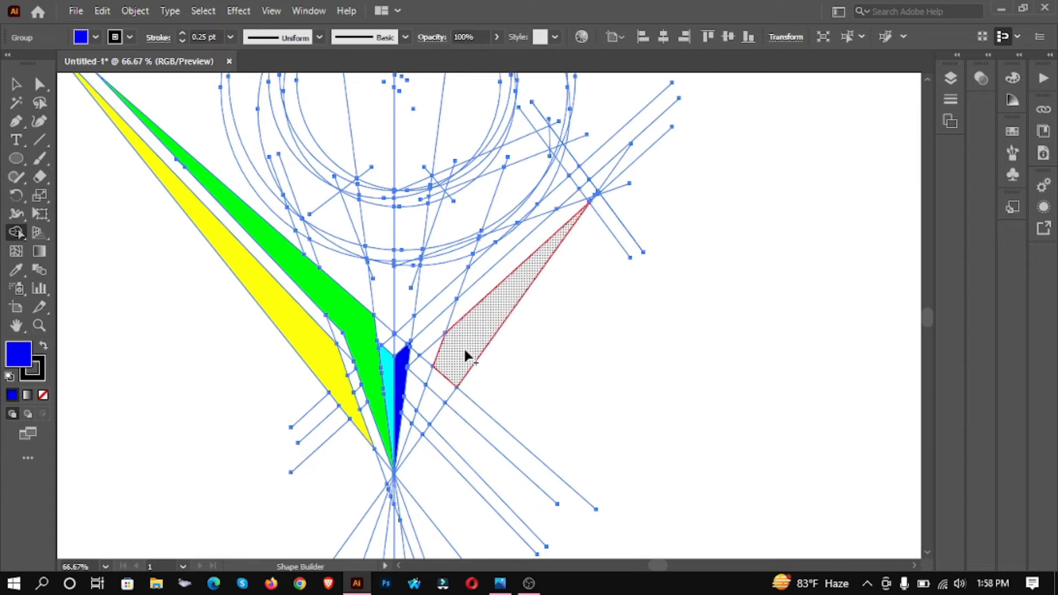
{"action": "left_click_drag", "start_coordinate": [444, 382], "coordinate": [419, 440]}
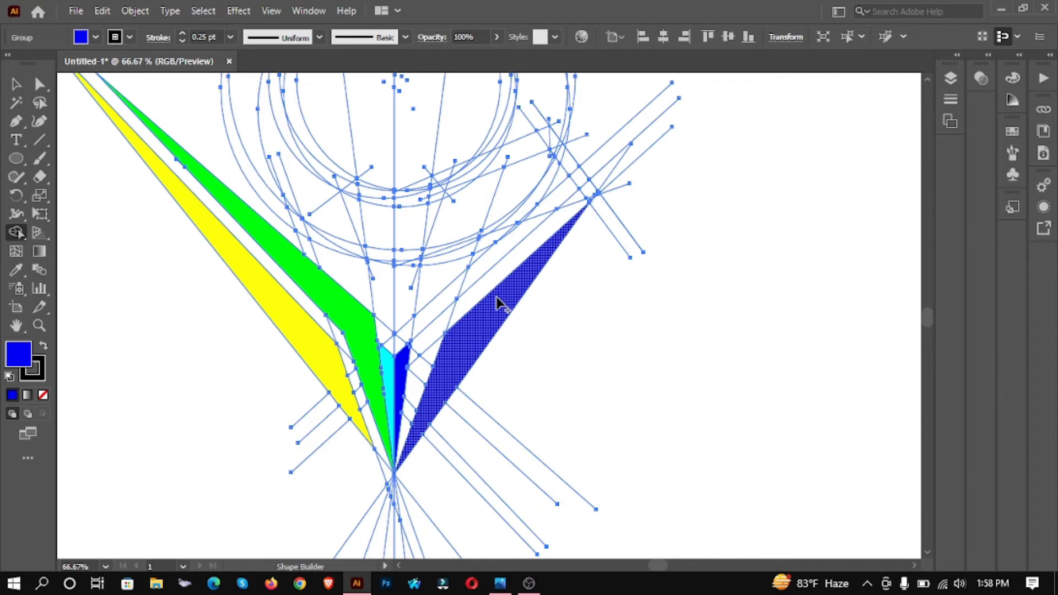
Merge the inner right band between the two blue shapes in magenta, extending it up past the crossing diagonals.
{"action": "left_click_drag", "start_coordinate": [417, 395], "coordinate": [404, 438]}
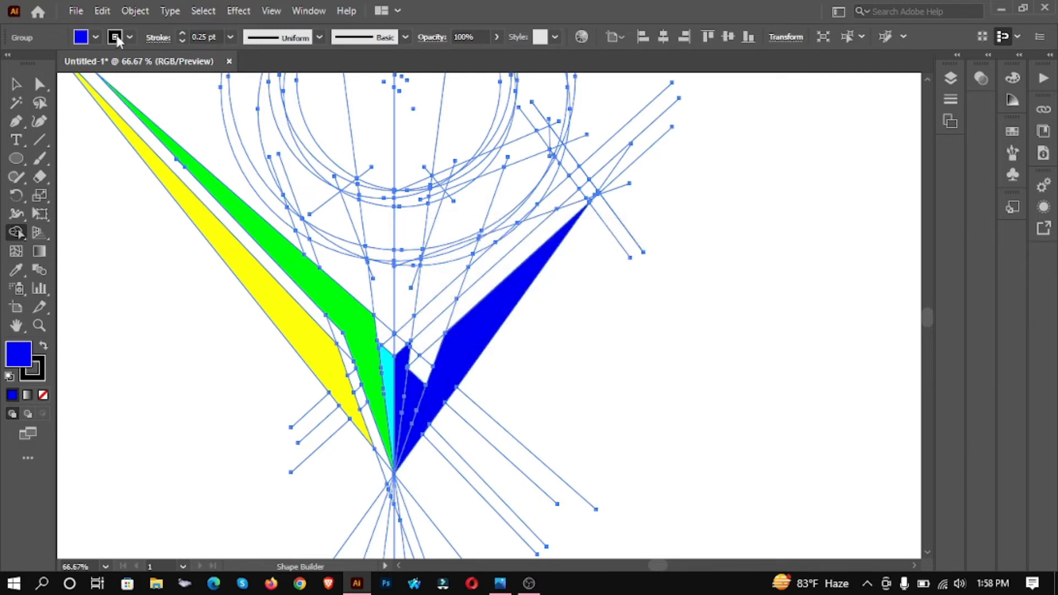
{"action": "left_click", "coordinate": [96, 37]}
{"action": "left_click", "coordinate": [108, 63]}
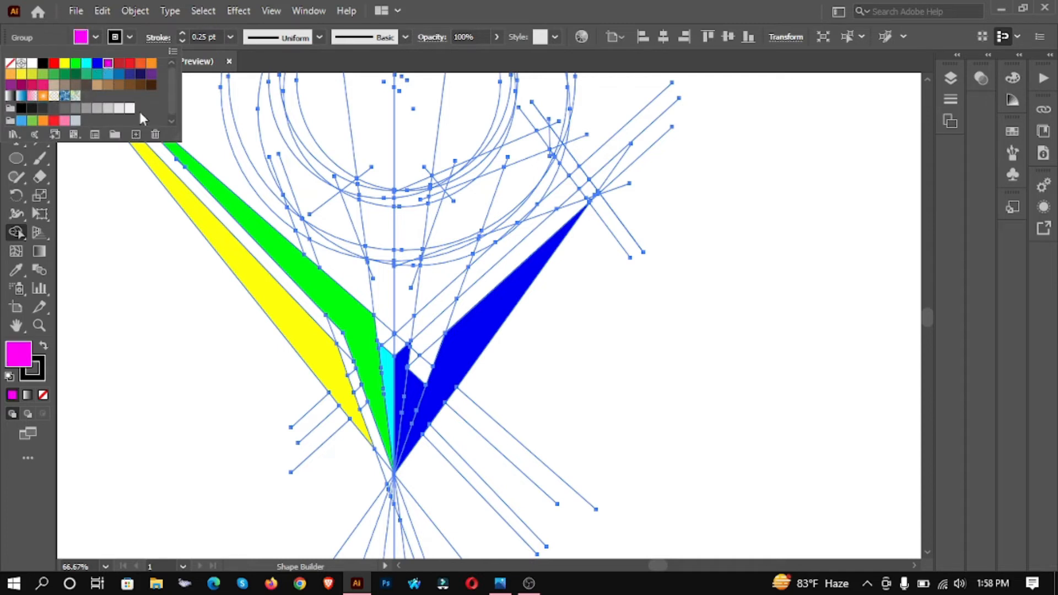
{"action": "left_click_drag", "start_coordinate": [423, 368], "coordinate": [412, 400]}
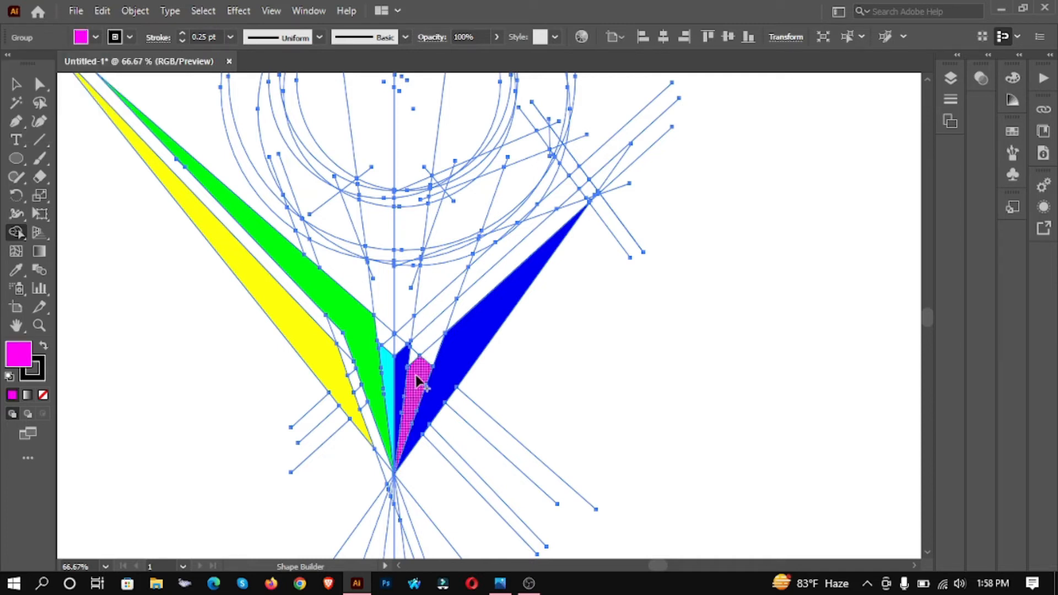
{"action": "left_click", "coordinate": [433, 355]}
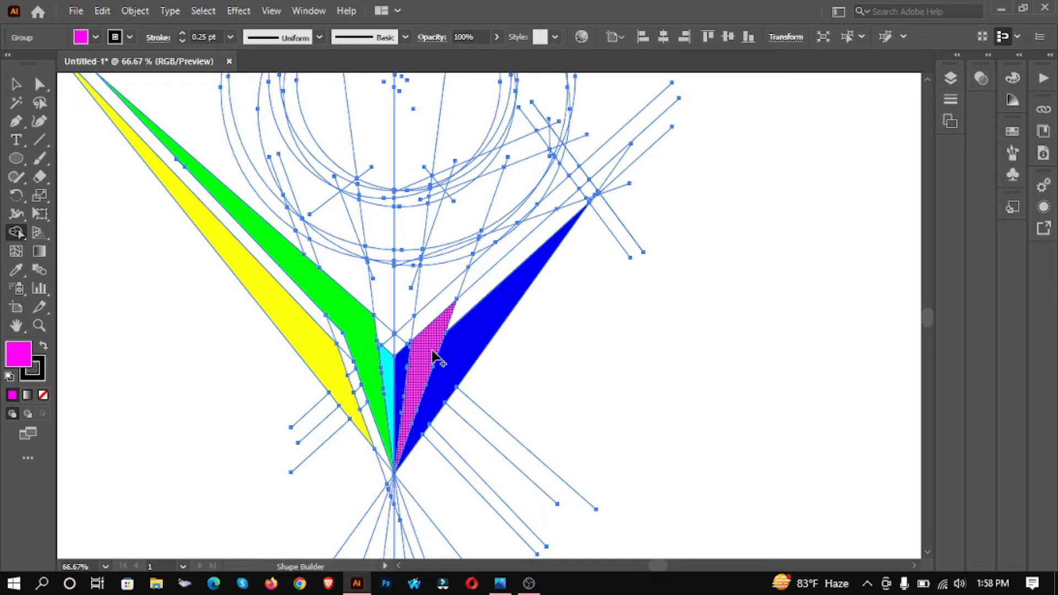
{"action": "left_click", "coordinate": [426, 321]}
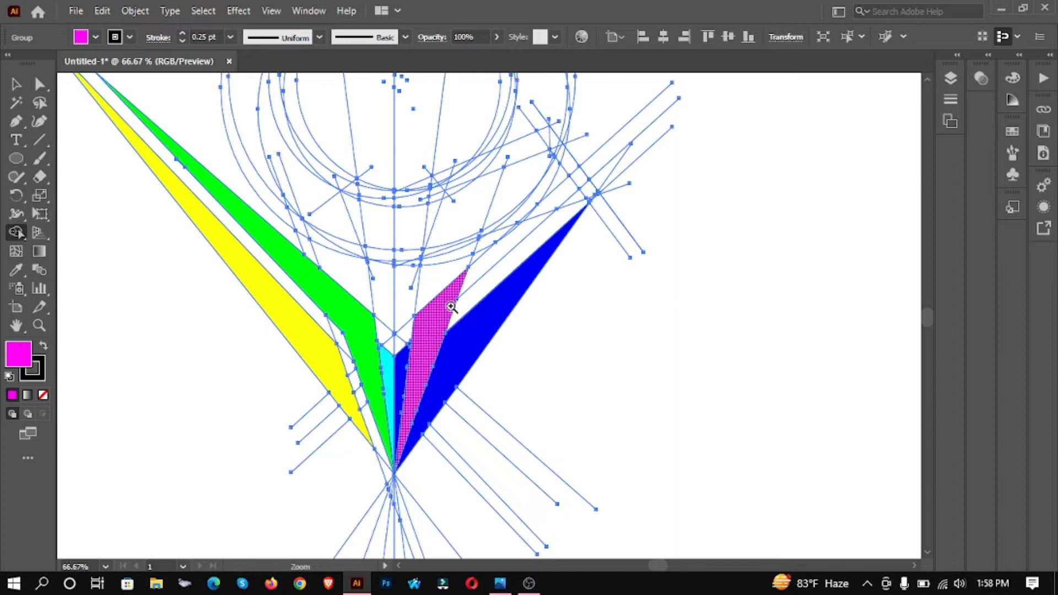
Extend the magenta band up along the outer blue band to its tip and merge the large head region into it.
{"action": "scroll", "coordinate": [374, 282], "scroll_direction": "up", "scroll_amount": 2}
{"action": "left_click_drag", "start_coordinate": [602, 301], "coordinate": [537, 331]}
{"action": "left_click_drag", "start_coordinate": [611, 229], "coordinate": [413, 362]}
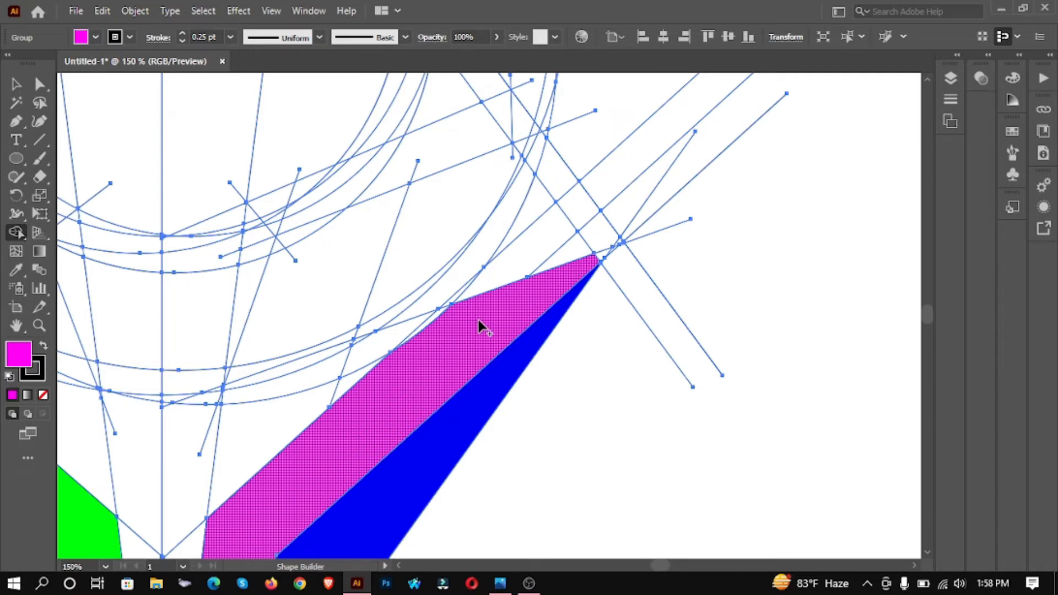
{"action": "mouse_move", "coordinate": [314, 298]}
{"action": "left_mouse_down"}
{"action": "mouse_move", "coordinate": [245, 371]}
{"action": "mouse_move", "coordinate": [320, 301]}
{"action": "mouse_move", "coordinate": [434, 270]}
{"action": "left_mouse_up"}
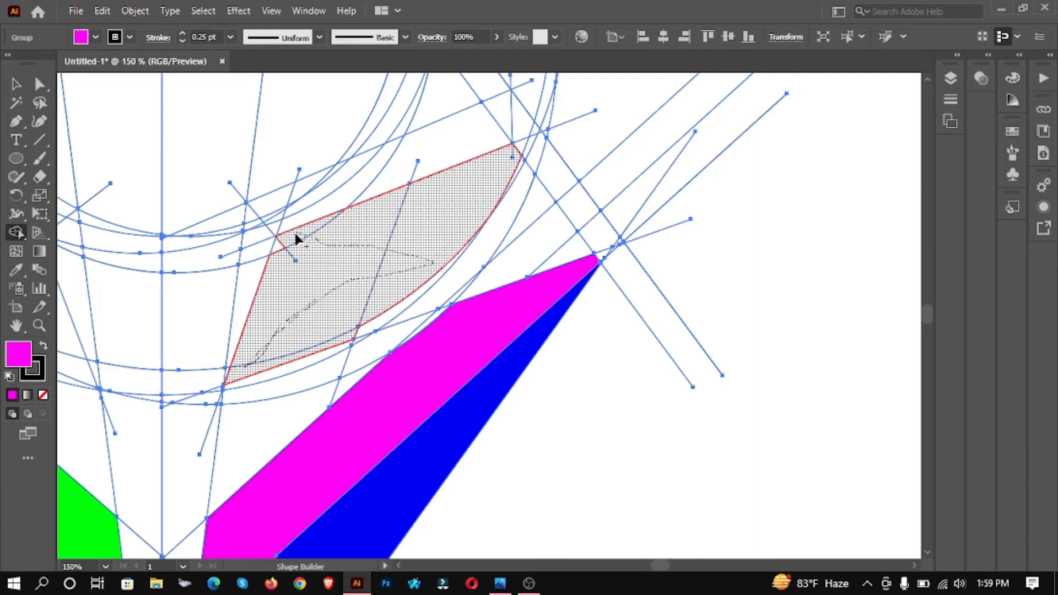
{"action": "mouse_move", "coordinate": [285, 246]}
{"action": "left_mouse_down"}
{"action": "mouse_move", "coordinate": [500, 217]}
{"action": "mouse_move", "coordinate": [559, 248]}
{"action": "mouse_move", "coordinate": [569, 281]}
{"action": "mouse_move", "coordinate": [409, 282]}
{"action": "mouse_move", "coordinate": [441, 263]}
{"action": "left_mouse_up"}
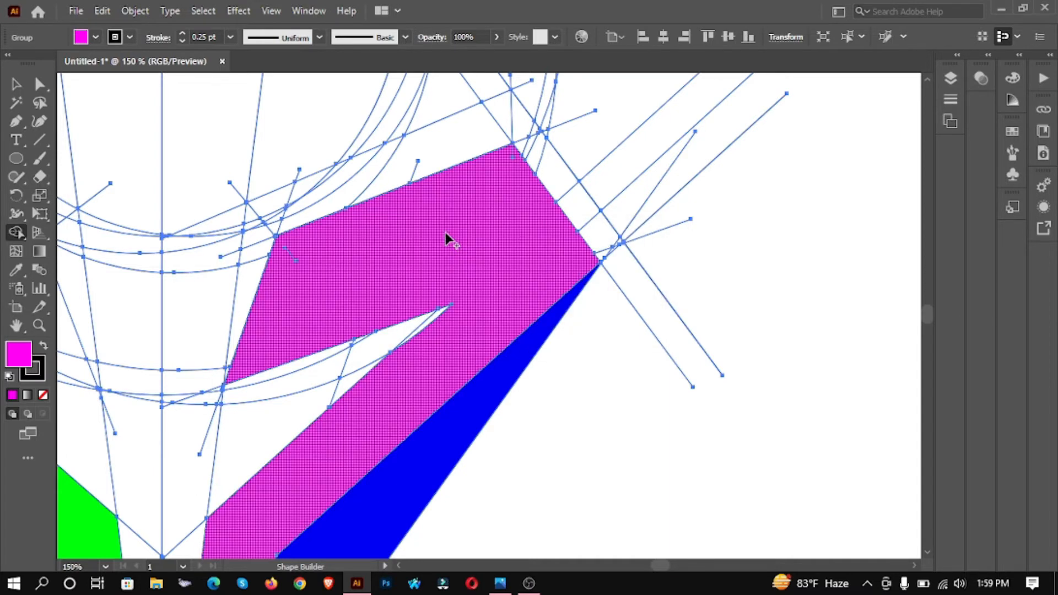
Merge the thin triangular sliver along the inner side edge of the magenta head, coloring it dark red.
{"action": "left_click", "coordinate": [407, 241], "text": "ctrl"}
{"action": "left_click", "coordinate": [406, 240], "text": "ctrl"}
{"action": "left_click_drag", "start_coordinate": [423, 448], "coordinate": [493, 272]}
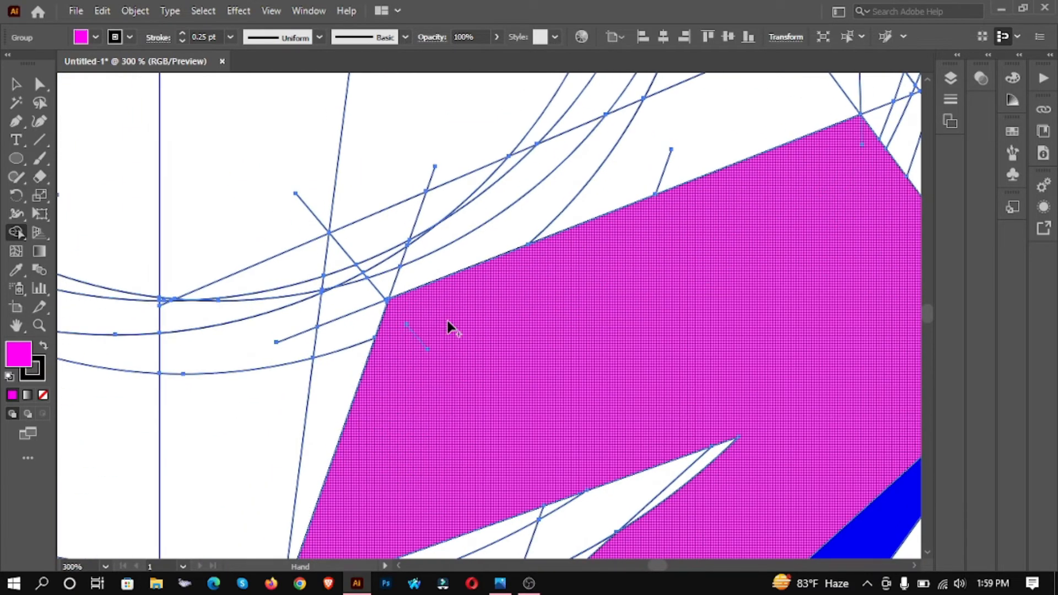
{"action": "left_click", "coordinate": [442, 334], "text": "ctrl+alt"}
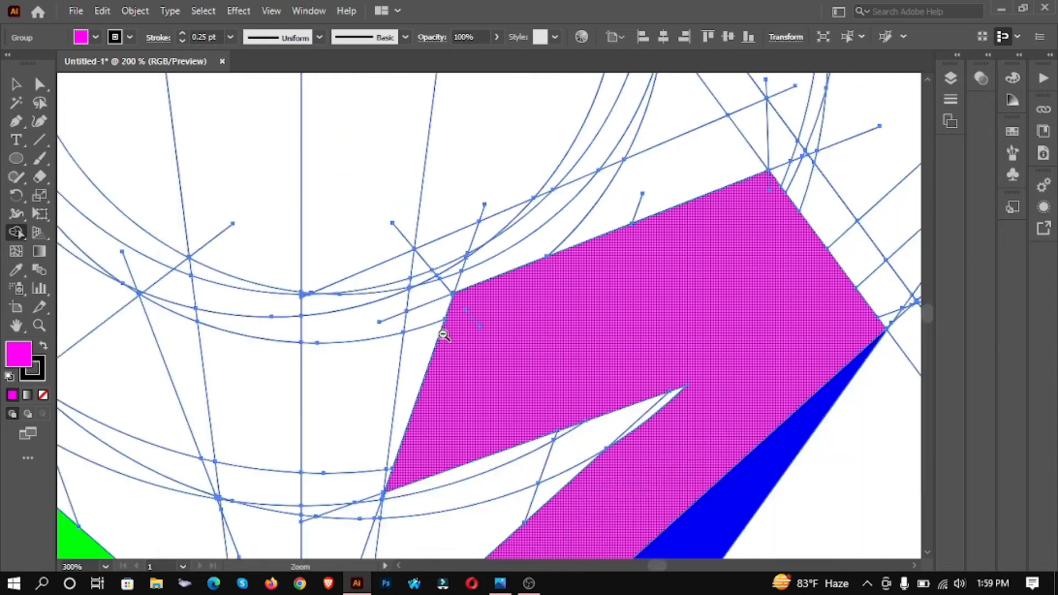
{"action": "left_click", "coordinate": [442, 334], "text": "ctrl+alt"}
{"action": "left_click_drag", "start_coordinate": [584, 336], "coordinate": [564, 292]}
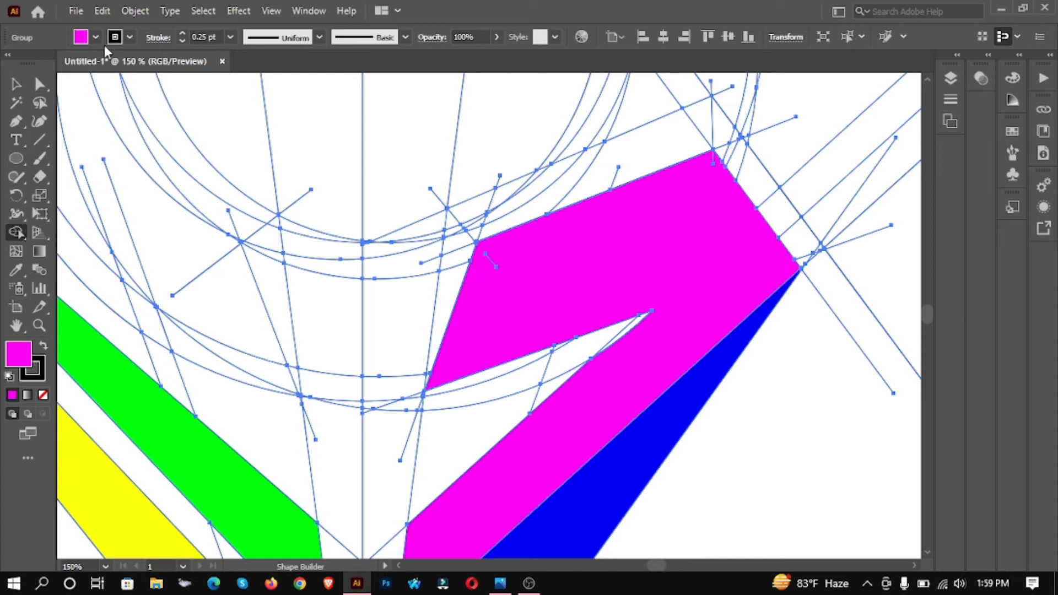
{"action": "left_click", "coordinate": [95, 37]}
{"action": "left_click", "coordinate": [118, 63]}
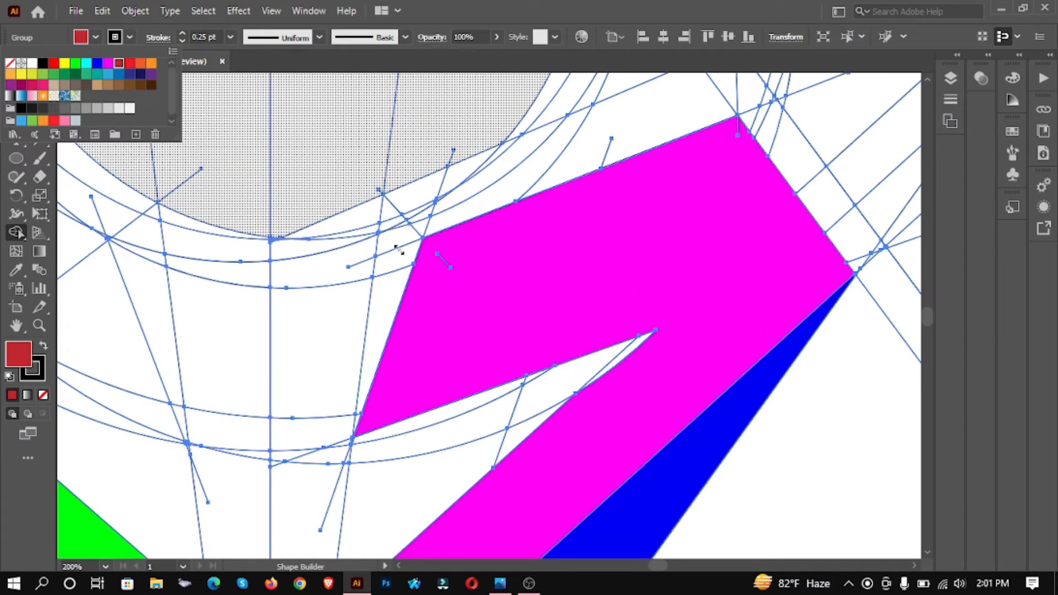
{"action": "left_click", "coordinate": [394, 222]}
{"action": "mouse_move", "coordinate": [395, 274]}
{"action": "left_mouse_down"}
{"action": "mouse_move", "coordinate": [384, 280]}
{"action": "mouse_move", "coordinate": [388, 227]}
{"action": "left_mouse_up"}
{"action": "left_click_drag", "start_coordinate": [379, 296], "coordinate": [357, 427]}
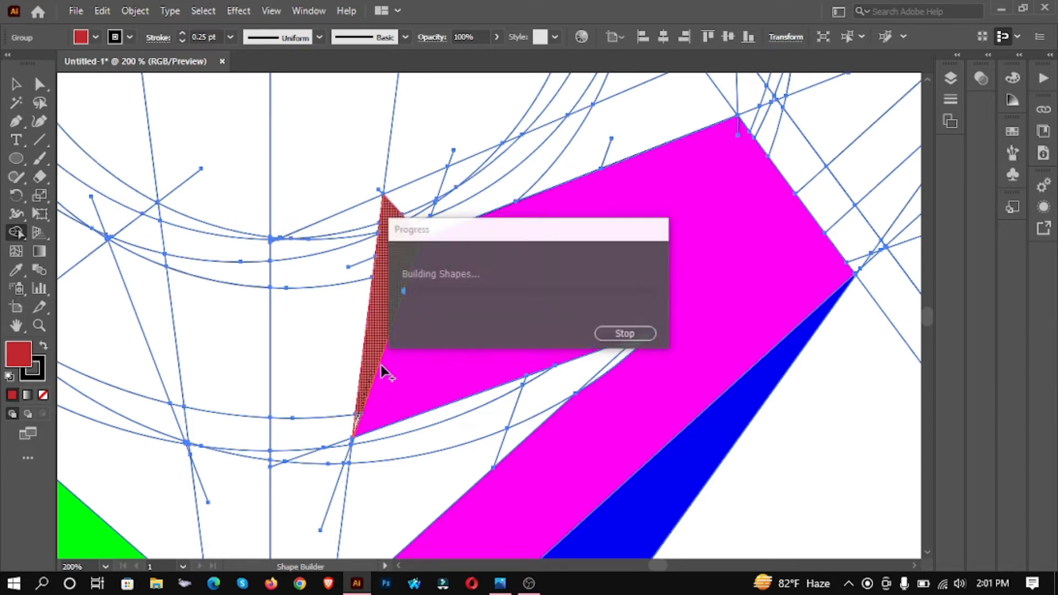
Merge the strip along the upper edge of the magenta head into one red shape.
{"action": "left_click", "coordinate": [95, 37]}
{"action": "left_click", "coordinate": [129, 63]}
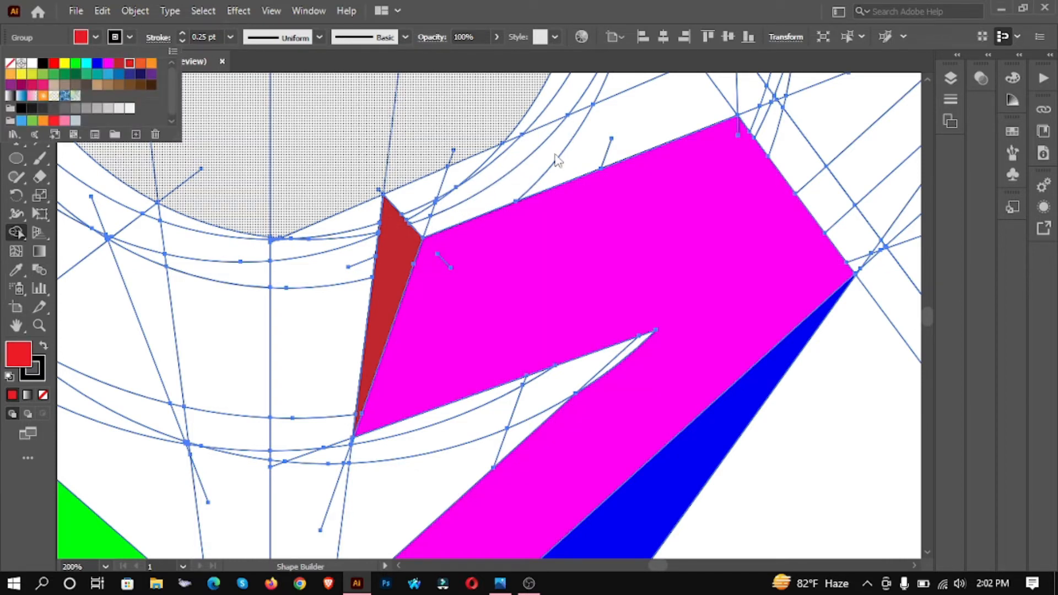
{"action": "mouse_move", "coordinate": [644, 135]}
{"action": "left_mouse_down"}
{"action": "mouse_move", "coordinate": [472, 167]}
{"action": "mouse_move", "coordinate": [425, 190]}
{"action": "mouse_move", "coordinate": [429, 221]}
{"action": "mouse_move", "coordinate": [441, 200]}
{"action": "left_mouse_up"}
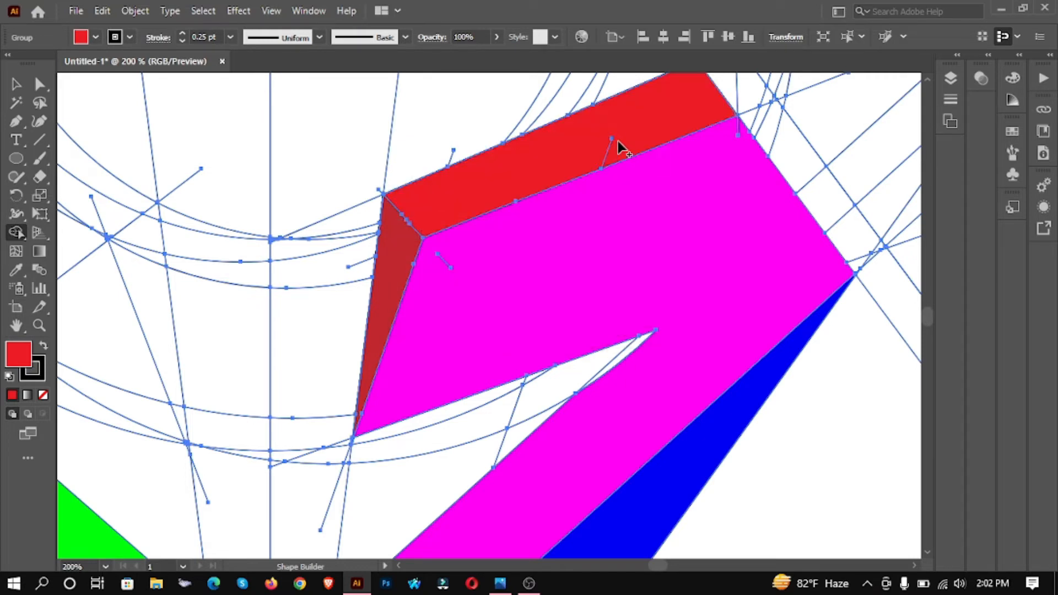
Merge the strip along the outer end of the red and magenta shapes, coloring it orange.
{"action": "key", "text": "space"}
{"action": "left_click_drag", "start_coordinate": [618, 127], "coordinate": [342, 213]}
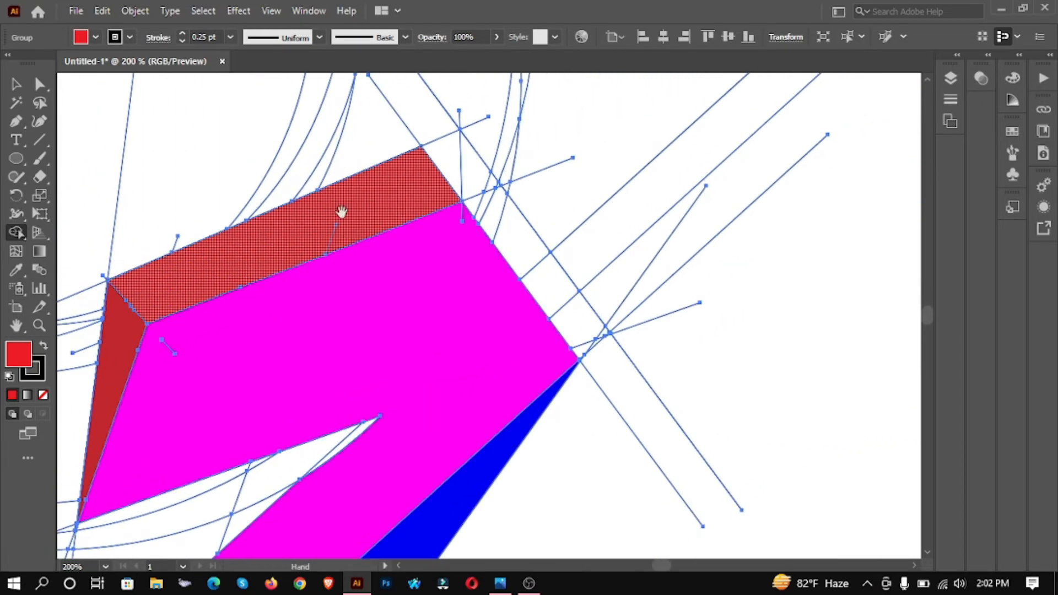
{"action": "left_click", "coordinate": [96, 39]}
{"action": "left_click", "coordinate": [140, 63]}
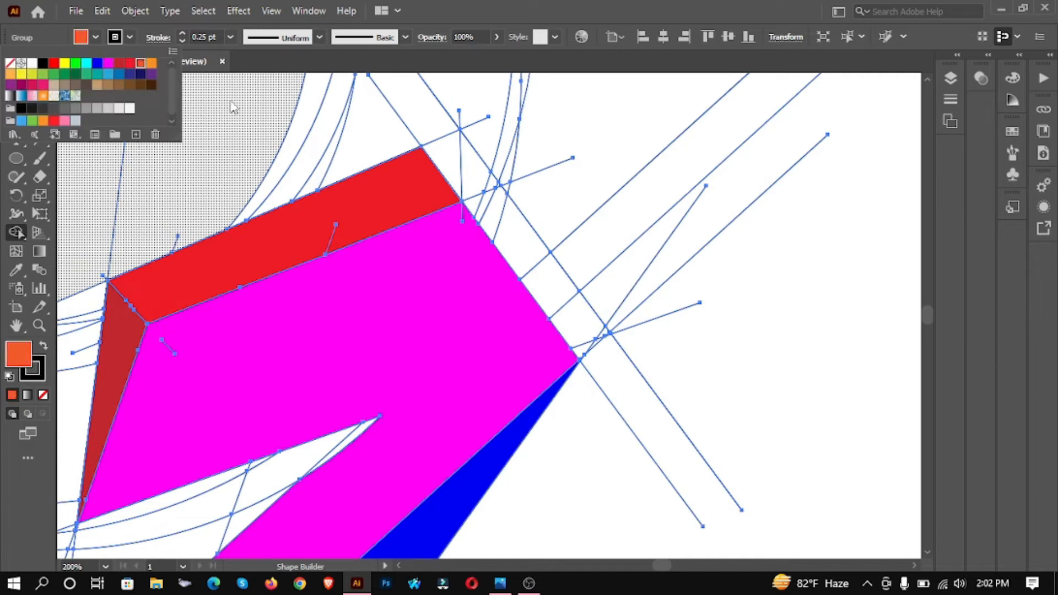
{"action": "left_click", "coordinate": [446, 153]}
{"action": "left_click_drag", "start_coordinate": [449, 150], "coordinate": [515, 232]}
{"action": "left_click_drag", "start_coordinate": [581, 345], "coordinate": [583, 356]}
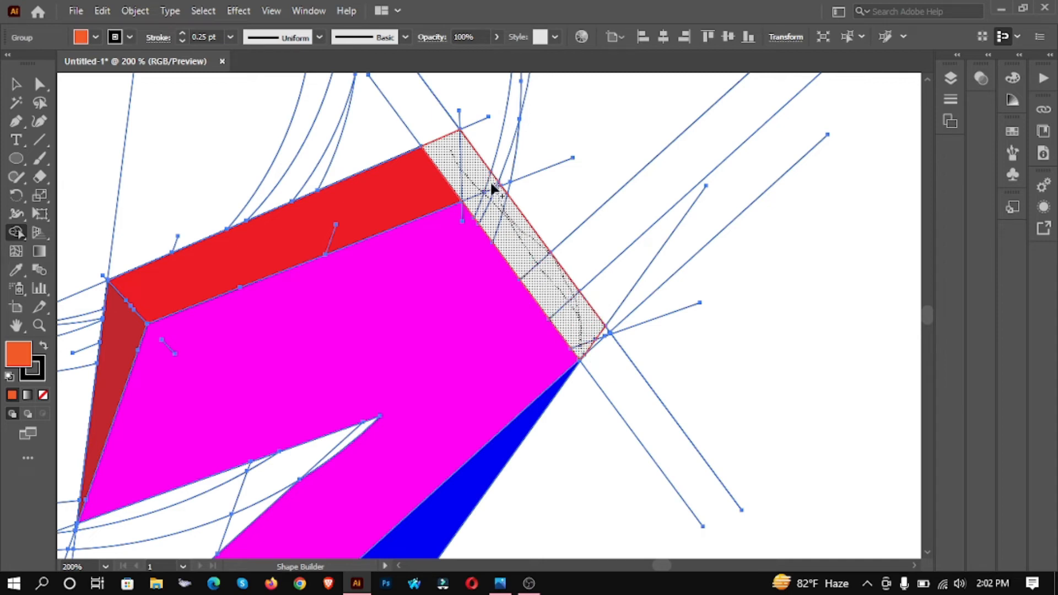
{"action": "left_click_drag", "start_coordinate": [491, 184], "coordinate": [492, 189]}
Merge the small leftover regions at the lower corner of the orange strip into it.
{"action": "left_click", "coordinate": [556, 293], "text": "ctrl"}
{"action": "left_click", "coordinate": [556, 293], "text": "ctrl"}
{"action": "left_click", "coordinate": [556, 293], "text": "ctrl"}
{"action": "left_click_drag", "start_coordinate": [505, 417], "coordinate": [676, 34]}
{"action": "mouse_move", "coordinate": [521, 157]}
{"action": "left_mouse_down"}
{"action": "mouse_move", "coordinate": [563, 146]}
{"action": "mouse_move", "coordinate": [544, 175]}
{"action": "left_mouse_up"}
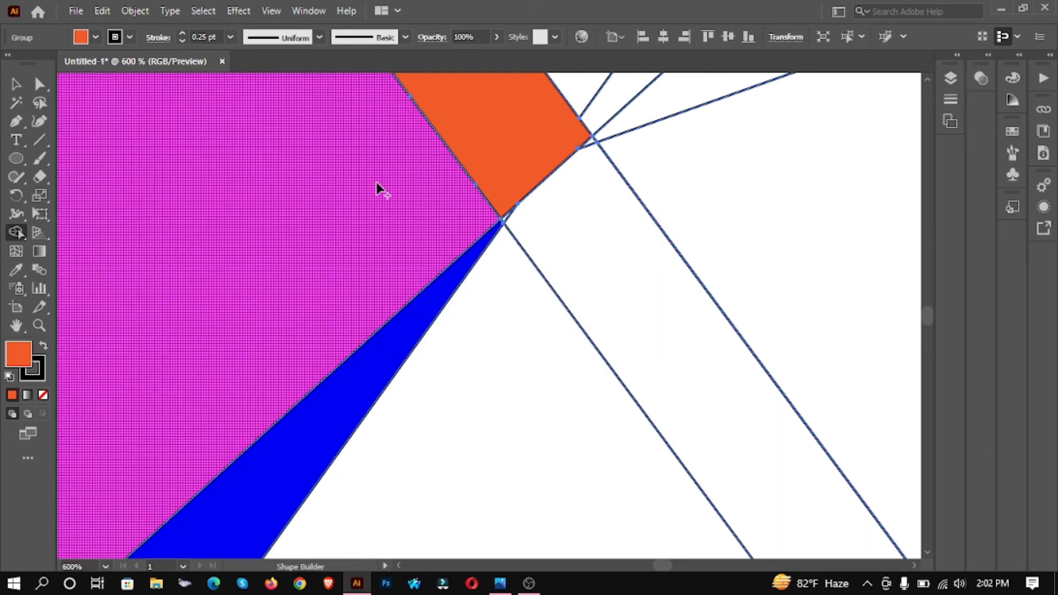
Merge the tiny leftover piece at the upper tip of the outer blue band into it with a blue fill.
{"action": "left_click", "coordinate": [92, 35]}
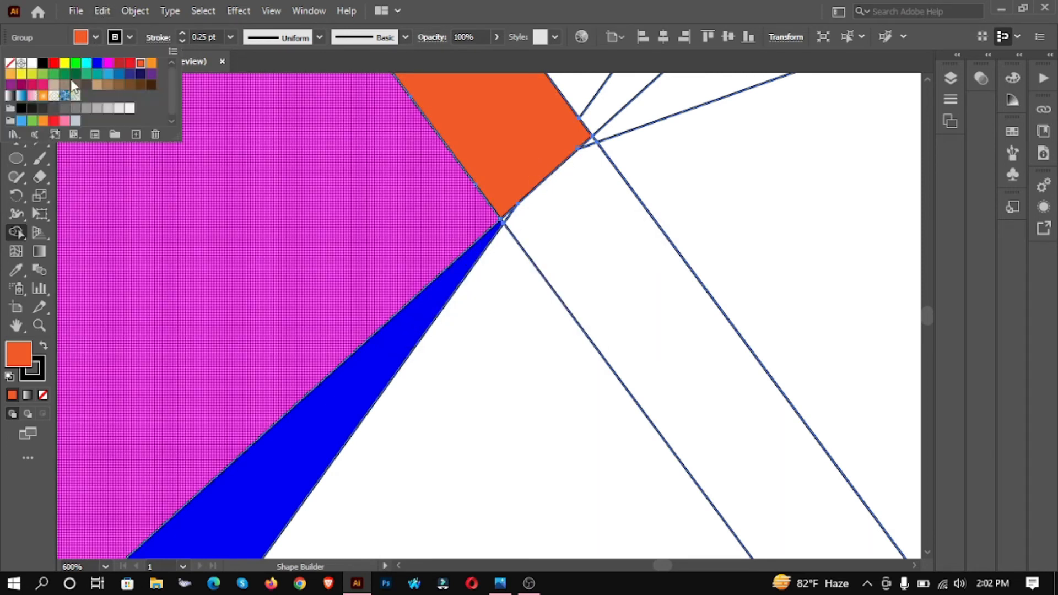
{"action": "left_click", "coordinate": [97, 63]}
{"action": "left_click", "coordinate": [497, 228]}
{"action": "left_click_drag", "start_coordinate": [495, 232], "coordinate": [507, 215]}
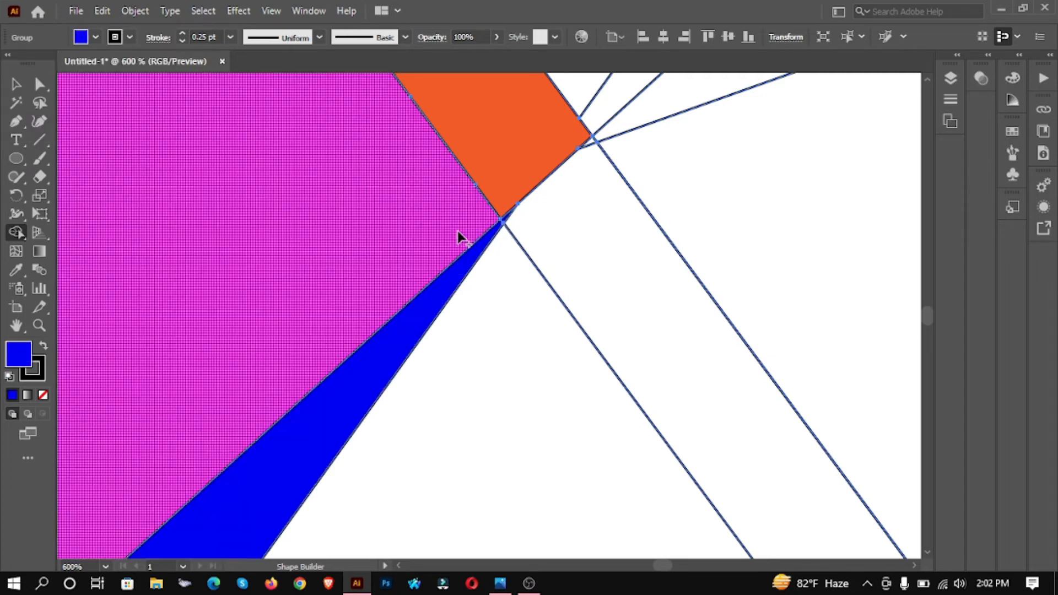
Merge the leftover slivers at the tip of the notch into the head and inner band, keeping the shape magenta.
{"action": "left_click", "coordinate": [248, 106], "text": "ctrl+alt"}
{"action": "left_click_drag", "start_coordinate": [553, 357], "coordinate": [712, 126]}
{"action": "left_click", "coordinate": [552, 249], "text": "ctrl+alt"}
{"action": "left_click", "coordinate": [551, 248], "text": "ctrl+alt"}
{"action": "left_click", "coordinate": [552, 247], "text": "ctrl+alt"}
{"action": "left_click_drag", "start_coordinate": [466, 322], "coordinate": [632, 222]}
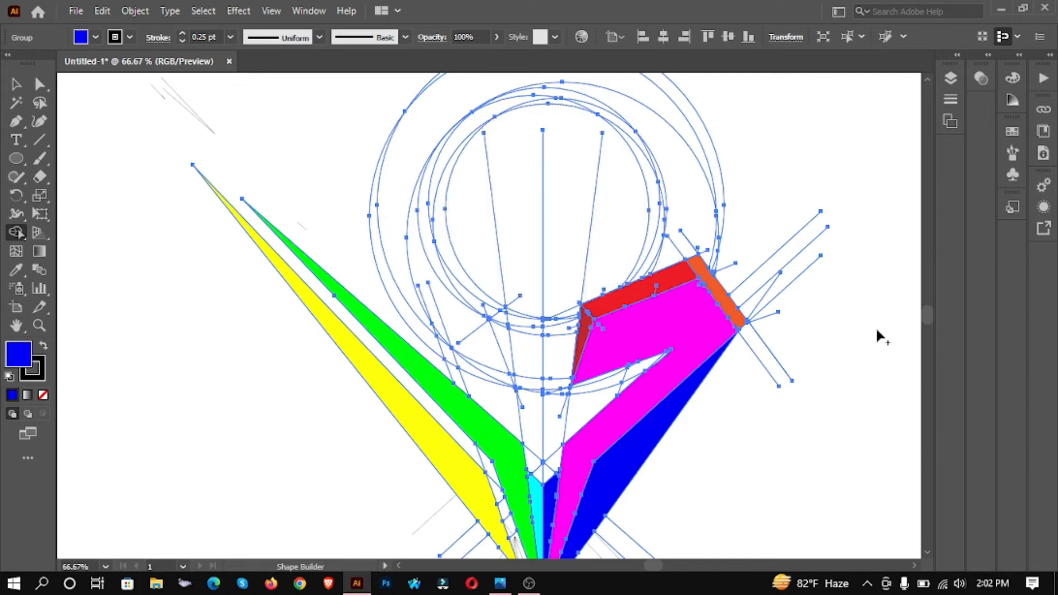
{"action": "left_click", "coordinate": [666, 368], "text": "ctrl"}
{"action": "left_click", "coordinate": [666, 368], "text": "ctrl"}
{"action": "left_click_drag", "start_coordinate": [373, 340], "coordinate": [819, 385]}
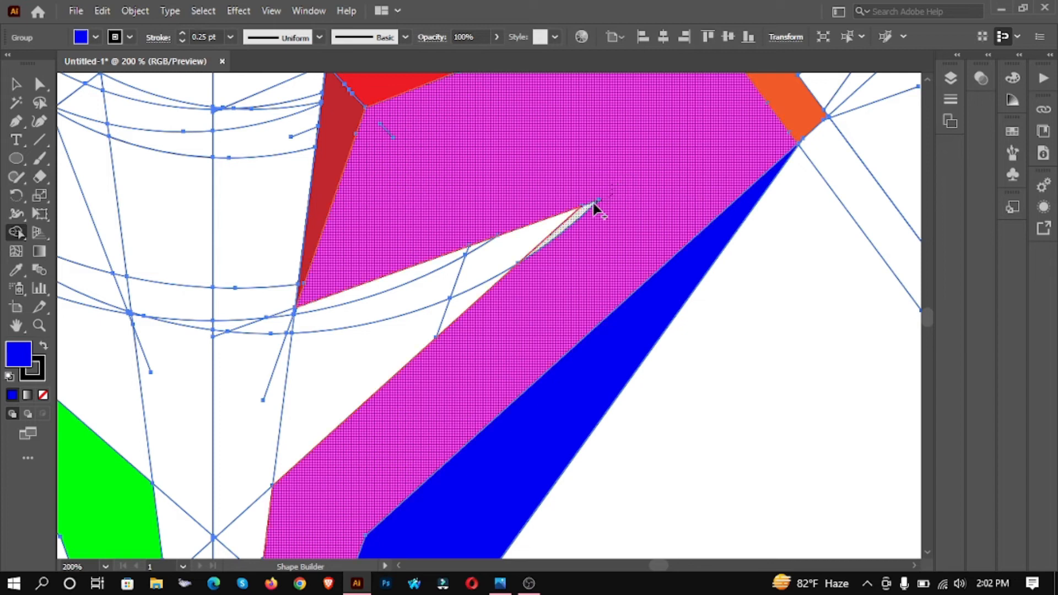
{"action": "left_click", "coordinate": [588, 205]}
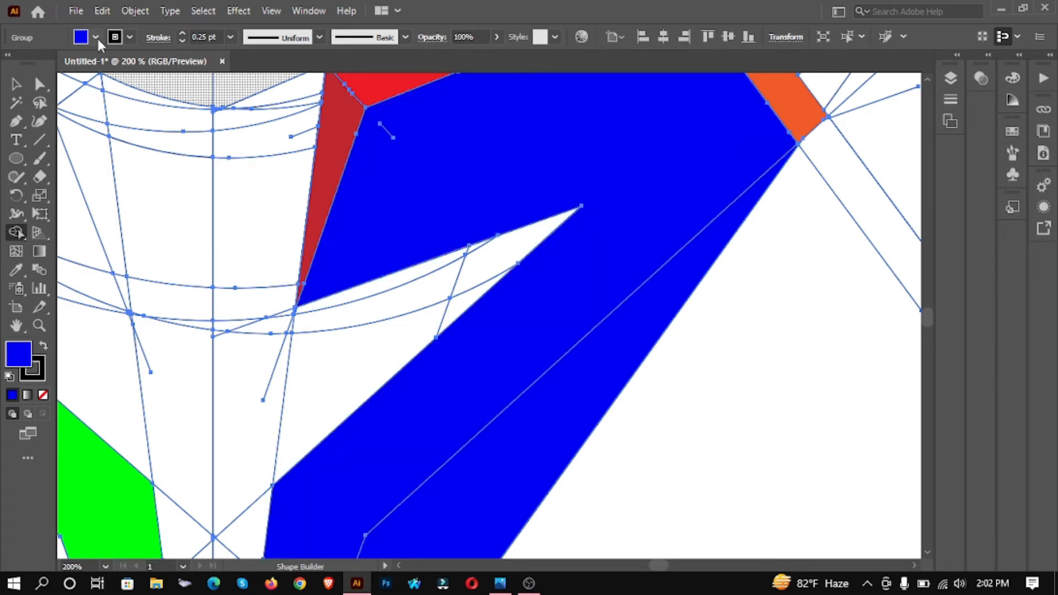
{"action": "left_click", "coordinate": [95, 37]}
{"action": "left_click", "coordinate": [108, 62]}
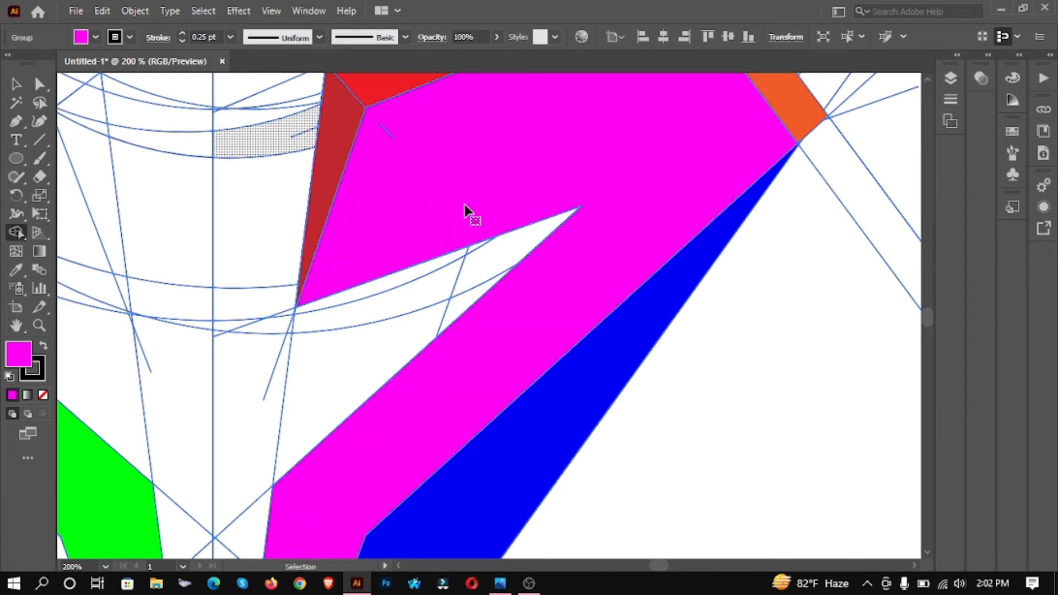
{"action": "left_click", "coordinate": [385, 121], "text": "ctrl"}
{"action": "left_click", "coordinate": [385, 122], "text": "ctrl"}
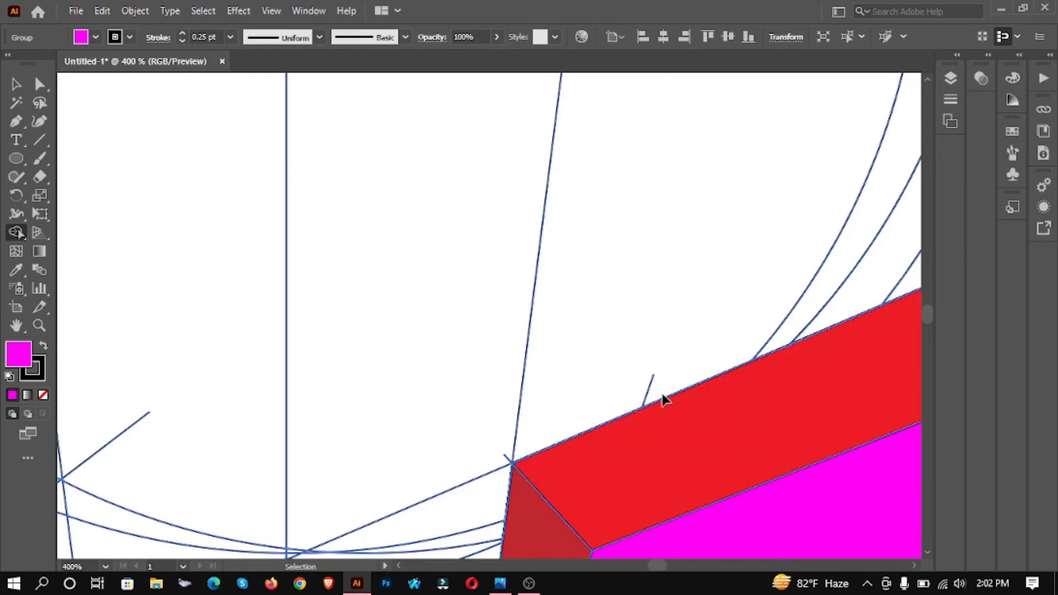
{"action": "left_click", "coordinate": [632, 392], "text": "ctrl+alt"}
{"action": "left_click", "coordinate": [632, 392], "text": "ctrl+alt"}
{"action": "left_click", "coordinate": [631, 391], "text": "ctrl+alt"}
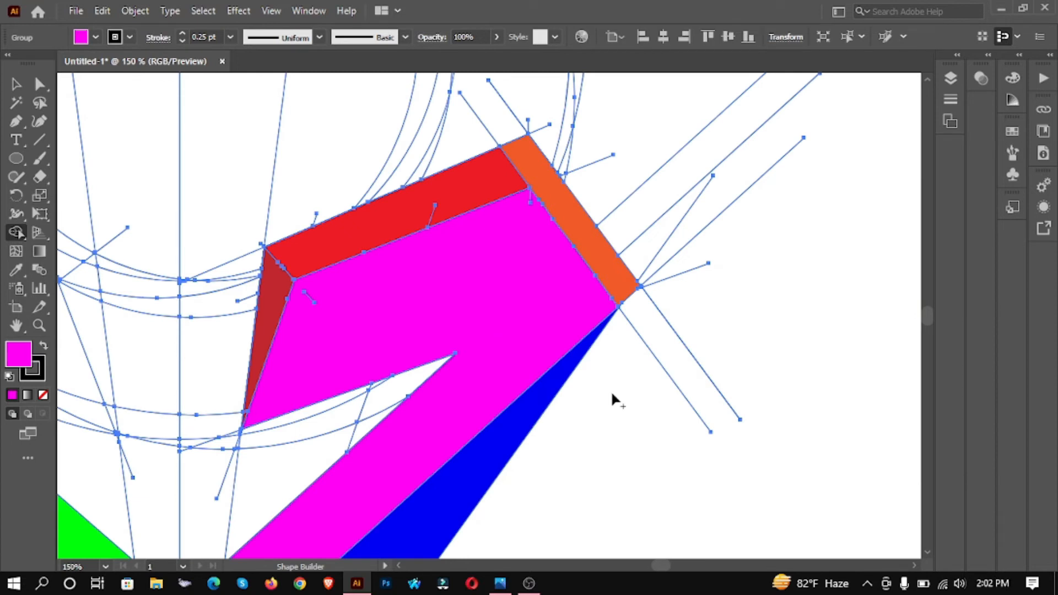
{"action": "left_click", "coordinate": [283, 258], "text": "ctrl+alt"}
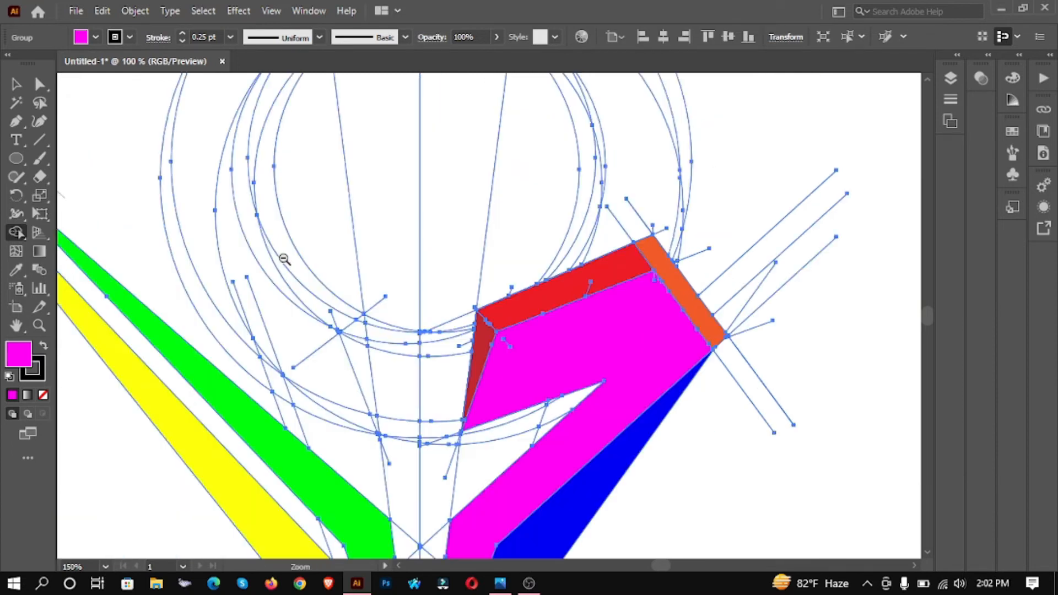
{"action": "left_click", "coordinate": [283, 258], "text": "ctrl+alt"}
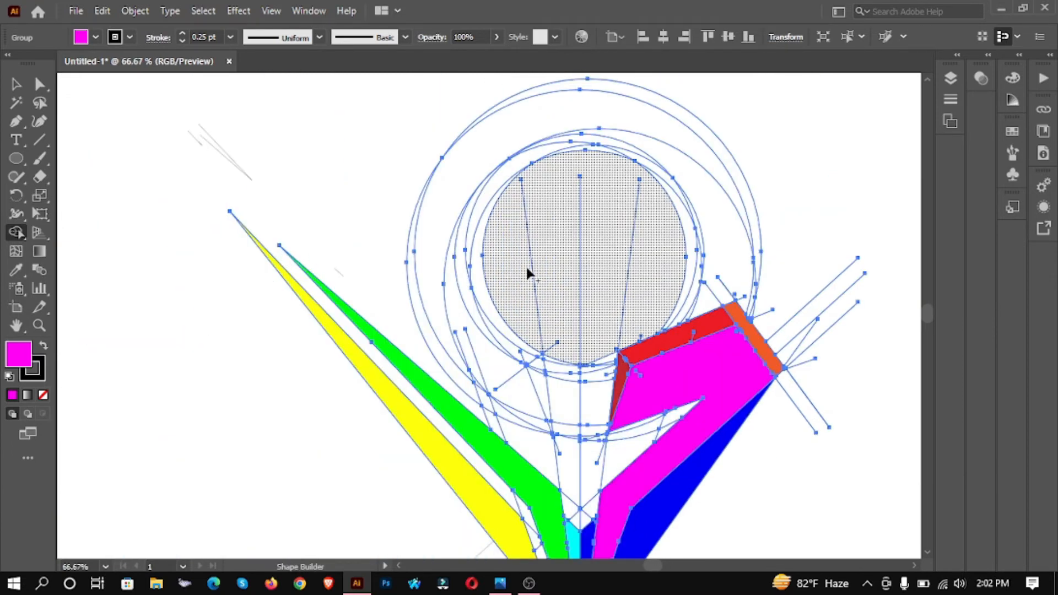
Turn the large crescent between the circles into a magenta shape and the thin outer crescent into a green one.
{"action": "left_click", "coordinate": [559, 110]}
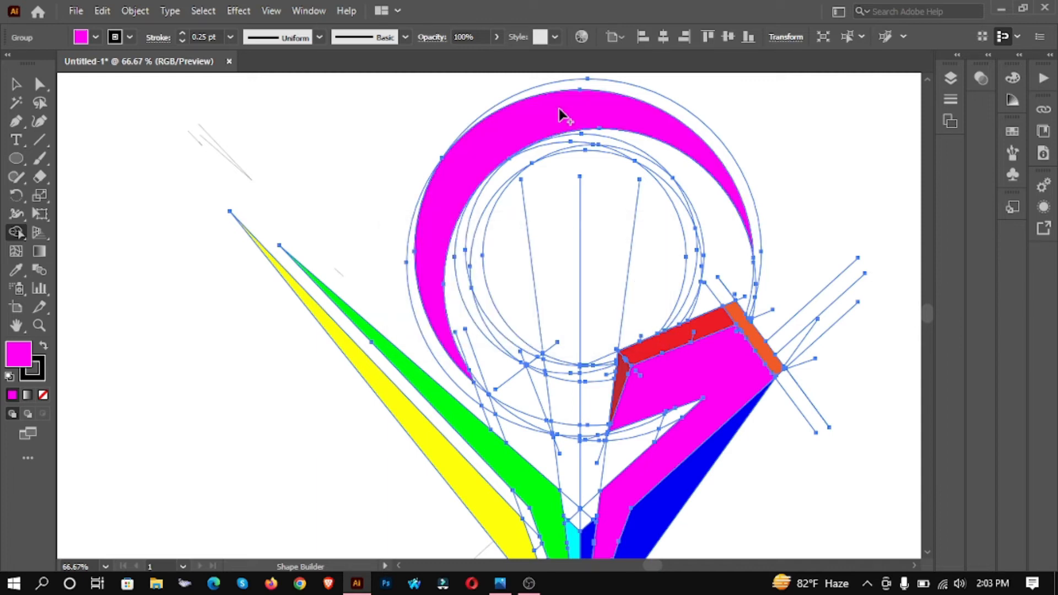
{"action": "mouse_move", "coordinate": [486, 111]}
{"action": "left_mouse_down"}
{"action": "mouse_move", "coordinate": [417, 296]}
{"action": "mouse_move", "coordinate": [418, 282]}
{"action": "left_mouse_up"}
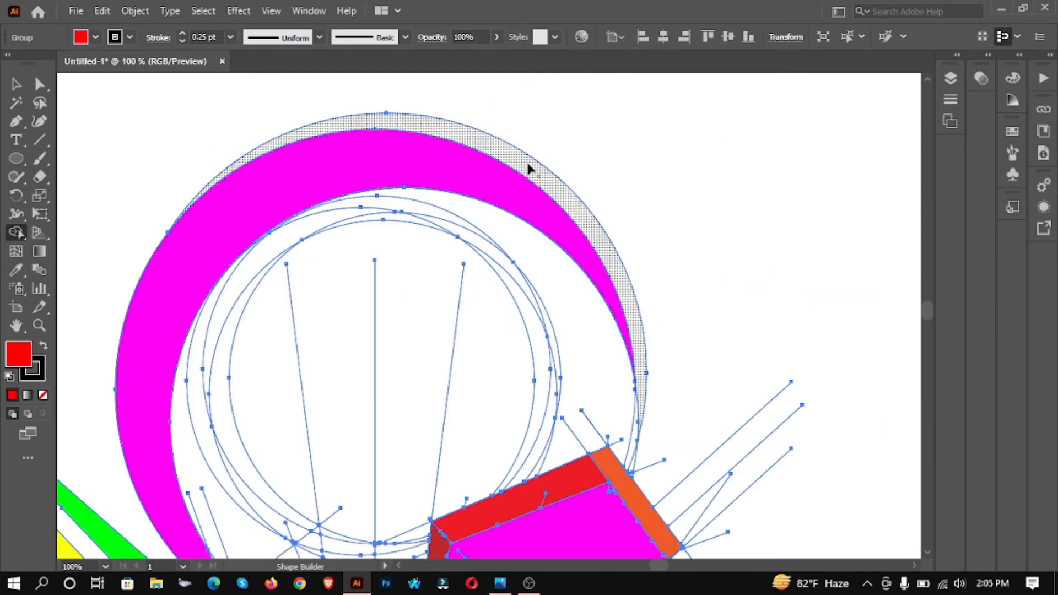
{"action": "left_click", "coordinate": [527, 168]}
{"action": "left_click_drag", "start_coordinate": [389, 318], "coordinate": [484, 212]}
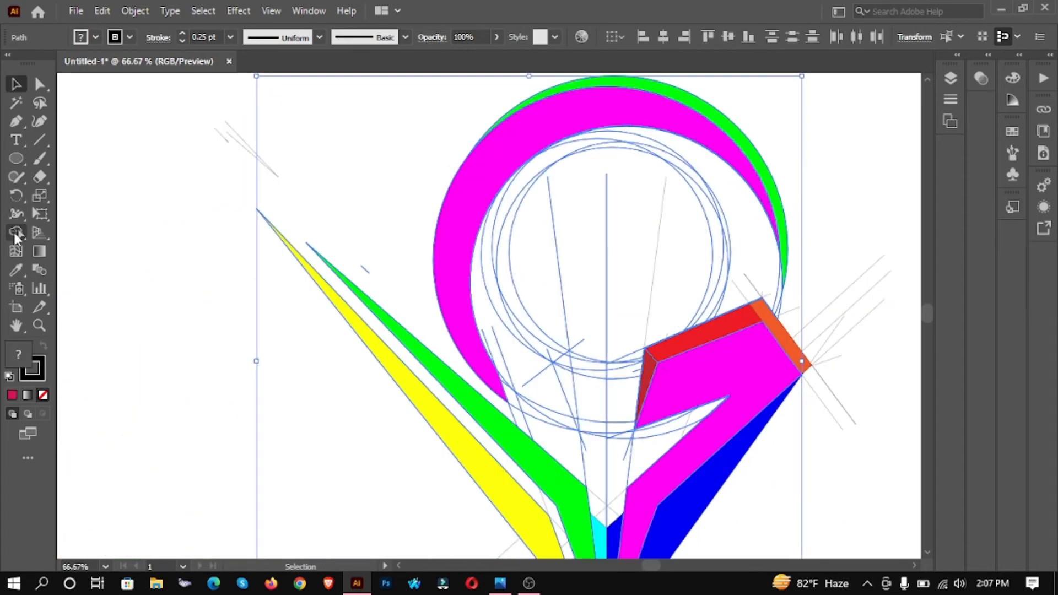
Merge the regions below the large crescent into its lower end with a magenta fill, up to the slanted cut line.
{"action": "key", "text": "ctrl+a"}
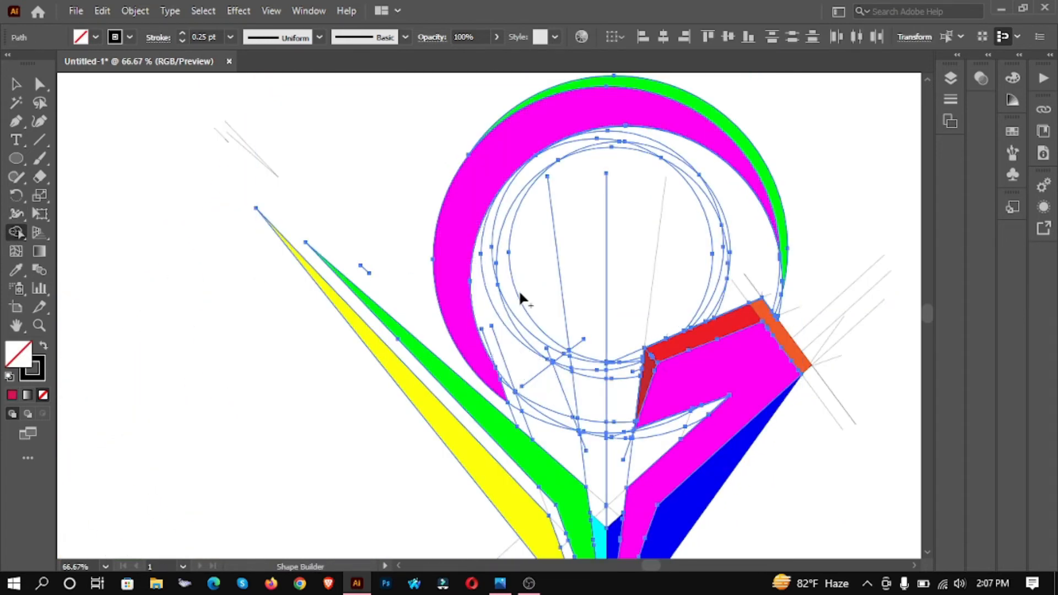
{"action": "scroll", "coordinate": [523, 291], "scroll_direction": "up", "scroll_amount": 2}
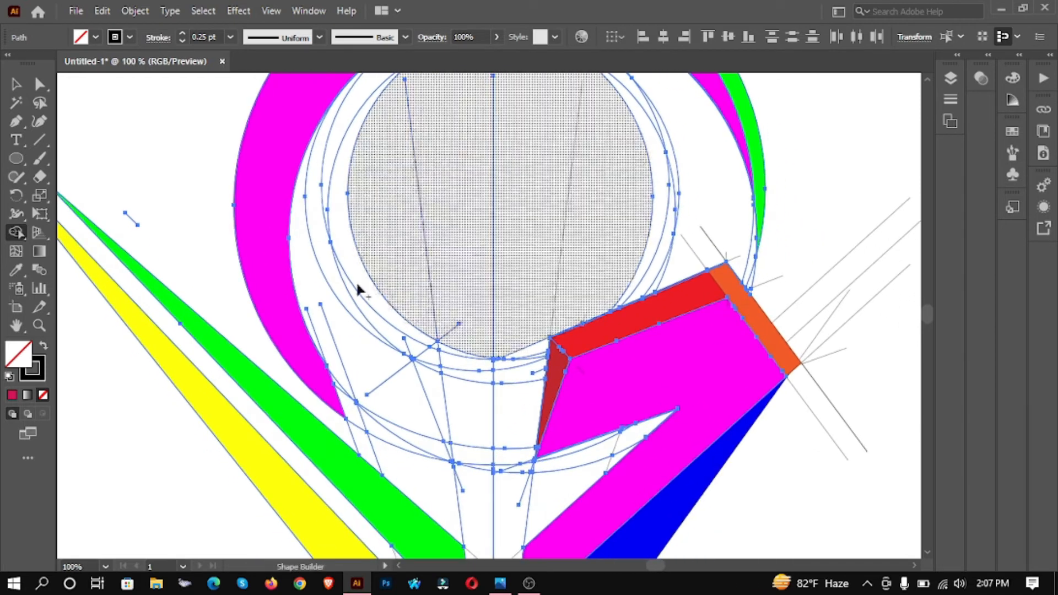
{"action": "left_click", "coordinate": [95, 37]}
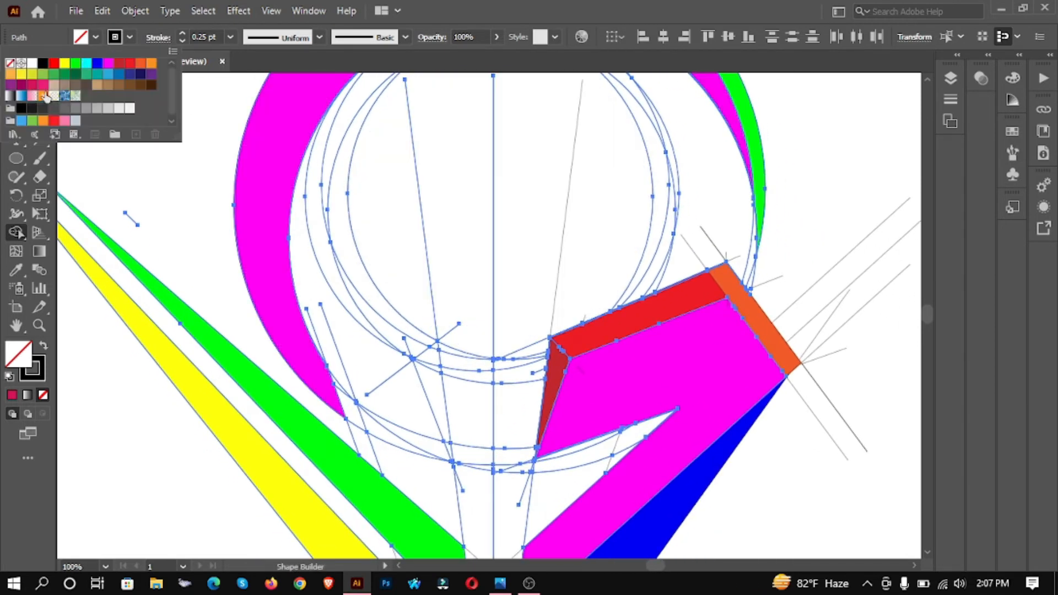
{"action": "left_click", "coordinate": [109, 70]}
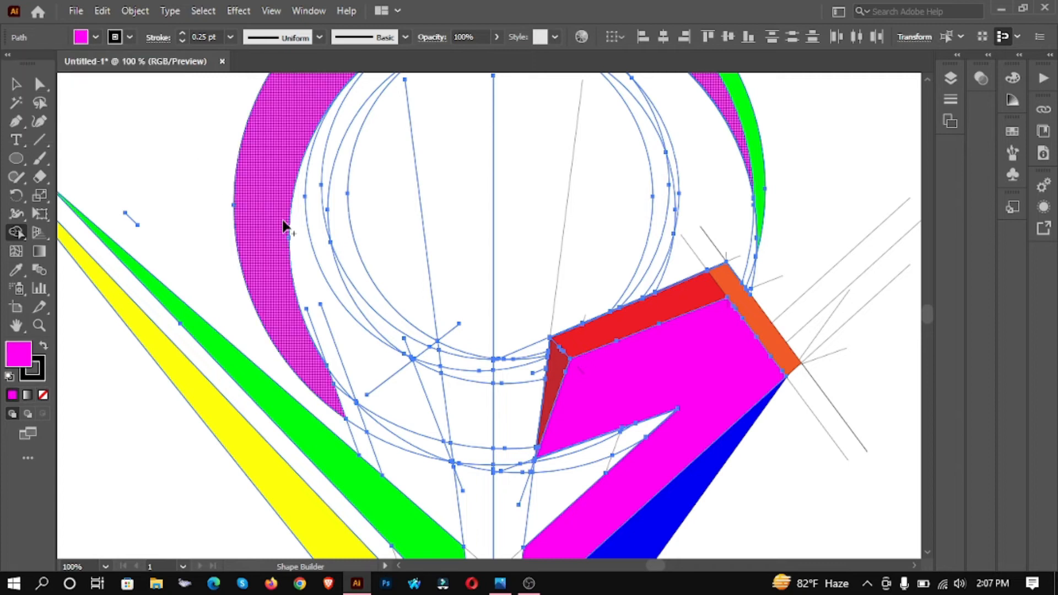
{"action": "left_click", "coordinate": [339, 350]}
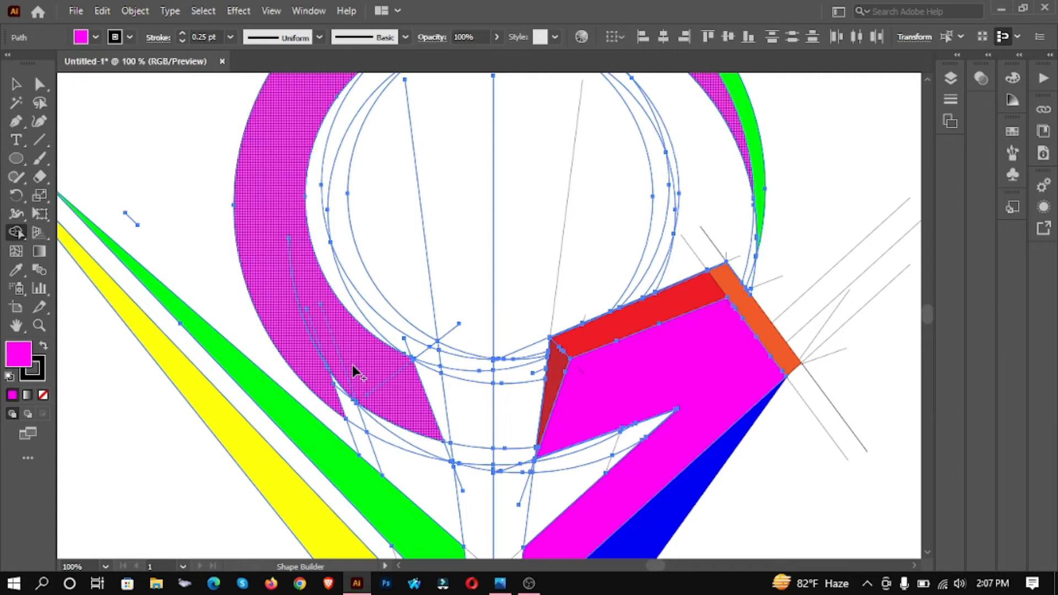
{"action": "scroll", "coordinate": [368, 359], "scroll_direction": "up", "scroll_amount": 3}
{"action": "scroll", "coordinate": [368, 360], "scroll_direction": "down", "scroll_amount": 3}
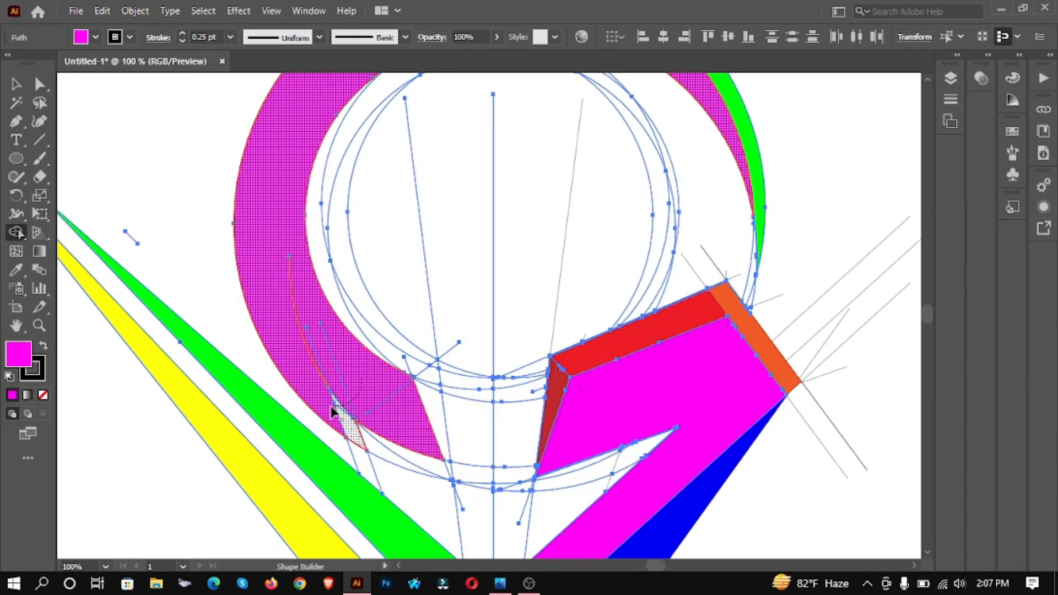
{"action": "left_click_drag", "start_coordinate": [309, 342], "coordinate": [309, 342]}
{"action": "mouse_move", "coordinate": [352, 416]}
{"action": "left_mouse_down"}
{"action": "mouse_move", "coordinate": [364, 440]}
{"action": "mouse_move", "coordinate": [432, 450]}
{"action": "left_mouse_up"}
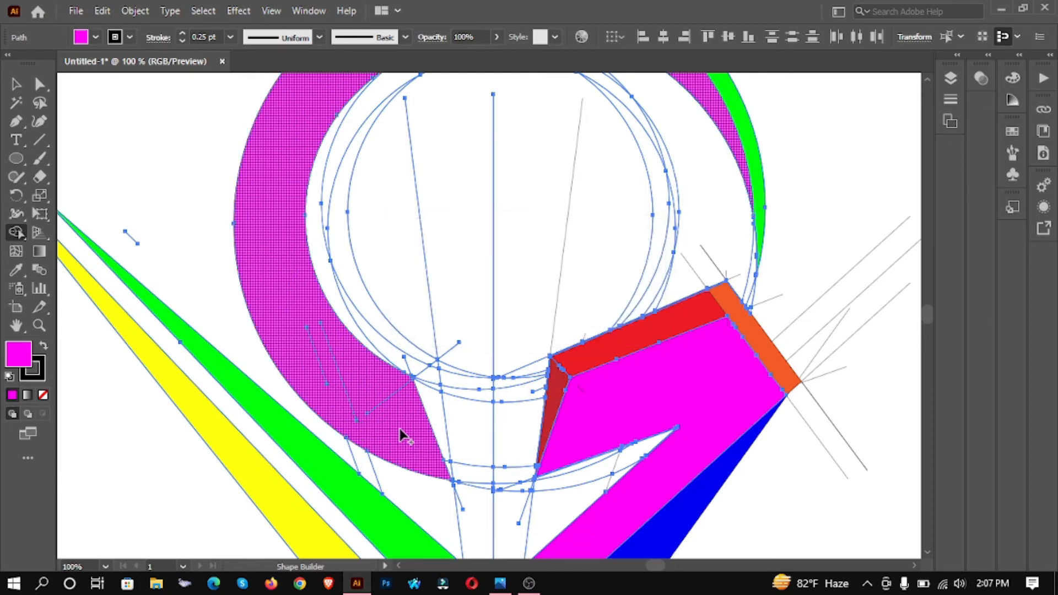
Merge the narrow wedge beside the cut end of the magenta crescent into one cyan shape, down to its tip.
{"action": "left_click", "coordinate": [95, 37]}
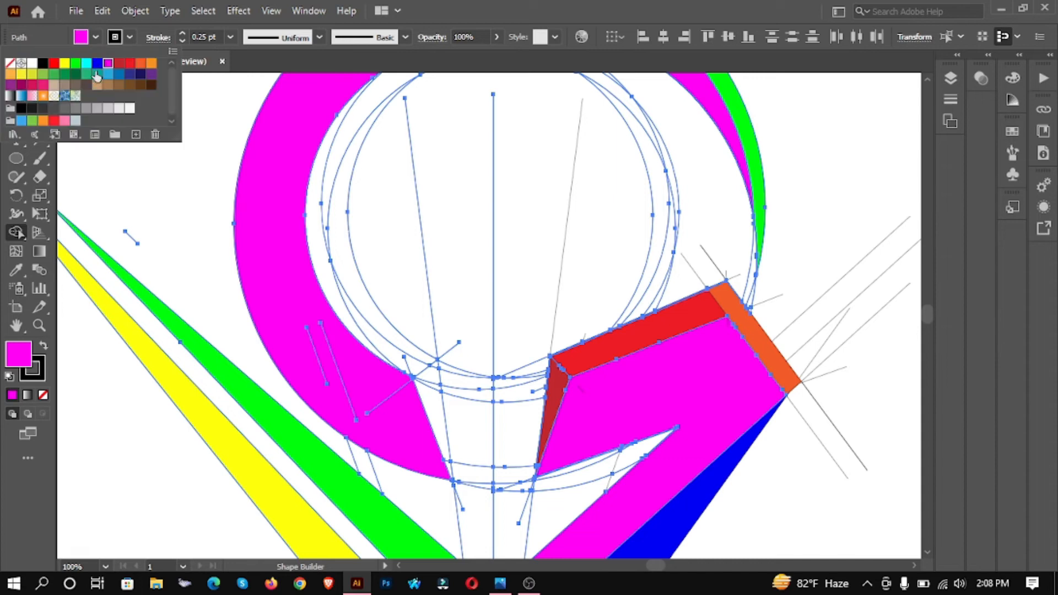
{"action": "left_click", "coordinate": [87, 63]}
{"action": "left_click", "coordinate": [431, 393]}
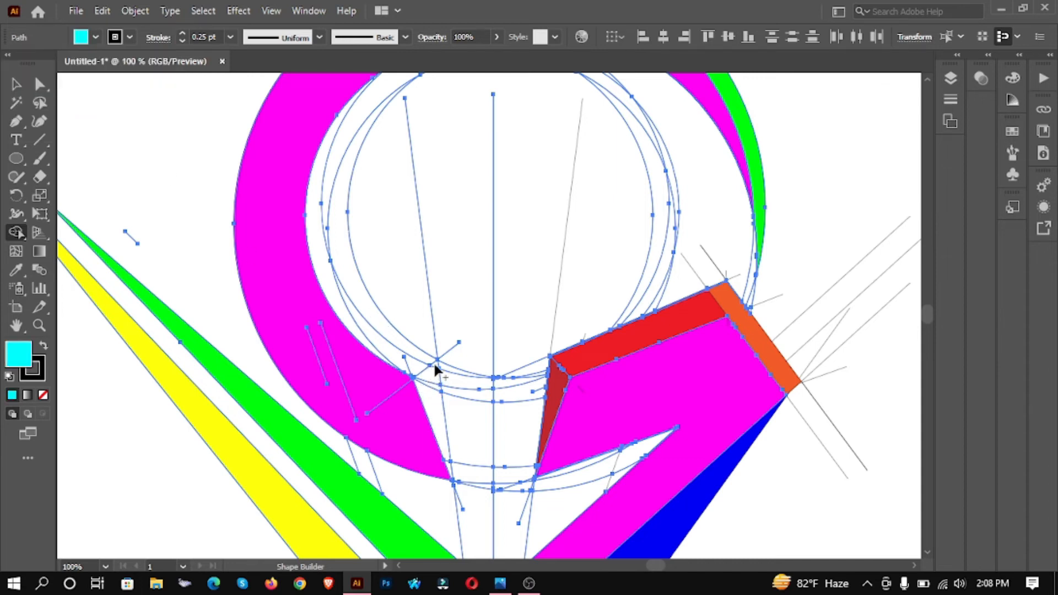
{"action": "left_click", "coordinate": [434, 408]}
{"action": "triple_click", "coordinate": [440, 421]}
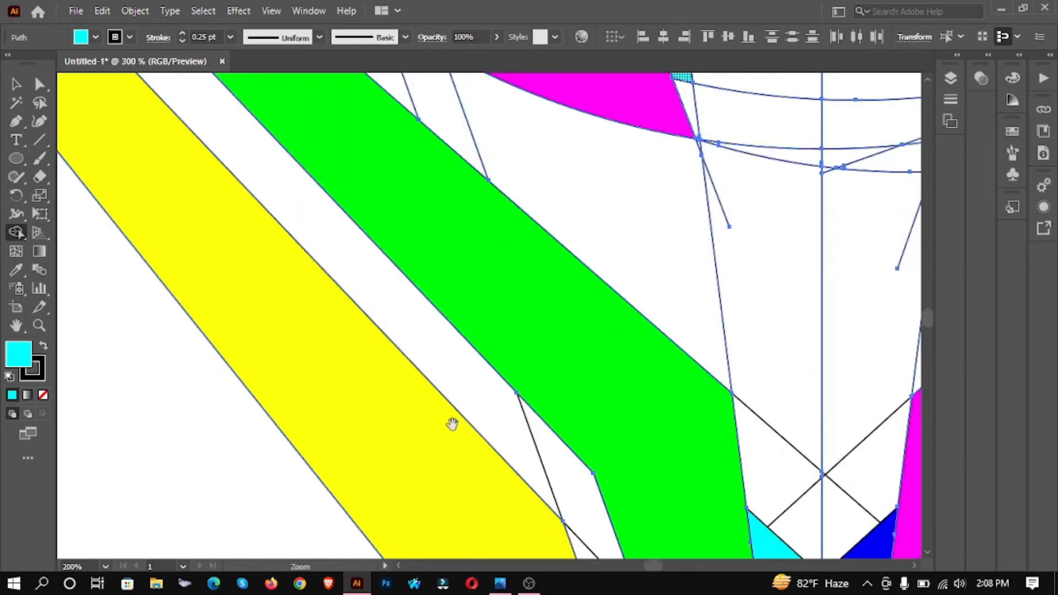
{"action": "left_click_drag", "start_coordinate": [609, 348], "coordinate": [356, 429]}
{"action": "left_click_drag", "start_coordinate": [427, 152], "coordinate": [433, 172]}
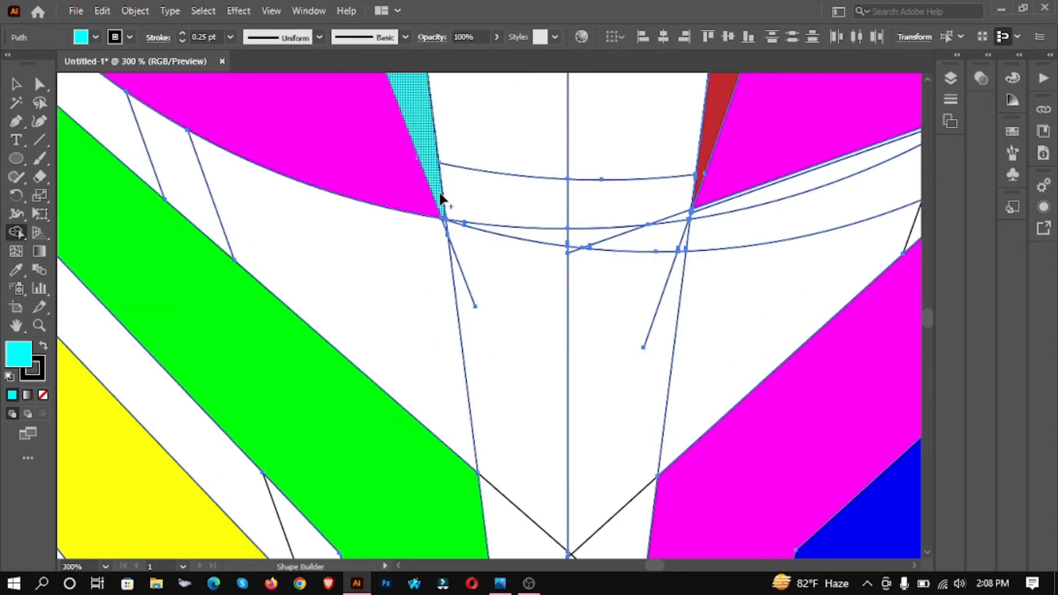
Merge the curved strips between the magenta crescent and the innermost circle into one cyan band.
{"action": "scroll", "coordinate": [474, 255], "scroll_direction": "up", "scroll_amount": 10}
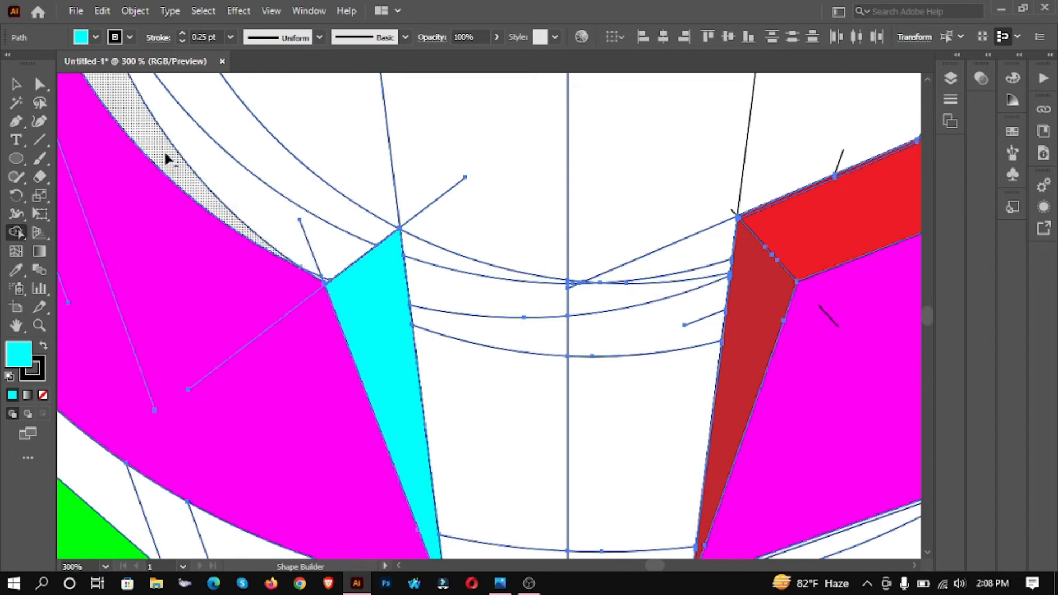
{"action": "mouse_move", "coordinate": [141, 122]}
{"action": "left_mouse_down"}
{"action": "mouse_move", "coordinate": [184, 141]}
{"action": "mouse_move", "coordinate": [210, 127]}
{"action": "mouse_move", "coordinate": [210, 147]}
{"action": "left_mouse_up"}
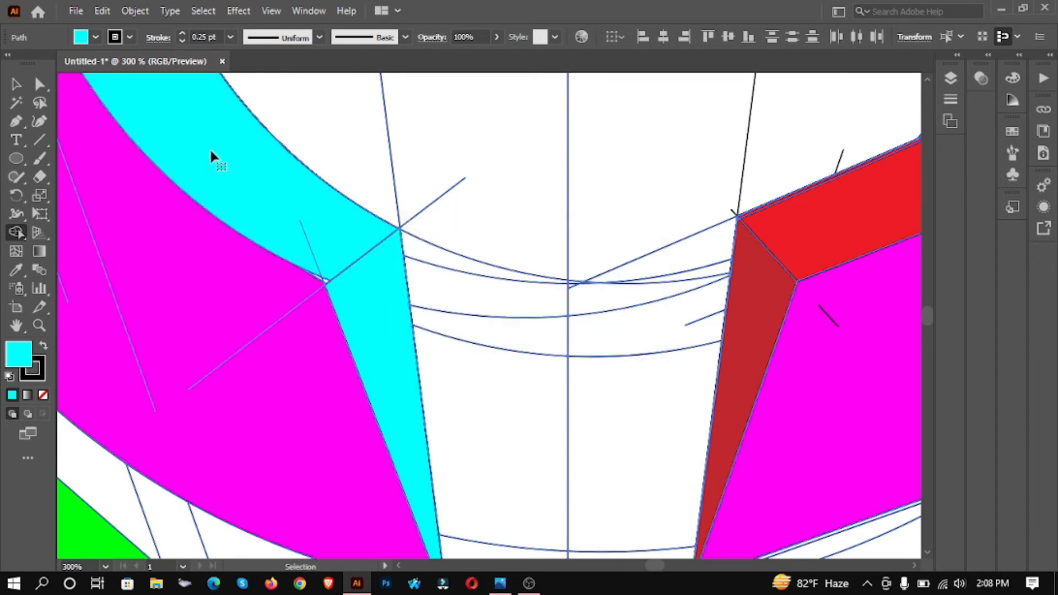
{"action": "left_click", "coordinate": [255, 182], "text": "ctrl+alt"}
{"action": "left_click", "coordinate": [255, 182], "text": "ctrl+alt"}
{"action": "left_click", "coordinate": [255, 182], "text": "ctrl+alt"}
{"action": "left_click_drag", "start_coordinate": [722, 409], "coordinate": [327, 182]}
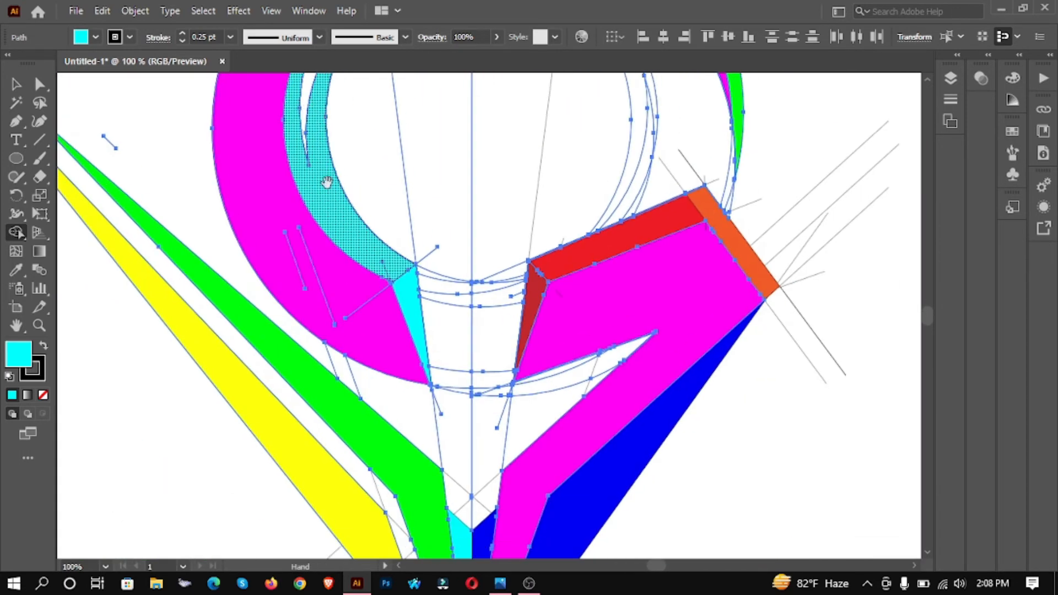
Merge the tiny leftover pieces at the corner where the cyan band meets the wedge into the band.
{"action": "left_click", "coordinate": [404, 249], "text": "ctrl"}
{"action": "left_click", "coordinate": [404, 250], "text": "ctrl"}
{"action": "left_click_drag", "start_coordinate": [533, 421], "coordinate": [307, 228]}
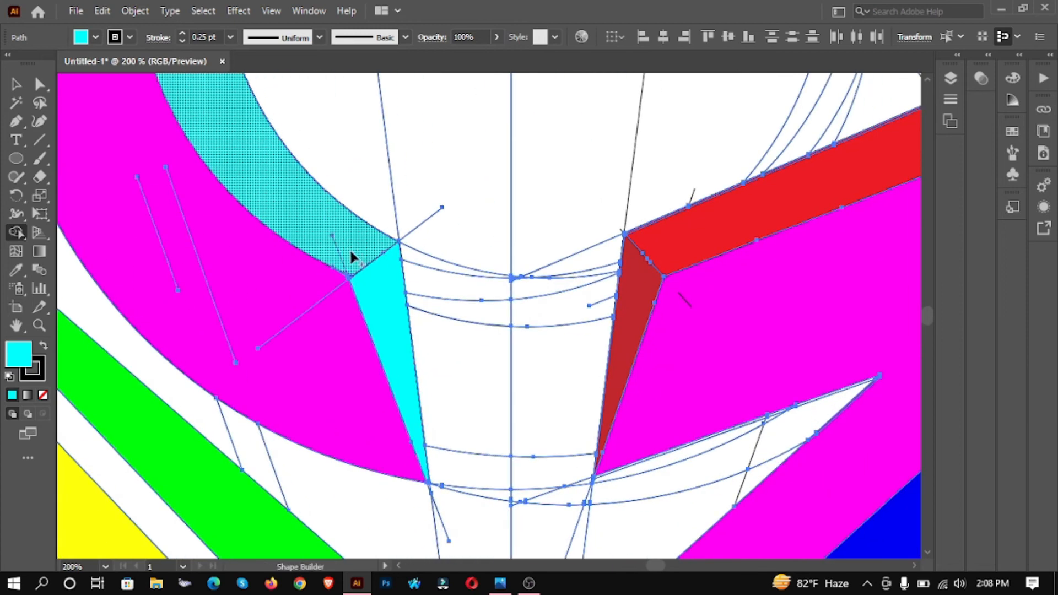
{"action": "mouse_move", "coordinate": [349, 278]}
{"action": "left_mouse_down"}
{"action": "mouse_move", "coordinate": [370, 249]}
{"action": "mouse_move", "coordinate": [354, 229]}
{"action": "mouse_move", "coordinate": [324, 228]}
{"action": "left_mouse_up"}
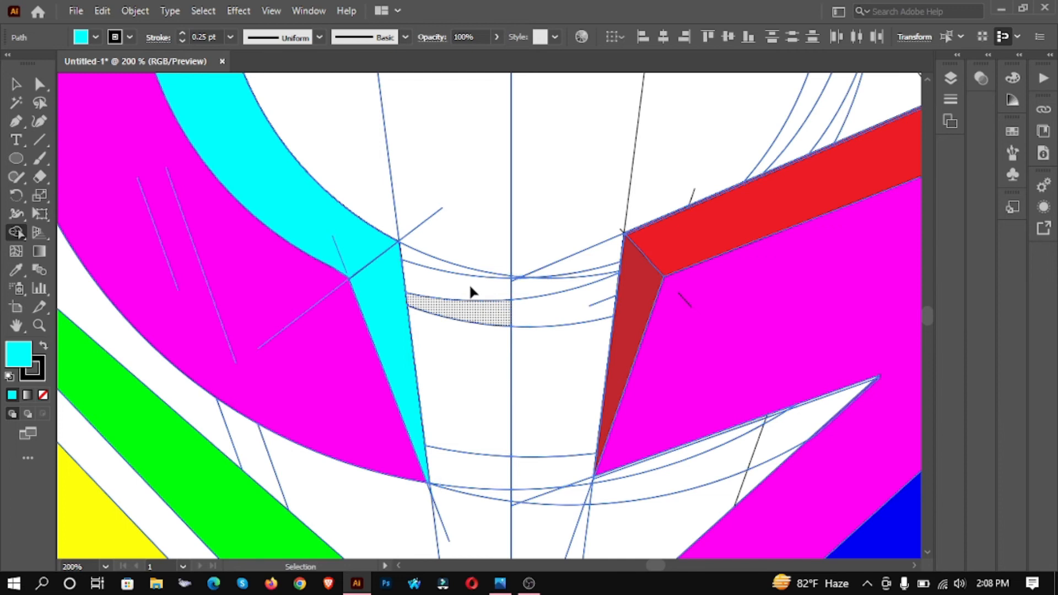
{"action": "left_click", "coordinate": [470, 283], "text": "ctrl"}
{"action": "left_click", "coordinate": [470, 283], "text": "ctrl"}
{"action": "left_click_drag", "start_coordinate": [252, 354], "coordinate": [437, 268]}
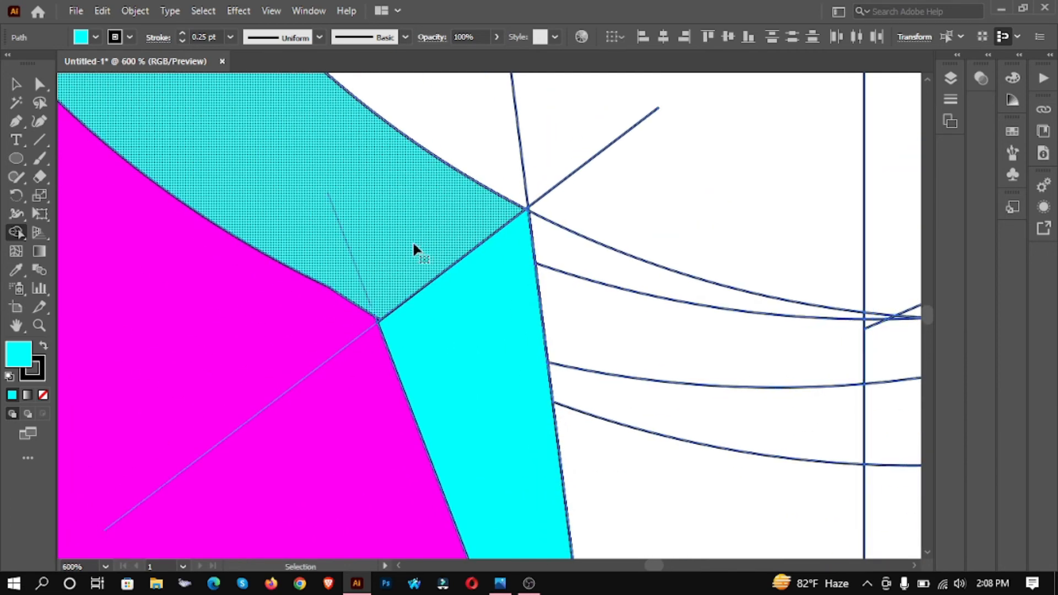
{"action": "left_click", "coordinate": [391, 284], "text": "ctrl+alt"}
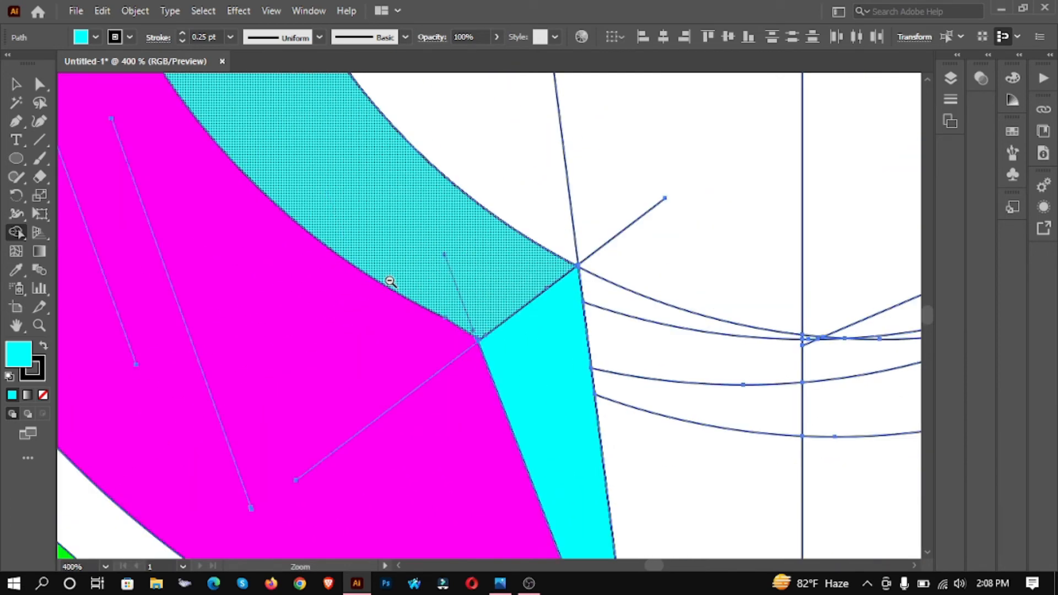
{"action": "left_click", "coordinate": [390, 283], "text": "ctrl+alt"}
{"action": "left_click", "coordinate": [521, 333], "text": "ctrl"}
{"action": "left_click", "coordinate": [520, 334], "text": "ctrl"}
{"action": "left_click", "coordinate": [515, 333], "text": "ctrl"}
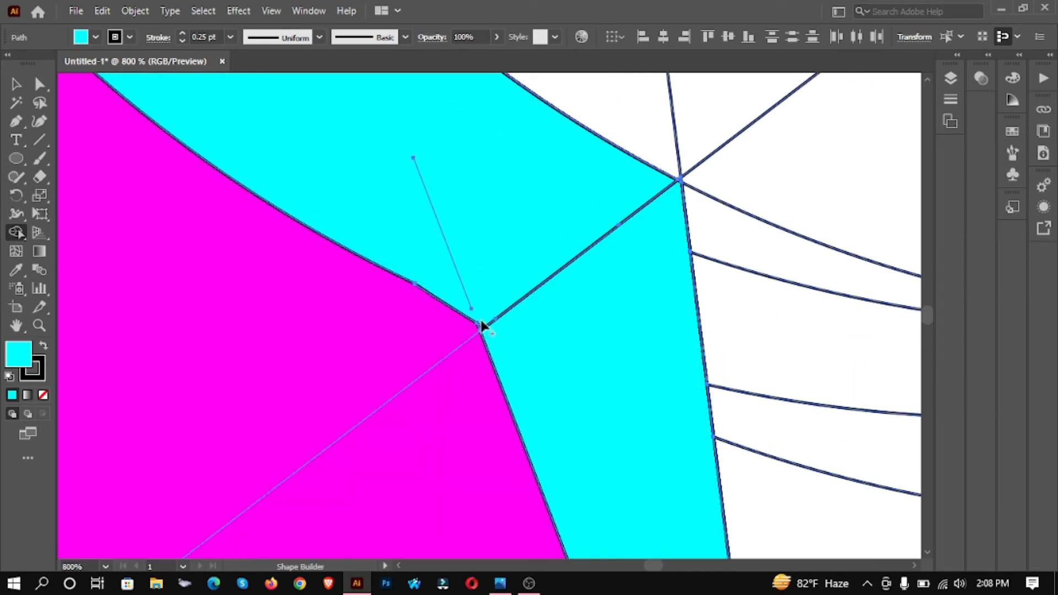
{"action": "left_click", "coordinate": [480, 330]}
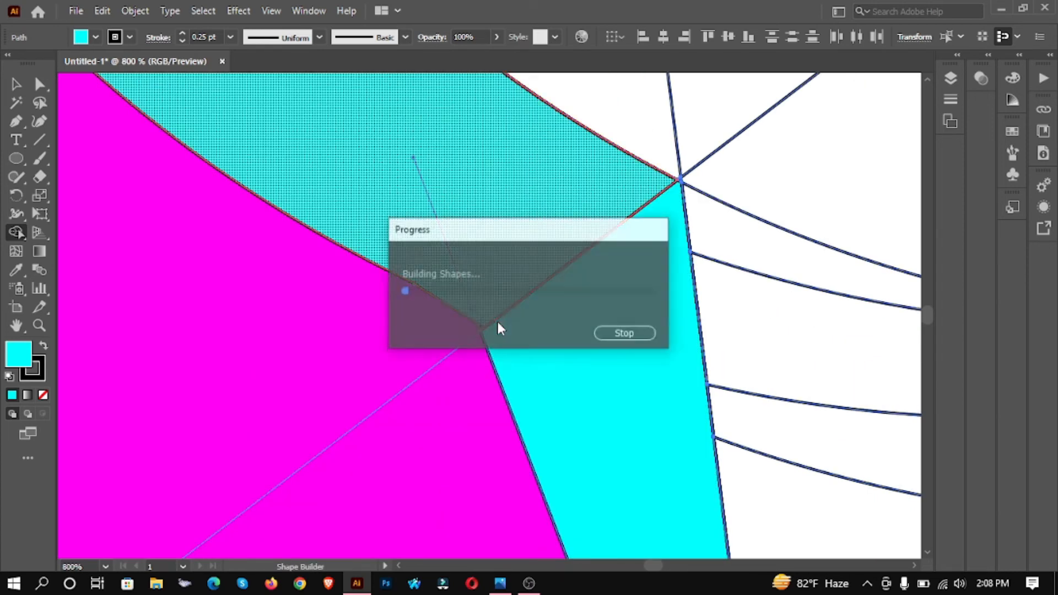
Recolor the inner curved band dark green so that it differs from the cyan wedge.
{"action": "left_click", "coordinate": [479, 308], "text": "ctrl+alt"}
{"action": "left_click", "coordinate": [480, 308], "text": "ctrl+alt"}
{"action": "left_click", "coordinate": [479, 308], "text": "ctrl+alt"}
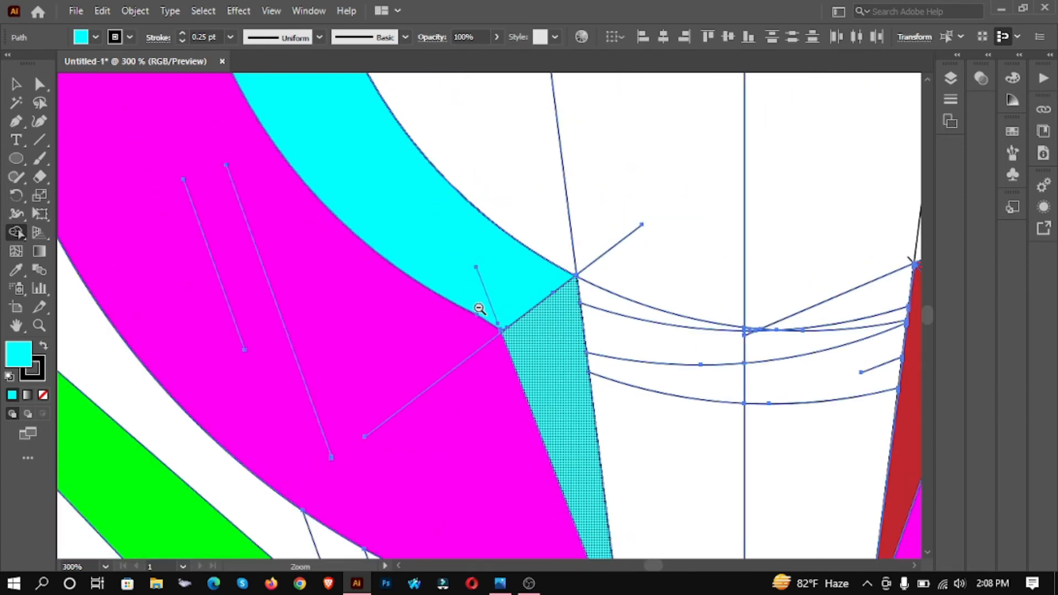
{"action": "left_click", "coordinate": [479, 308], "text": "ctrl+alt"}
{"action": "left_click", "coordinate": [479, 309], "text": "ctrl+alt"}
{"action": "left_click", "coordinate": [479, 308], "text": "ctrl+alt"}
{"action": "left_click", "coordinate": [479, 309], "text": "ctrl+alt"}
{"action": "left_click_drag", "start_coordinate": [496, 240], "coordinate": [437, 349]}
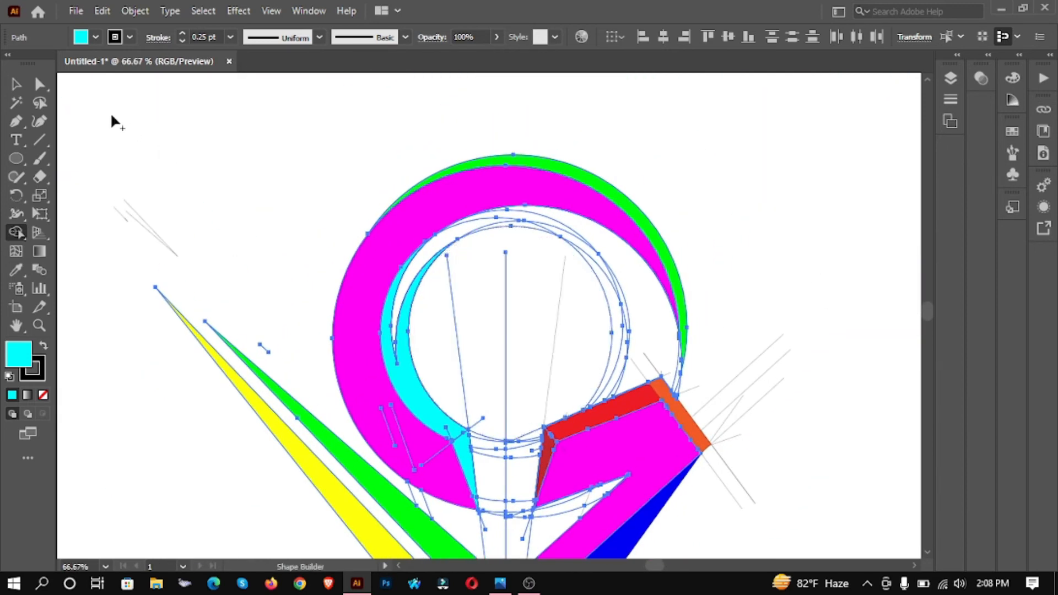
{"action": "left_click", "coordinate": [92, 38]}
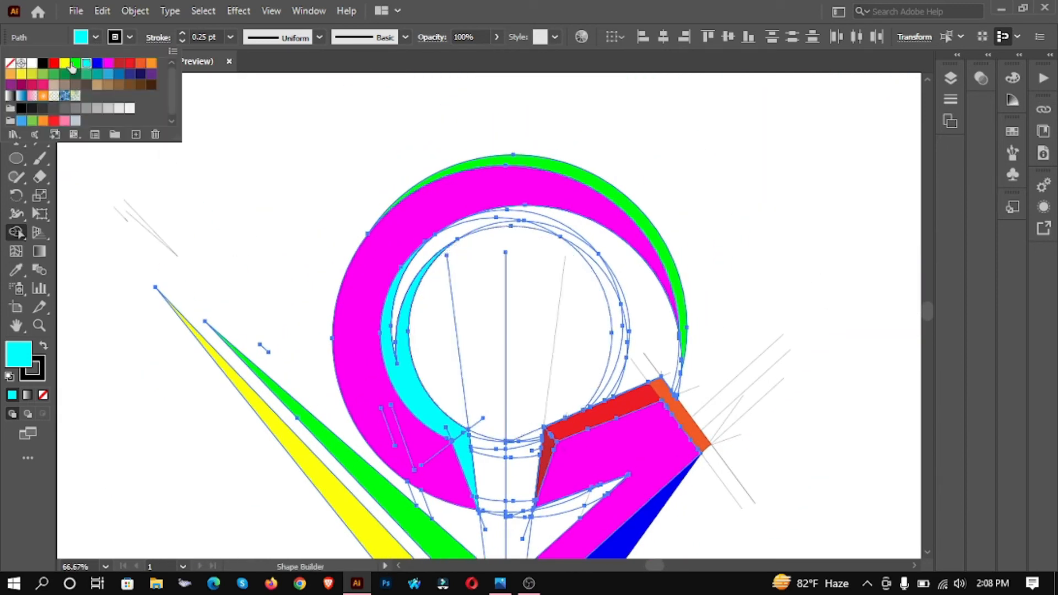
{"action": "left_click", "coordinate": [64, 74]}
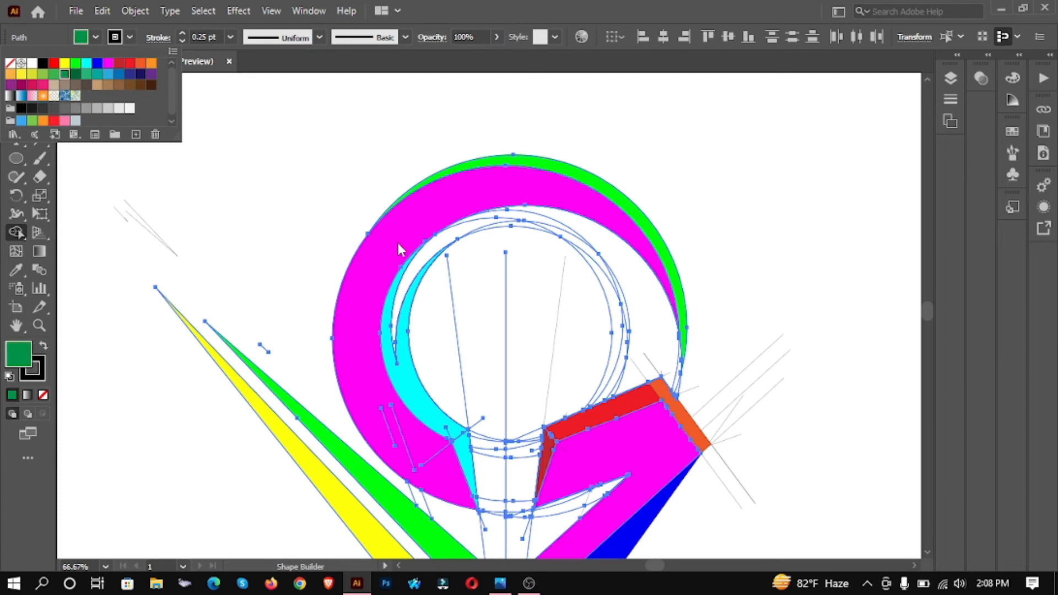
{"action": "left_click", "coordinate": [398, 376]}
{"action": "left_click", "coordinate": [398, 374]}
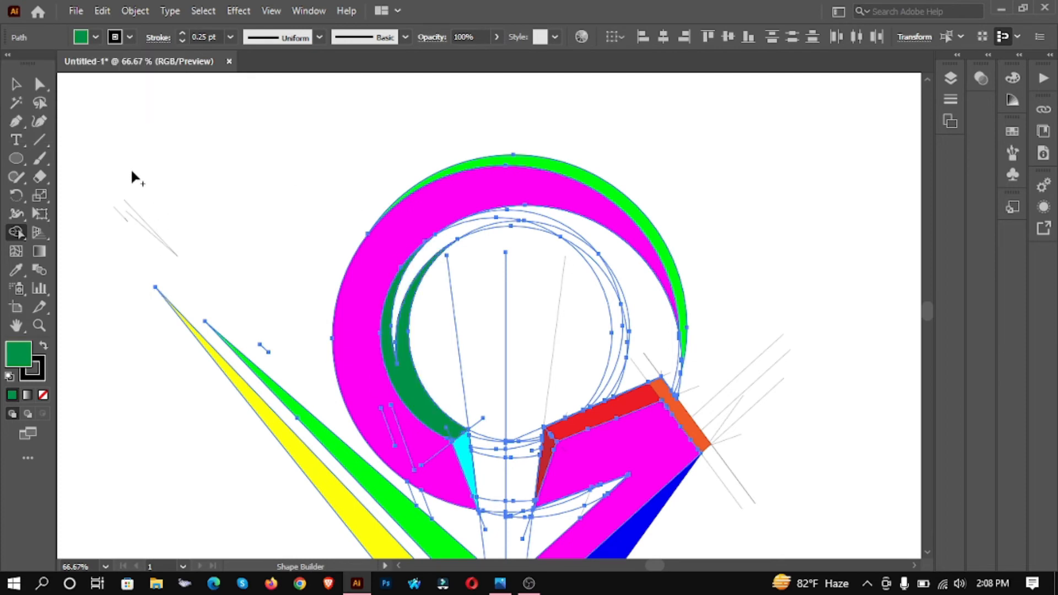
Select all the colored logo shapes and move them off the artboard, away from the construction lines.
{"action": "left_click", "coordinate": [551, 374], "text": "ctrl+alt"}
{"action": "left_click", "coordinate": [552, 374], "text": "ctrl+alt"}
{"action": "left_click", "coordinate": [20, 90]}
{"action": "left_click", "coordinate": [295, 198]}
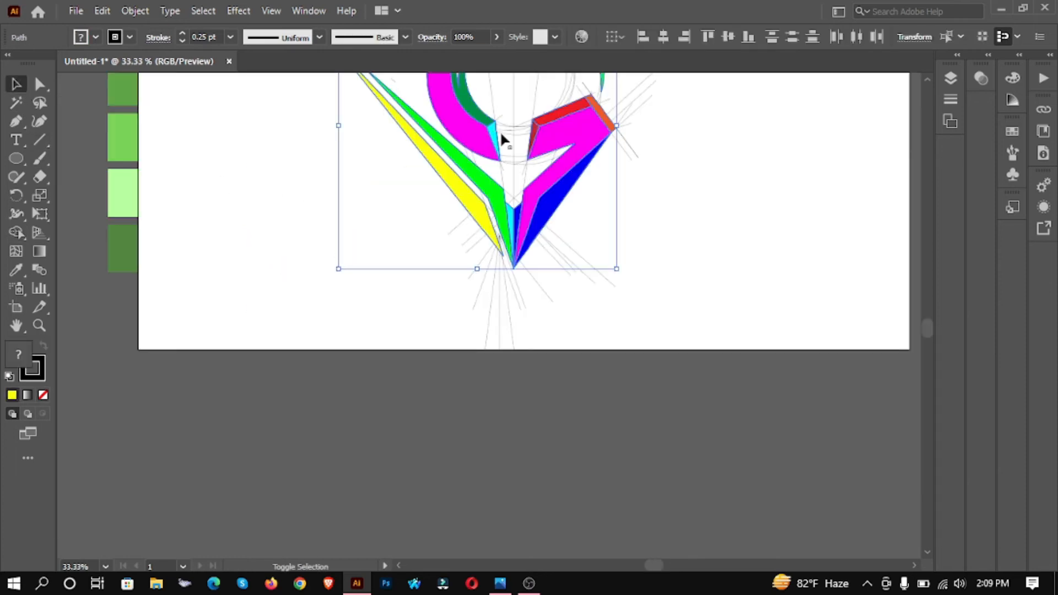
{"action": "left_click_drag", "start_coordinate": [571, 139], "coordinate": [882, 274]}
{"action": "left_click", "coordinate": [623, 286], "text": "ctrl+alt"}
{"action": "left_click", "coordinate": [622, 285], "text": "ctrl+alt"}
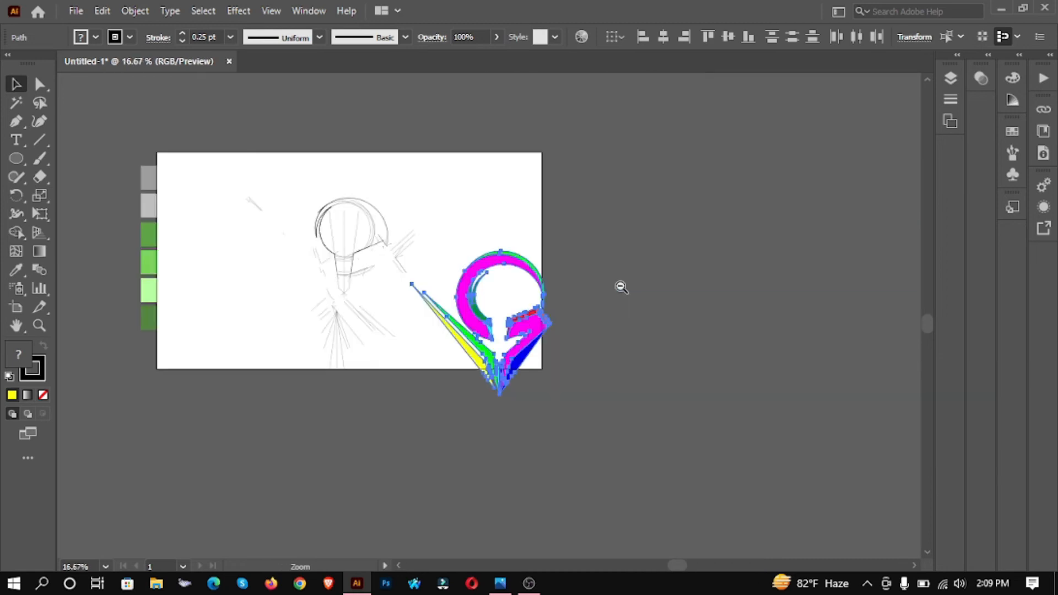
{"action": "mouse_move", "coordinate": [487, 295]}
{"action": "left_mouse_down"}
{"action": "mouse_move", "coordinate": [497, 334]}
{"action": "mouse_move", "coordinate": [635, 274]}
{"action": "left_mouse_up"}
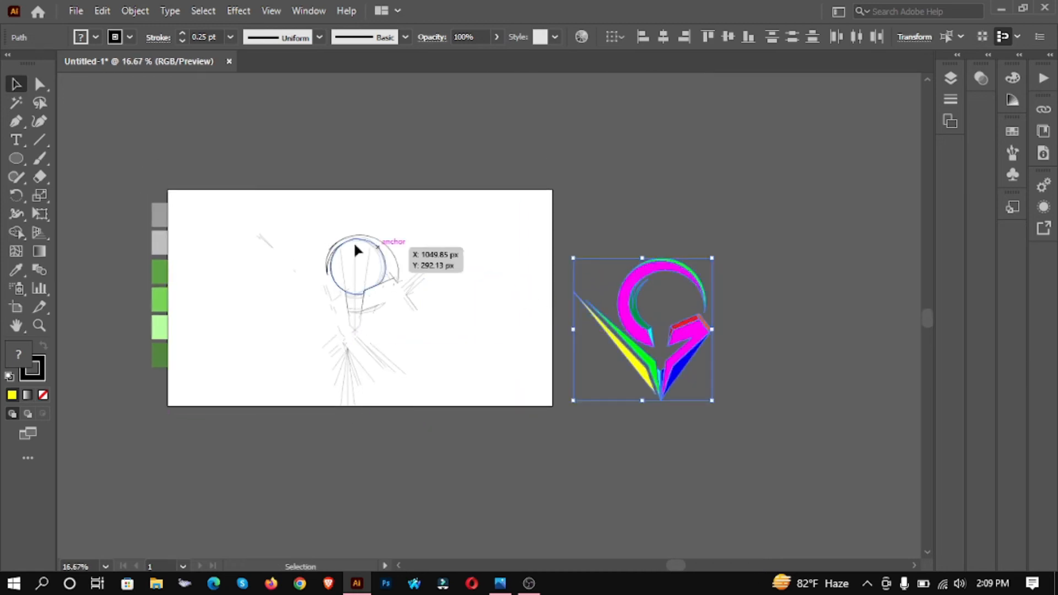
Delete the leftover construction lines from the artboard and move the colored logo back onto it.
{"action": "left_click_drag", "start_coordinate": [231, 206], "coordinate": [540, 437]}
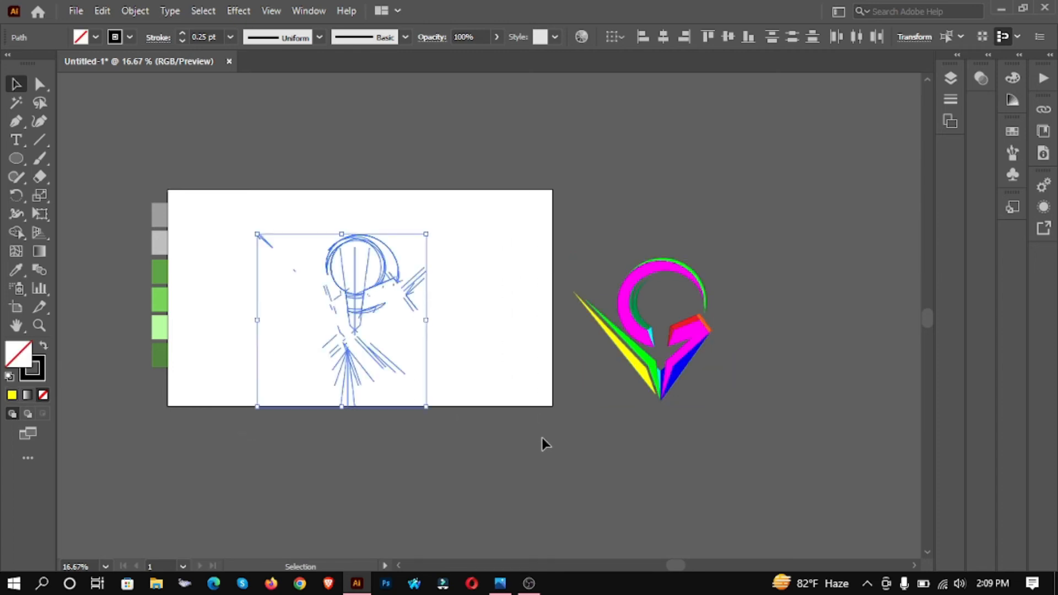
{"action": "key", "text": "Delete"}
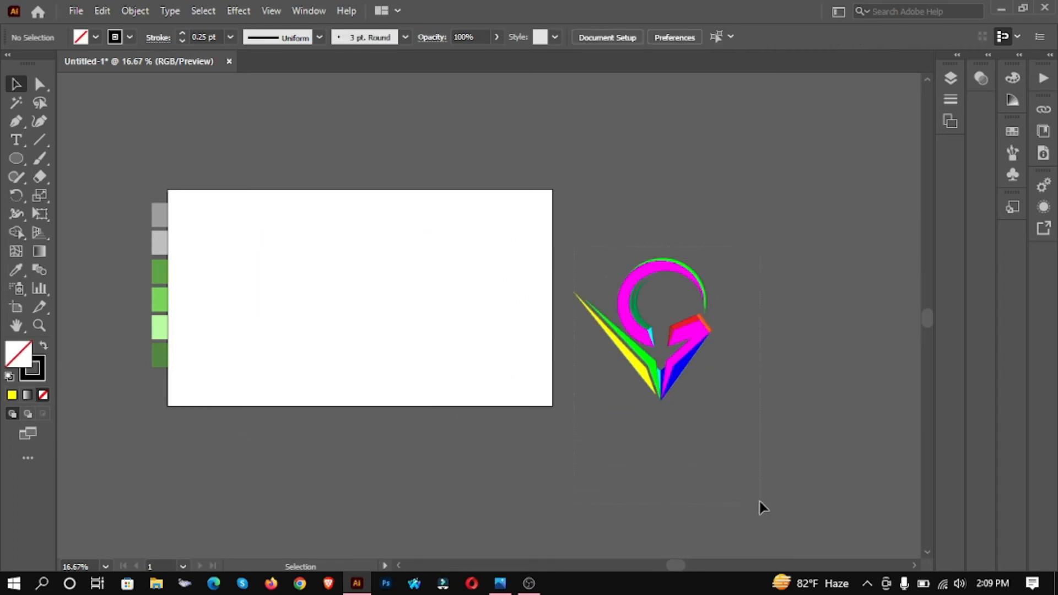
{"action": "left_click_drag", "start_coordinate": [760, 506], "coordinate": [759, 504]}
{"action": "left_click_drag", "start_coordinate": [695, 342], "coordinate": [725, 318]}
{"action": "scroll", "coordinate": [408, 309], "scroll_direction": "up", "scroll_amount": 2}
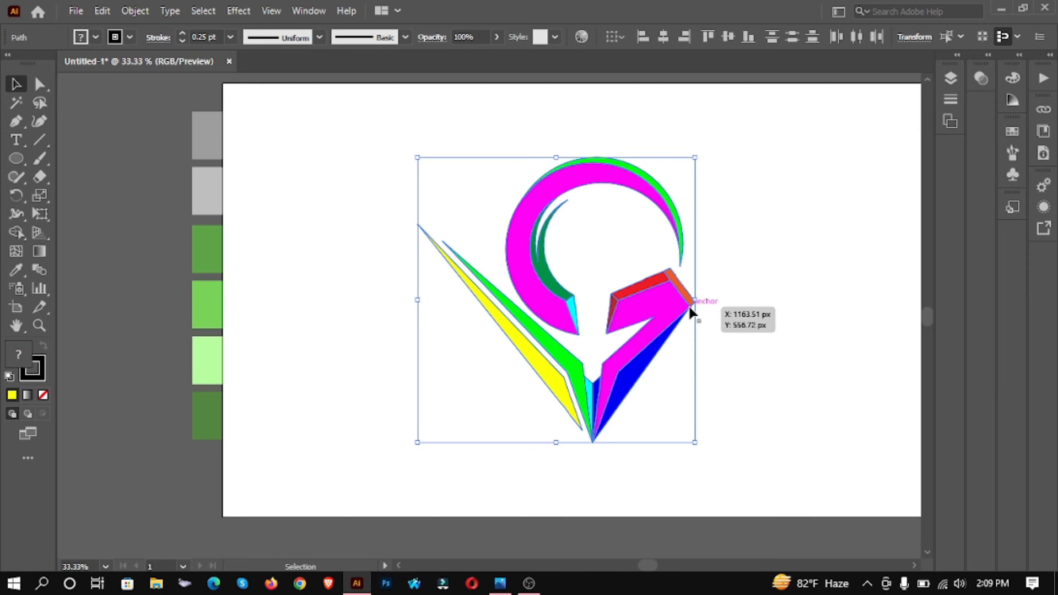
Recolor the thin outer green crescent light gray by sampling the light gray swatch beside the artboard.
{"action": "left_click", "coordinate": [762, 276]}
{"action": "left_click", "coordinate": [675, 194]}
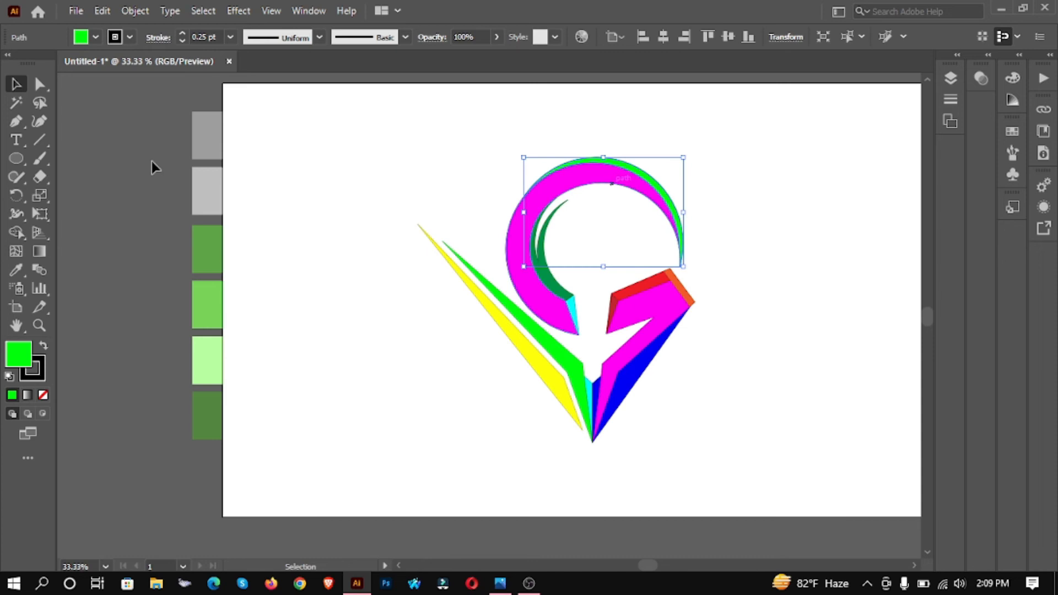
{"action": "left_click", "coordinate": [17, 269]}
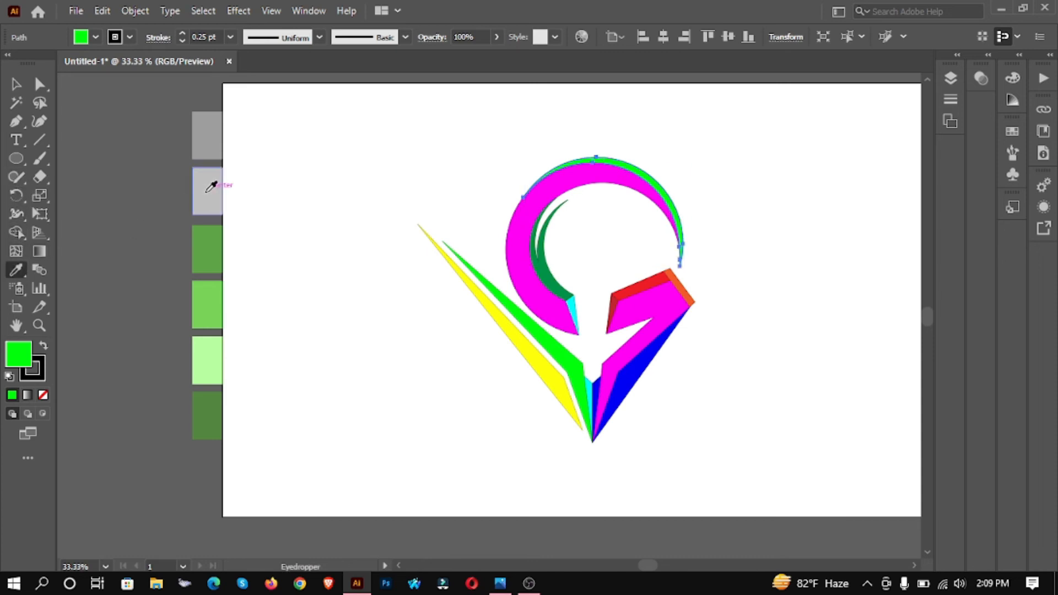
{"action": "left_click", "coordinate": [212, 181]}
{"action": "left_click", "coordinate": [14, 88]}
Recolor the magenta ring band with the darker gray sampled from the swatch beside the artboard.
{"action": "left_click", "coordinate": [523, 196]}
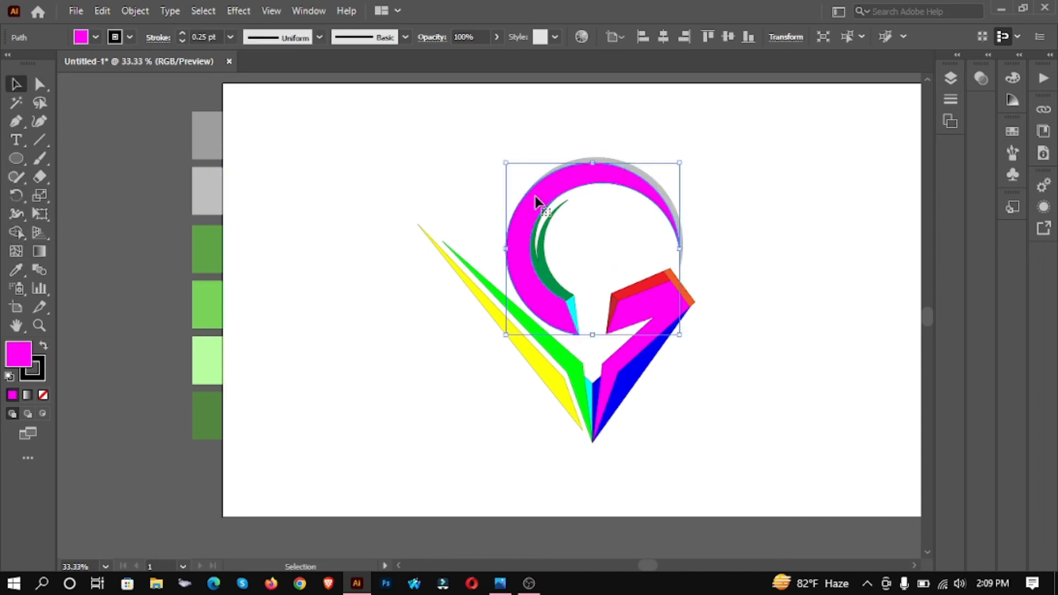
{"action": "left_click", "coordinate": [16, 270]}
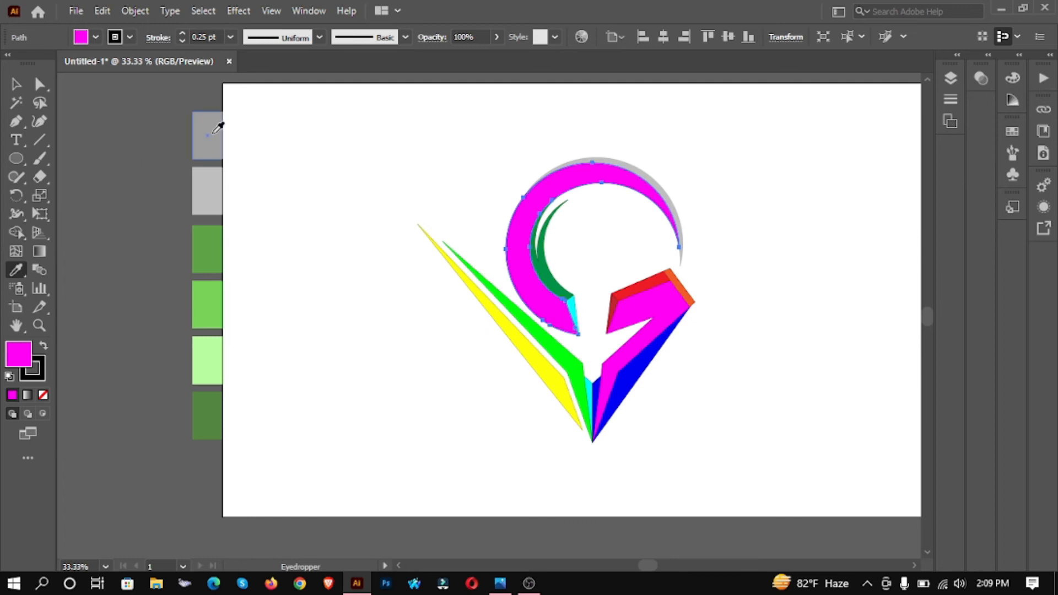
{"action": "left_click", "coordinate": [215, 130]}
{"action": "left_click", "coordinate": [21, 86]}
{"action": "left_click", "coordinate": [598, 246]}
Recolor the dark green inner curved band with the sampled light gray swatch.
{"action": "left_click", "coordinate": [540, 259]}
{"action": "left_click", "coordinate": [17, 270]}
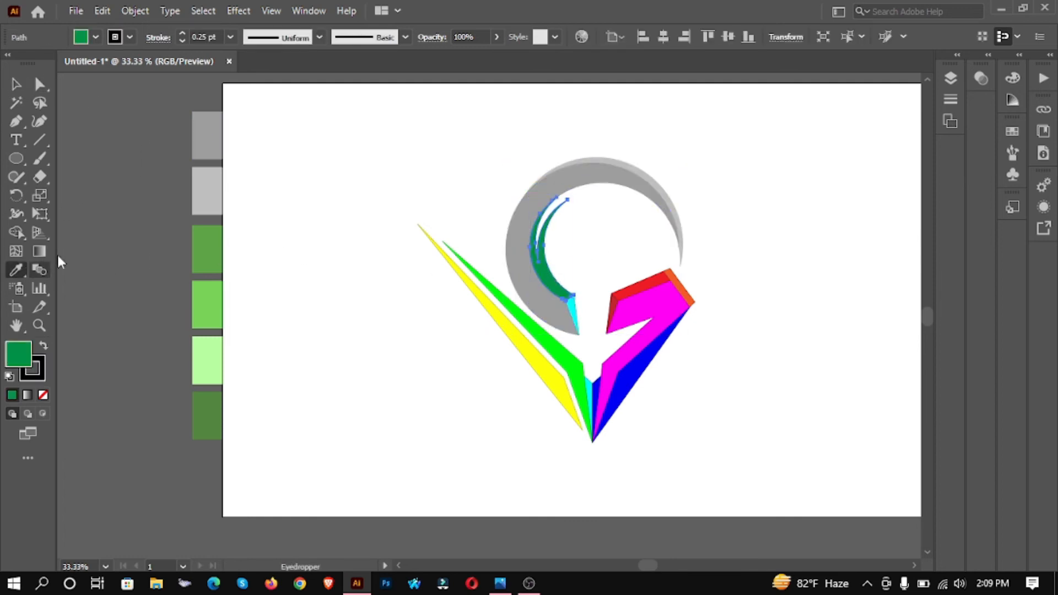
{"action": "left_click", "coordinate": [216, 175]}
{"action": "left_click", "coordinate": [19, 85]}
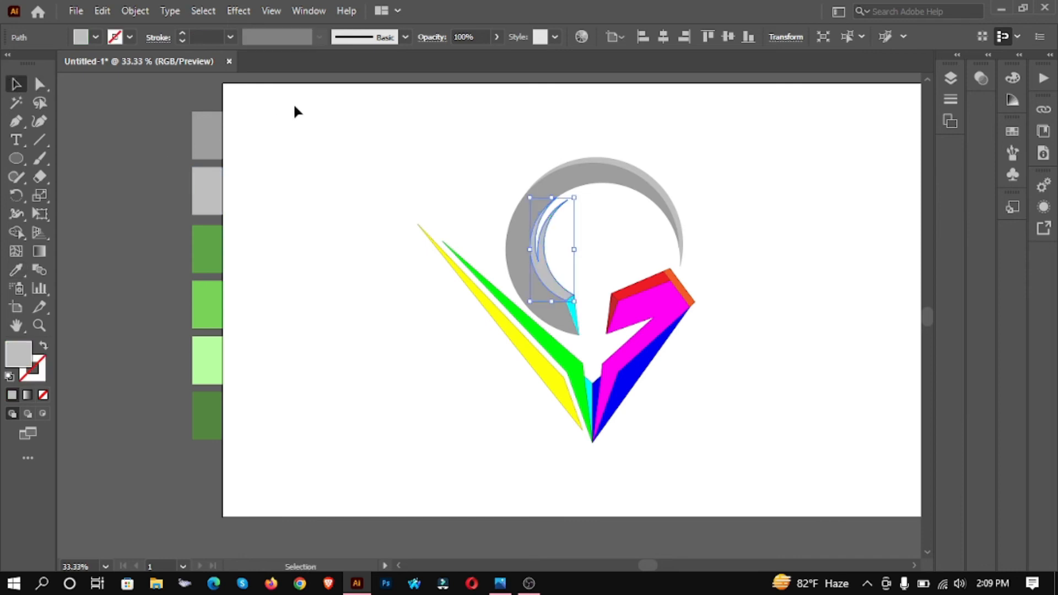
{"action": "left_click", "coordinate": [294, 104]}
Fill the cyan wedge at the ring's lower end with dark gray 636363, without an outline.
{"action": "left_click", "coordinate": [570, 298]}
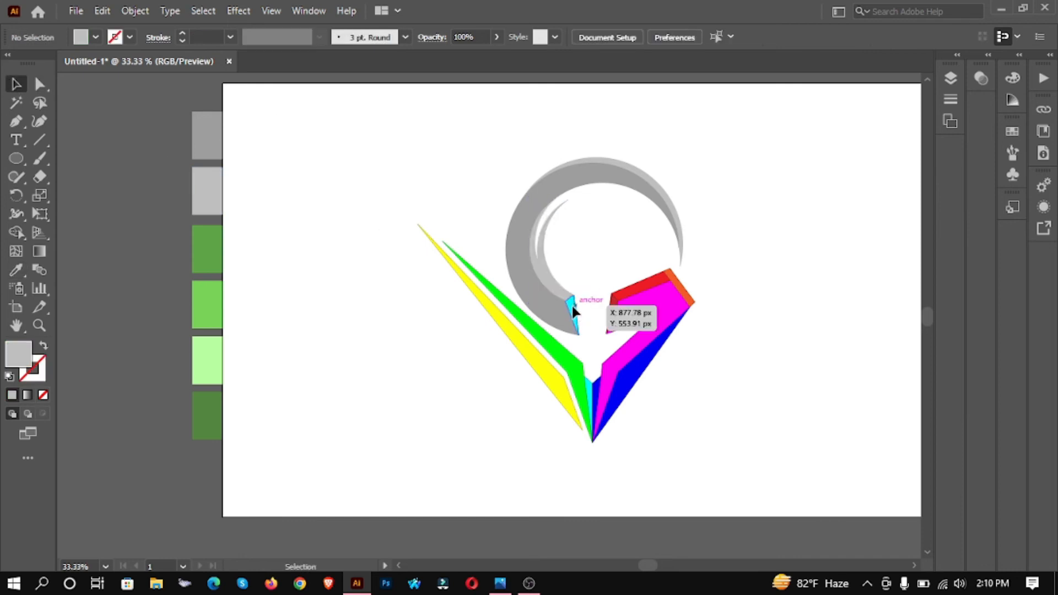
{"action": "left_click", "coordinate": [17, 269]}
{"action": "left_click", "coordinate": [208, 131]}
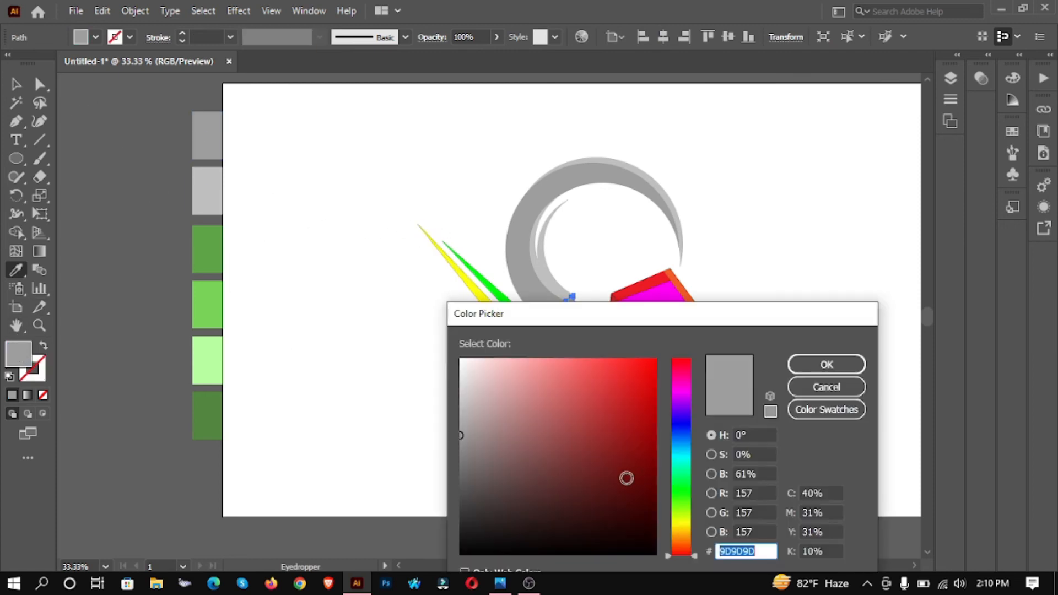
{"action": "left_click_drag", "start_coordinate": [459, 460], "coordinate": [460, 478]}
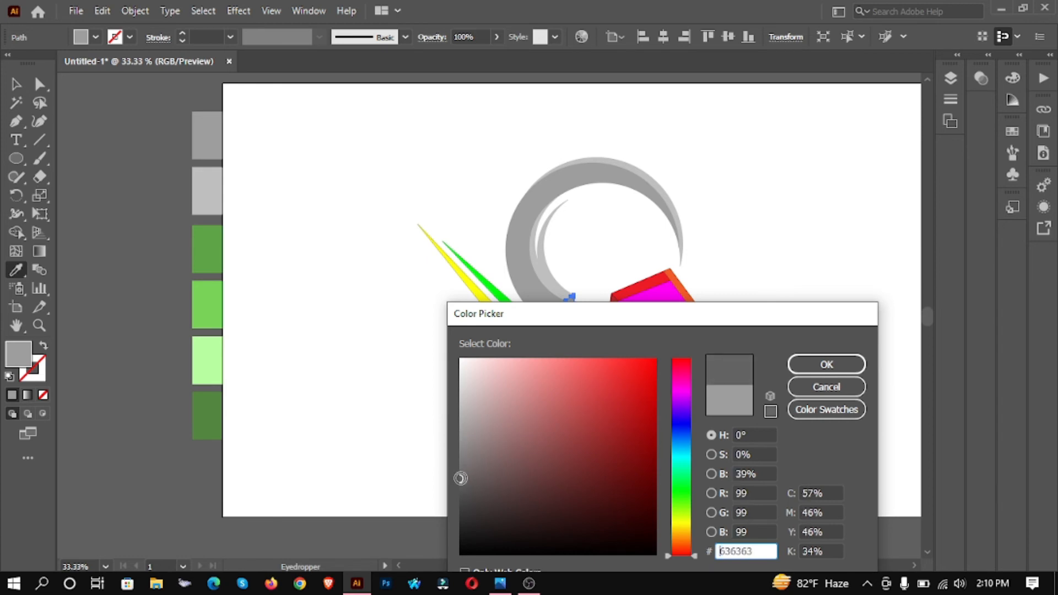
{"action": "left_click", "coordinate": [841, 364]}
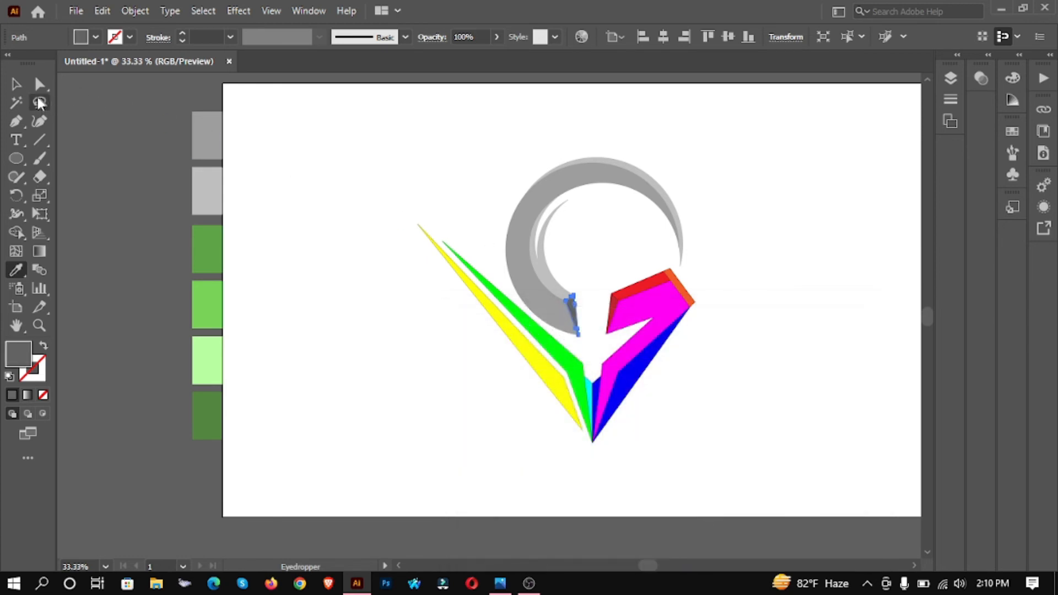
{"action": "key", "text": "v"}
{"action": "left_click", "coordinate": [351, 115]}
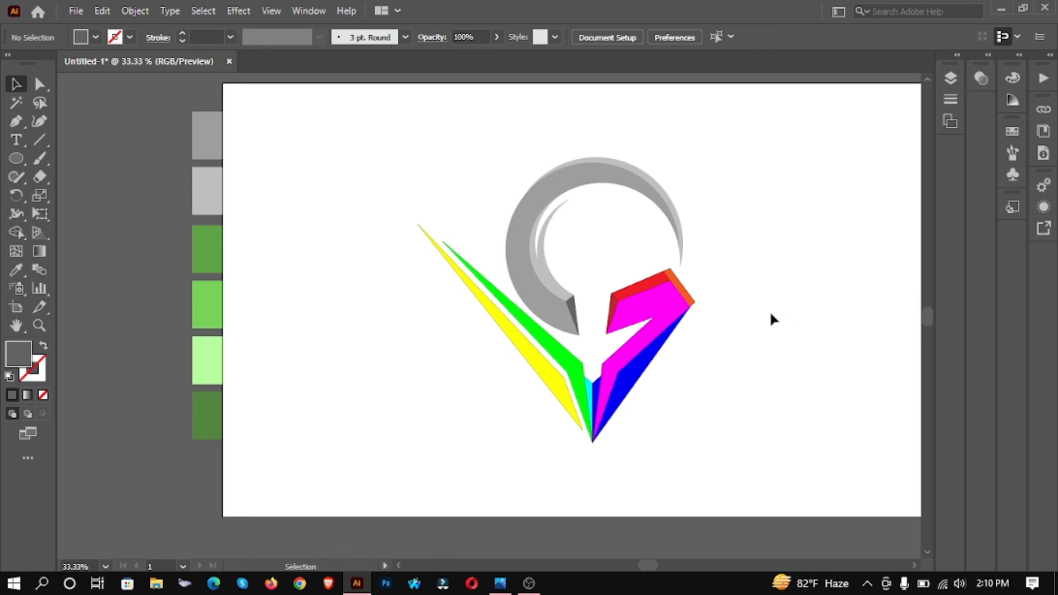
Recolor the bright green spike on the logo's left side with the sampled pale green swatch.
{"action": "key", "text": "space"}
{"action": "left_click_drag", "start_coordinate": [757, 271], "coordinate": [731, 257]}
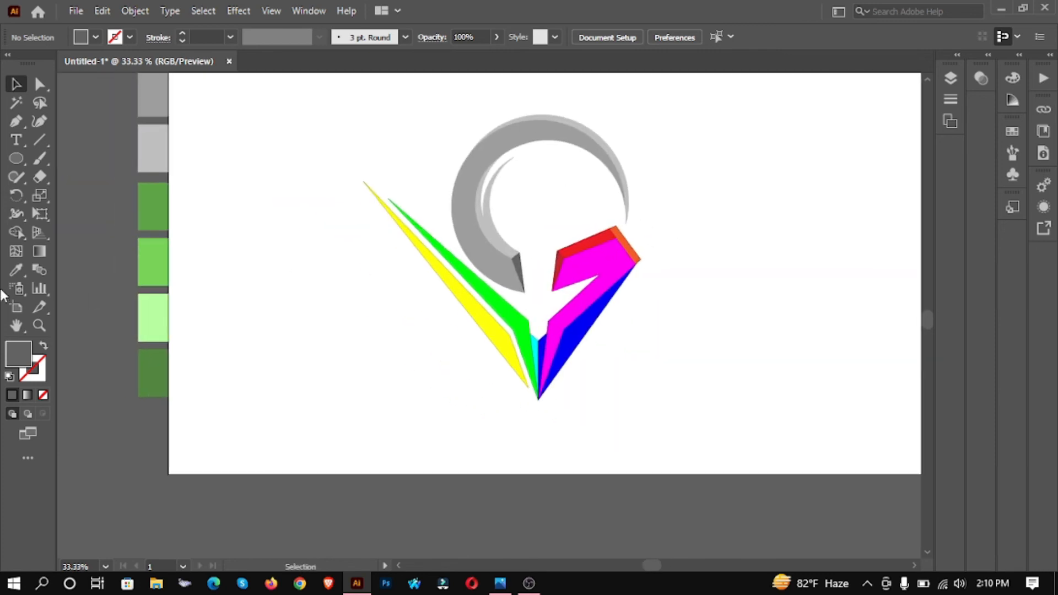
{"action": "left_click", "coordinate": [489, 297]}
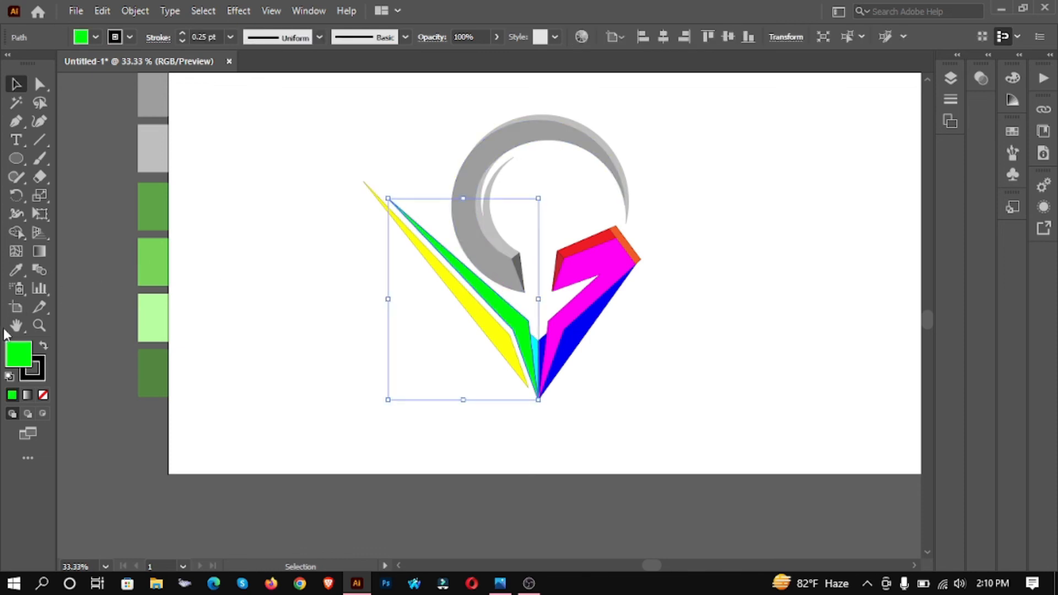
{"action": "left_click", "coordinate": [16, 269]}
{"action": "left_click", "coordinate": [162, 311]}
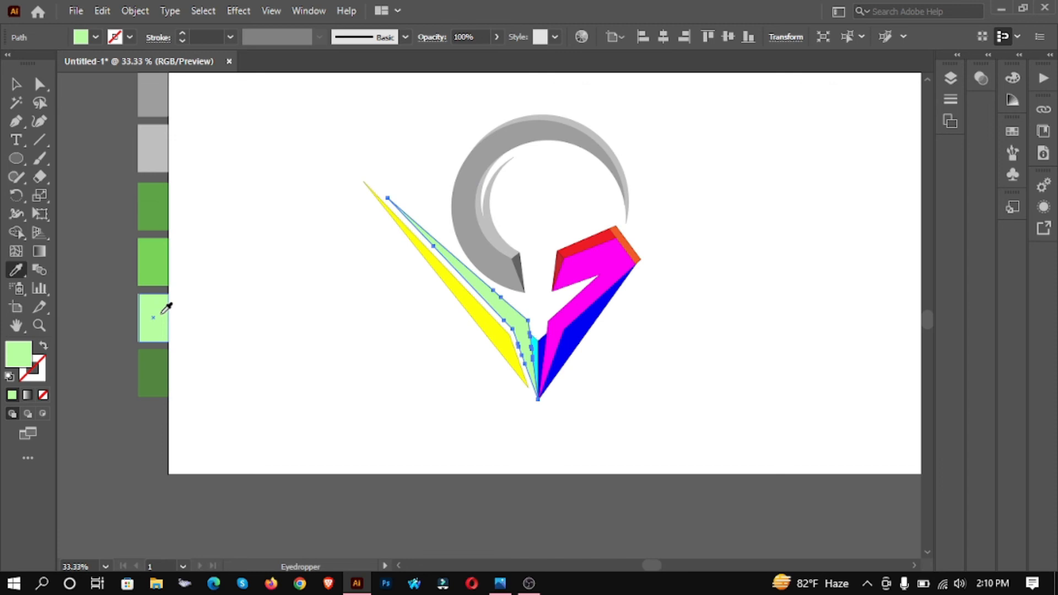
{"action": "left_click", "coordinate": [16, 84]}
{"action": "left_click", "coordinate": [384, 287]}
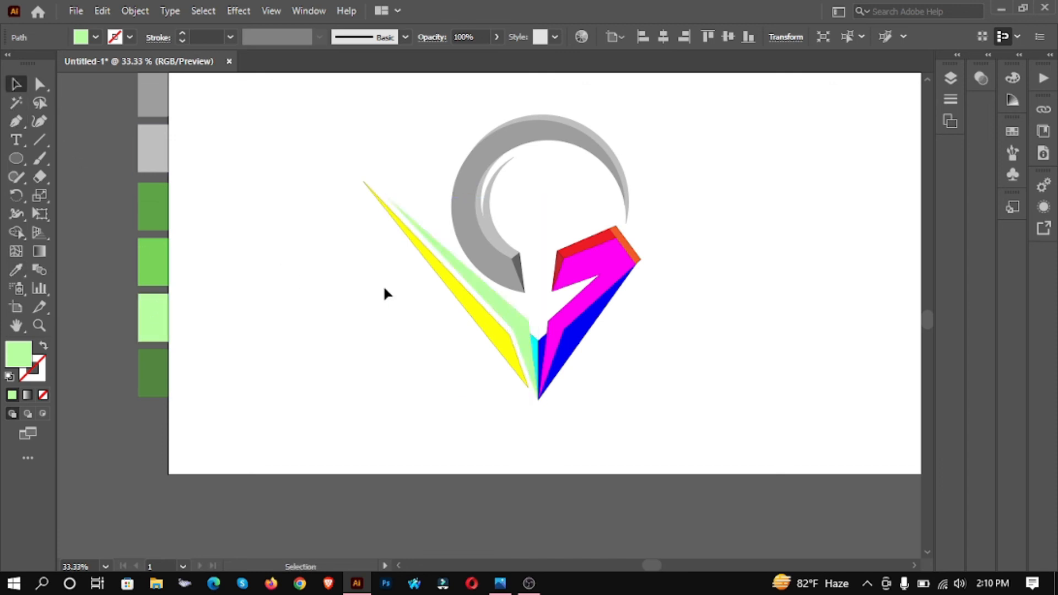
Recolor the yellow outer spike with the medium green sampled from the swatch beside the artboard.
{"action": "left_click", "coordinate": [469, 308]}
{"action": "left_click", "coordinate": [16, 269]}
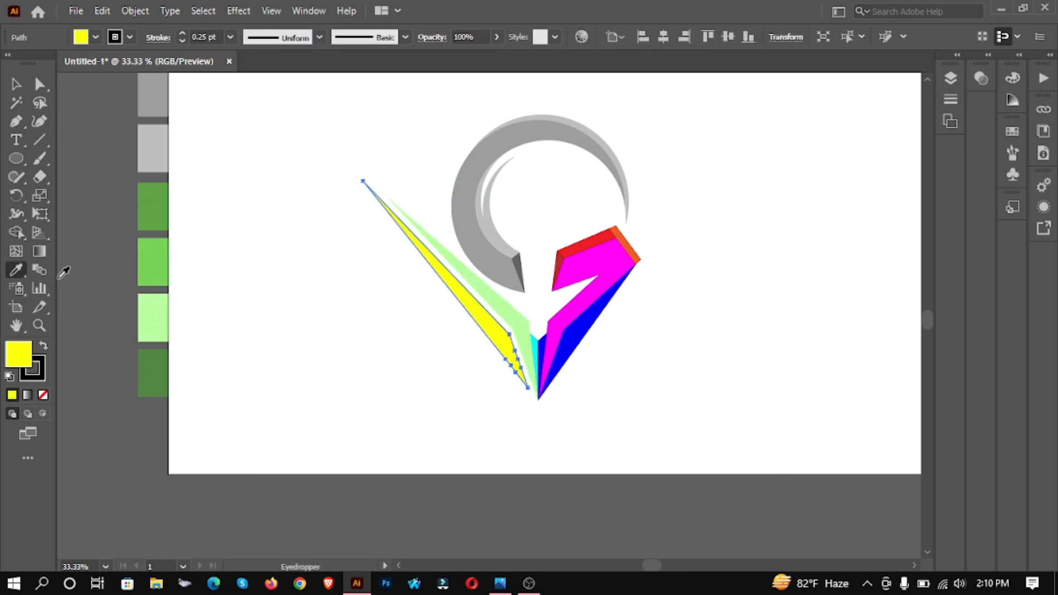
{"action": "left_click", "coordinate": [153, 264]}
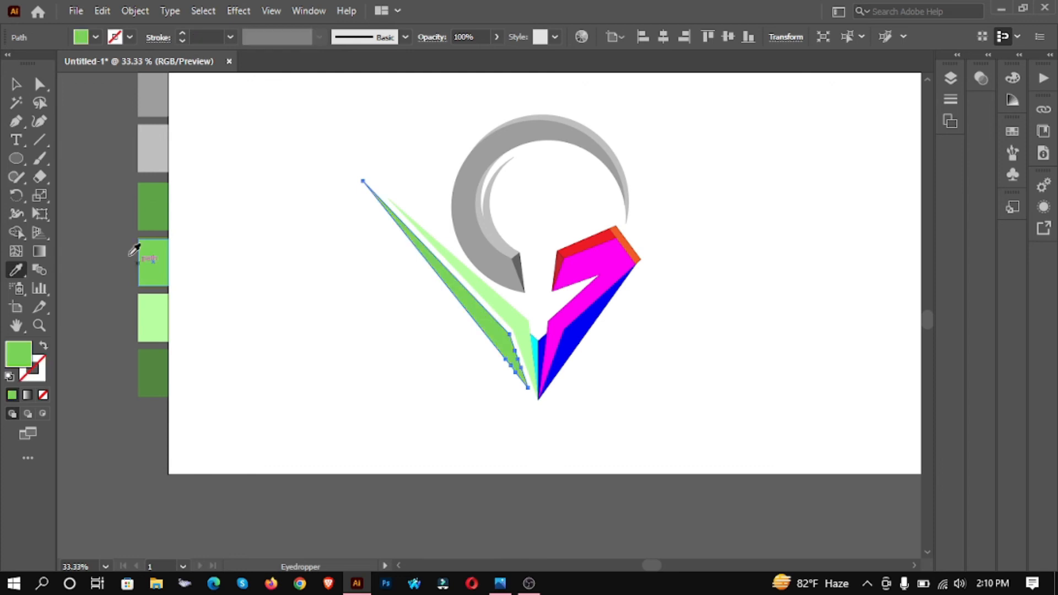
{"action": "left_click", "coordinate": [16, 84]}
{"action": "left_click", "coordinate": [245, 283]}
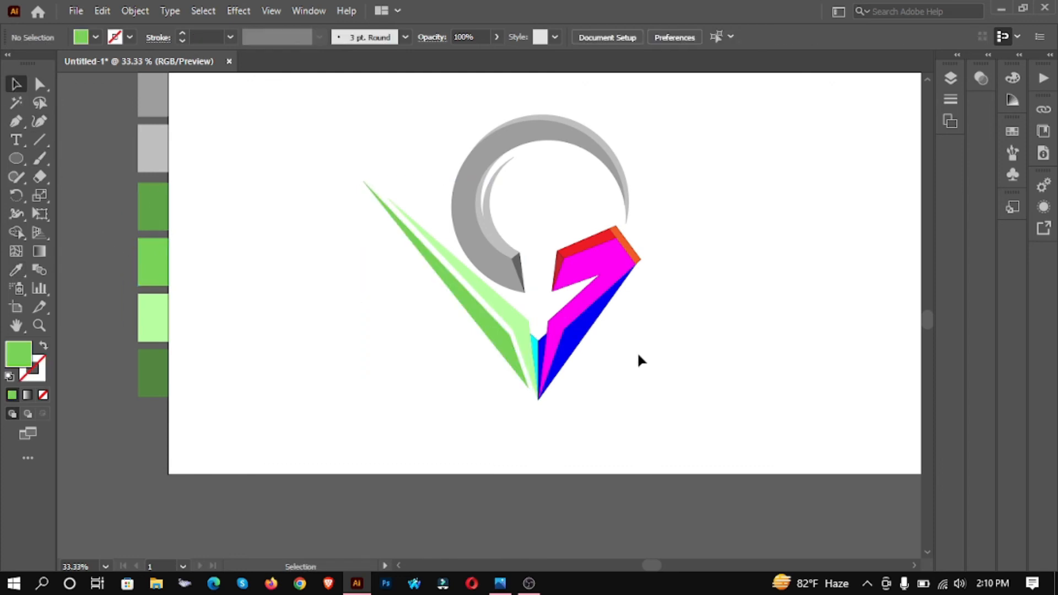
Recolor the large blue triangle on the logo's lower right edge with the sampled pale green swatch.
{"action": "left_click", "coordinate": [580, 338]}
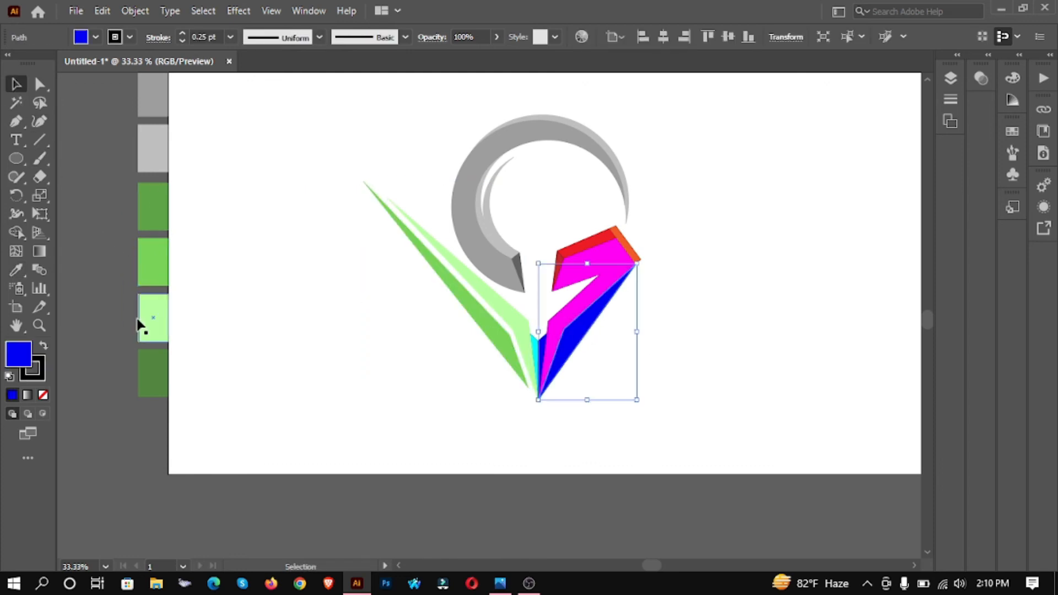
{"action": "left_click", "coordinate": [16, 270]}
{"action": "left_click", "coordinate": [165, 300]}
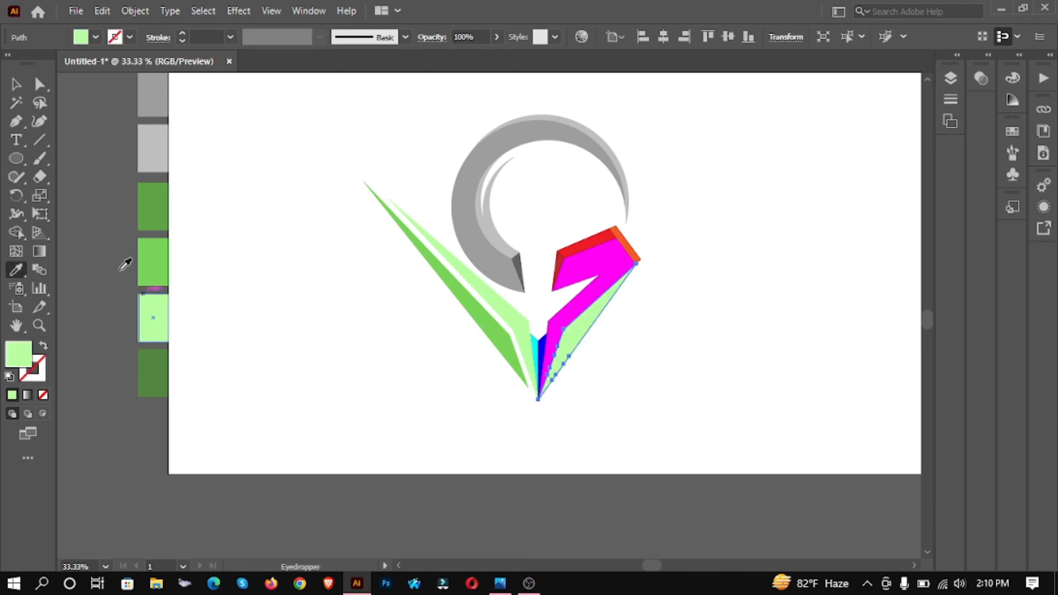
{"action": "left_click", "coordinate": [16, 84]}
{"action": "left_click", "coordinate": [299, 359]}
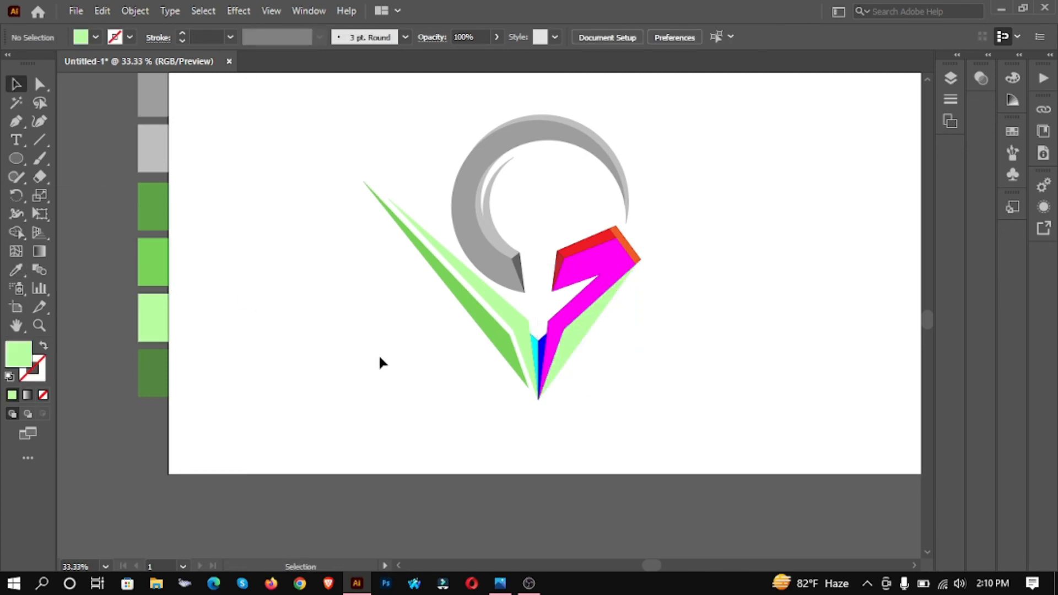
Recolor the magenta hooked shape on the logo's right side with the sampled medium green swatch.
{"action": "left_click", "coordinate": [600, 276]}
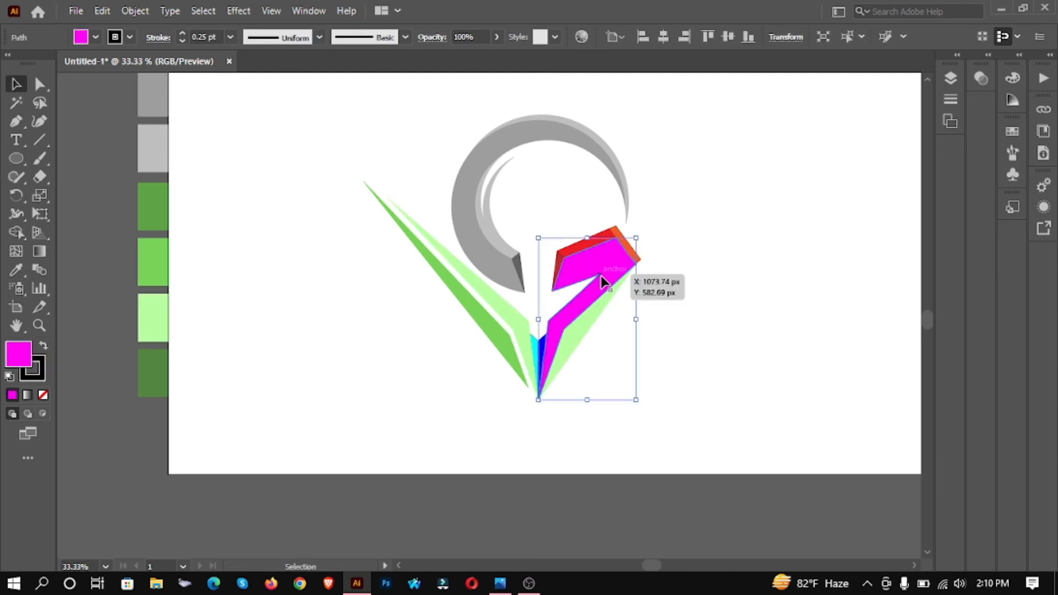
{"action": "left_click", "coordinate": [17, 270]}
{"action": "left_click", "coordinate": [152, 253]}
{"action": "left_click", "coordinate": [16, 84]}
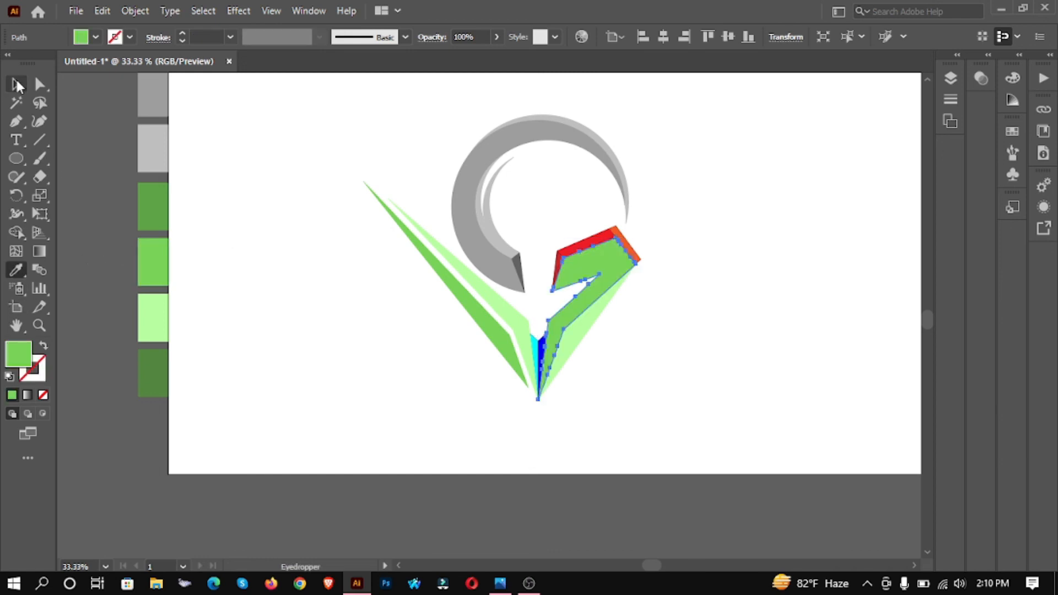
{"action": "left_click", "coordinate": [242, 168]}
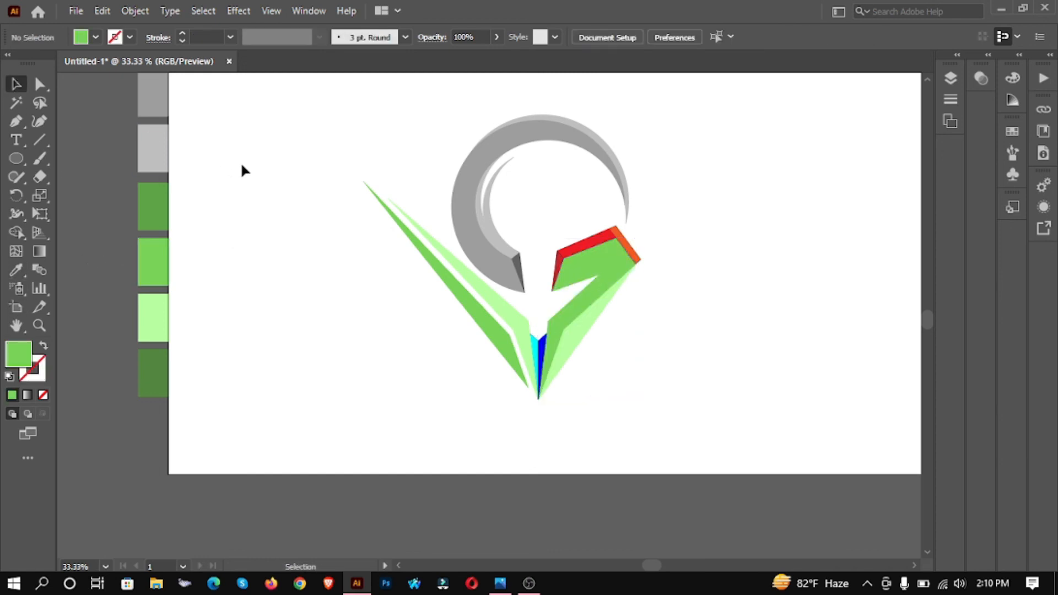
Recolor the narrow cyan sliver at the V's center with the darker green swatch just above the medium green one.
{"action": "left_click", "coordinate": [535, 355]}
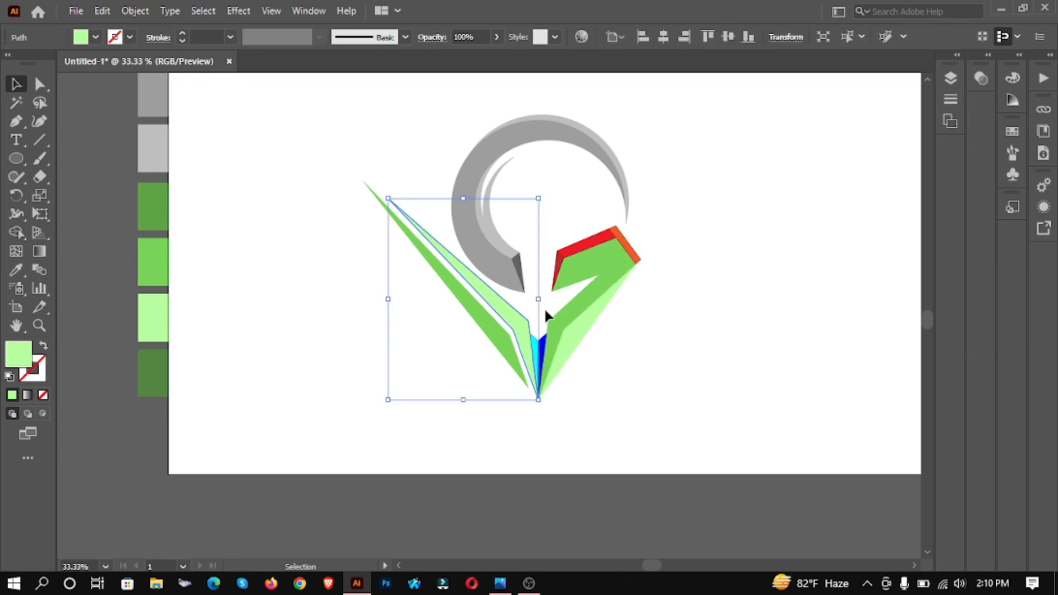
{"action": "left_click", "coordinate": [544, 307]}
{"action": "left_click", "coordinate": [537, 350]}
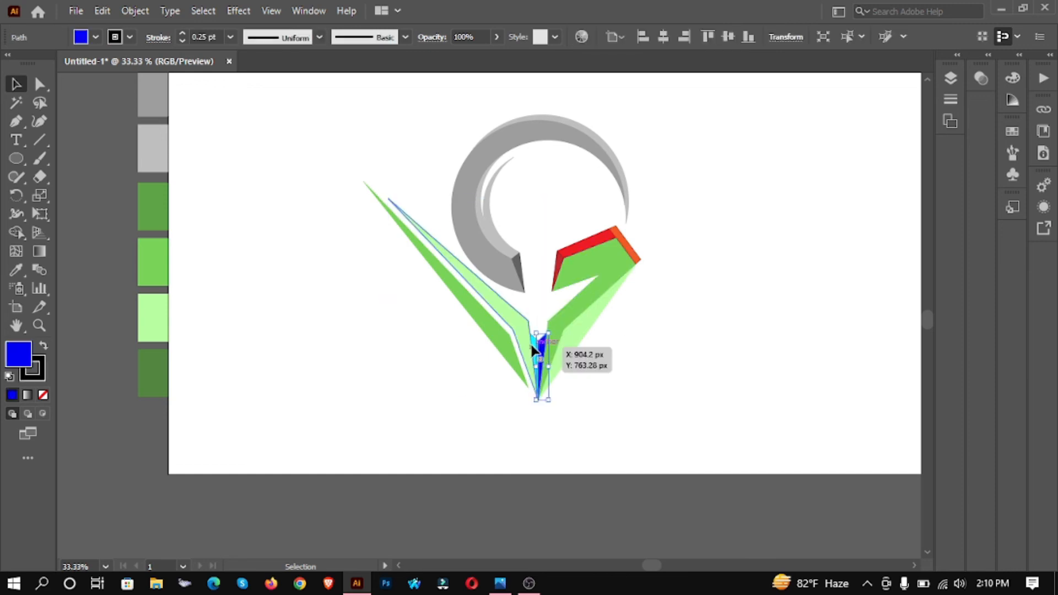
{"action": "left_click", "coordinate": [604, 421]}
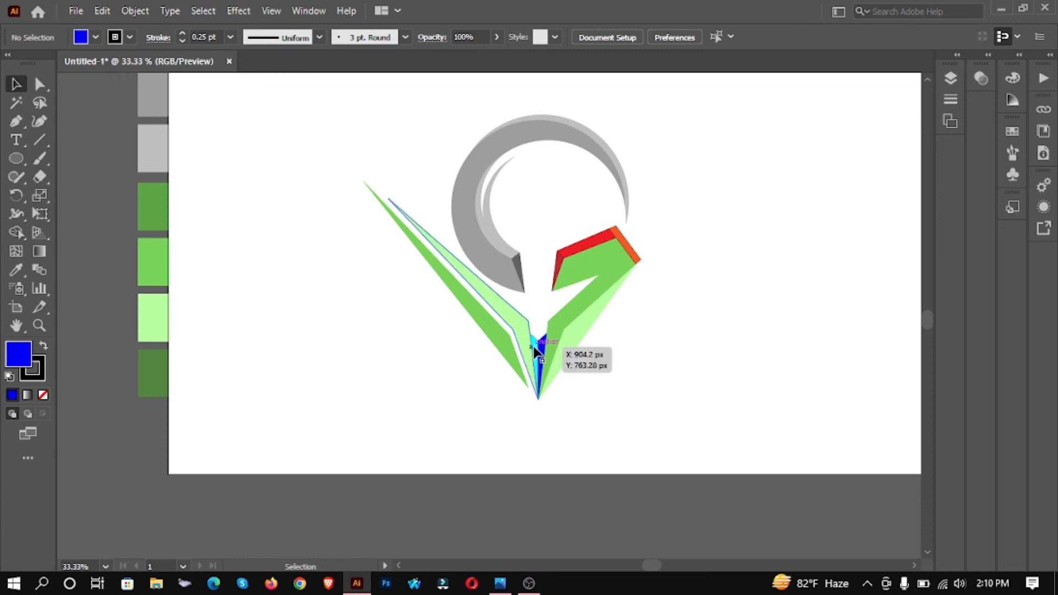
{"action": "left_click", "coordinate": [529, 353]}
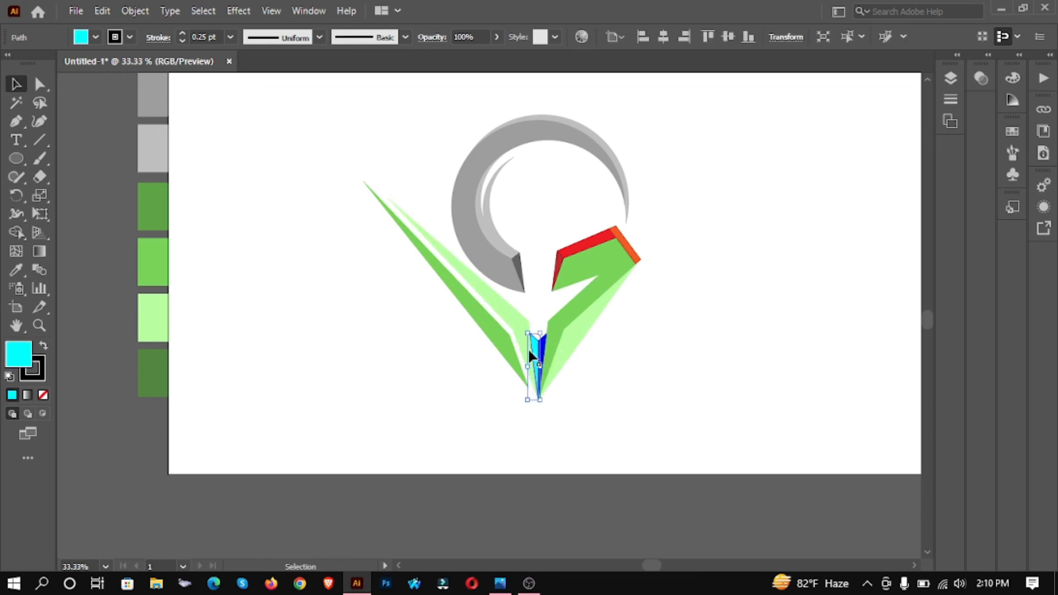
{"action": "left_click", "coordinate": [16, 269]}
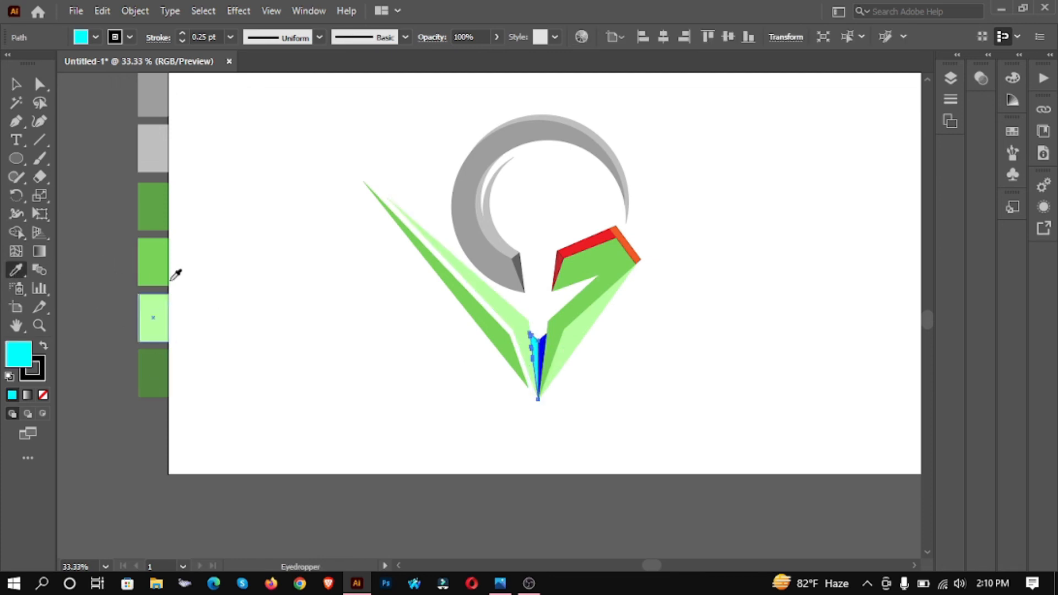
{"action": "left_click", "coordinate": [157, 208]}
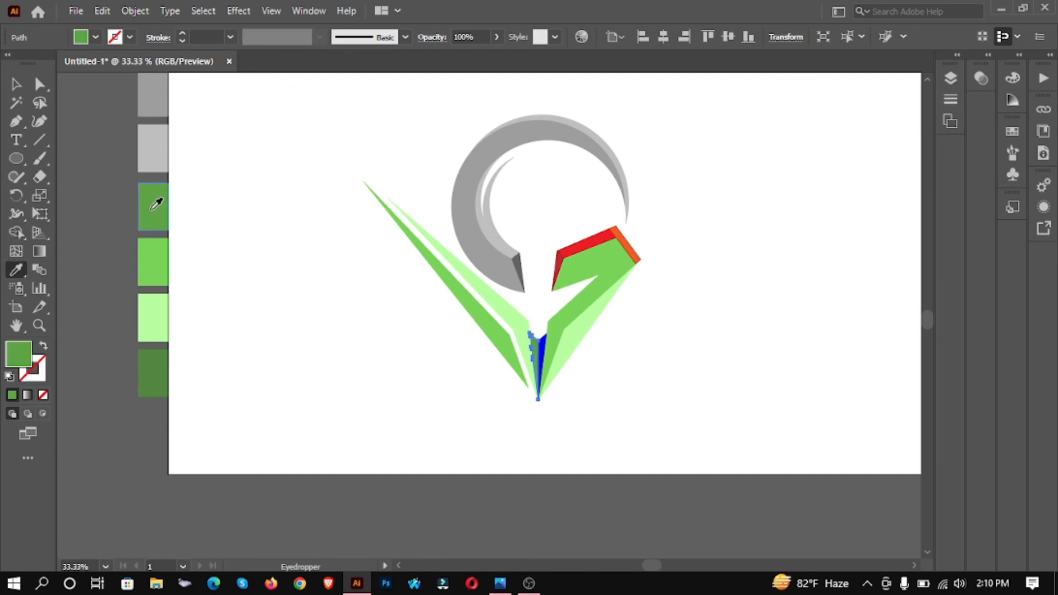
{"action": "left_click", "coordinate": [156, 374]}
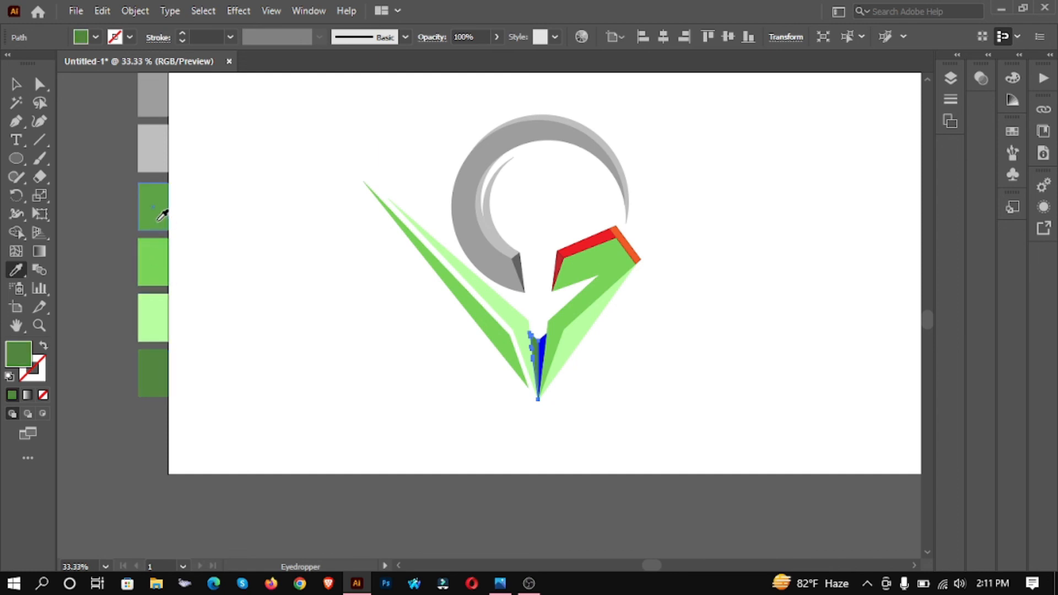
{"action": "left_click", "coordinate": [158, 217]}
{"action": "left_click", "coordinate": [17, 82]}
{"action": "left_click", "coordinate": [374, 257]}
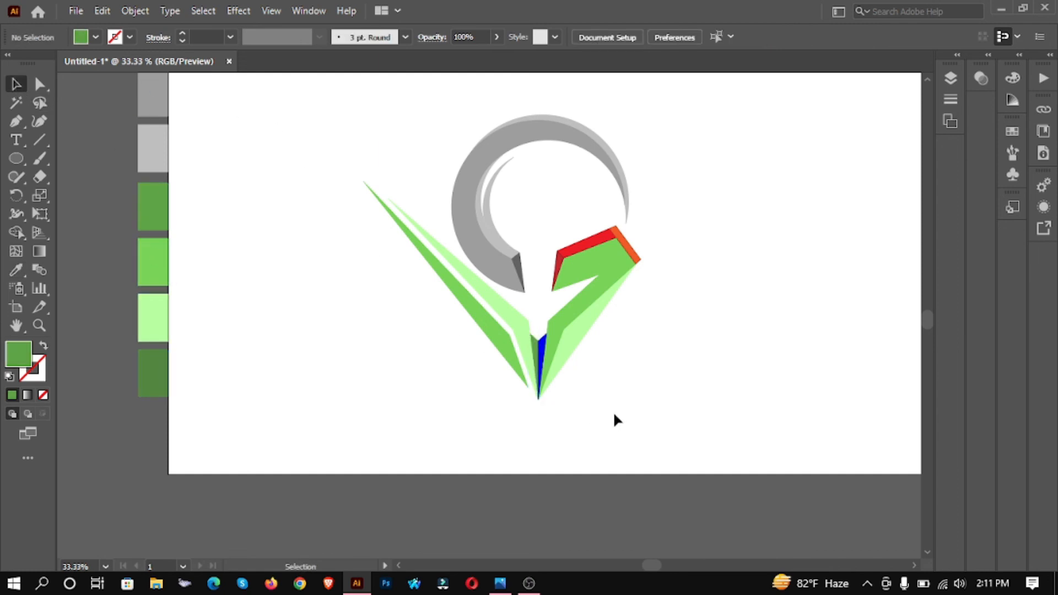
Recolor the narrow blue sliver at the V's center with the sampled darkest green swatch.
{"action": "left_click", "coordinate": [602, 383], "text": "ctrl"}
{"action": "left_click_drag", "start_coordinate": [512, 353], "coordinate": [835, 465]}
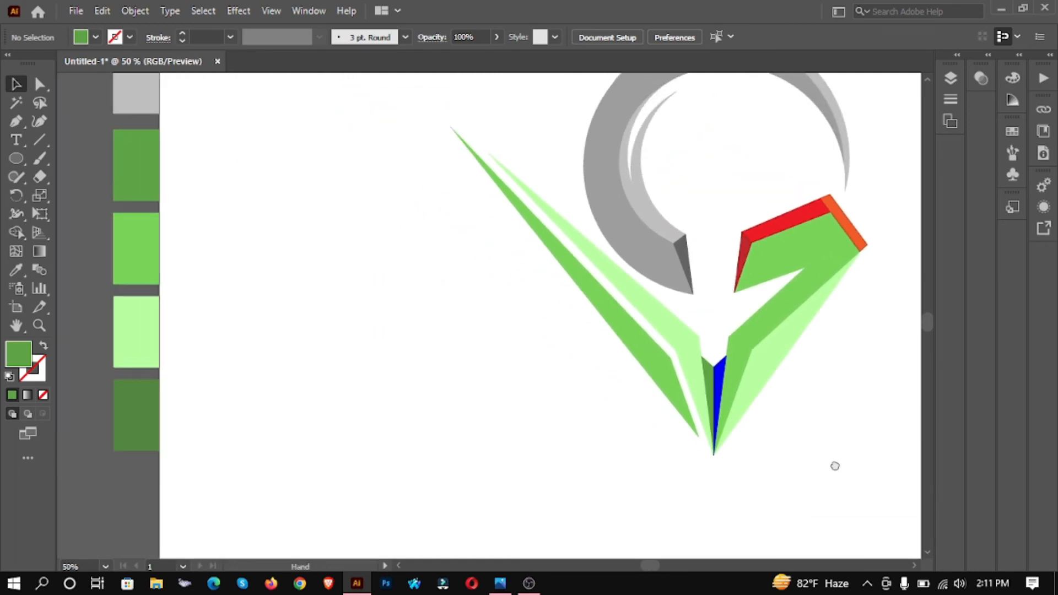
{"action": "left_click", "coordinate": [721, 375]}
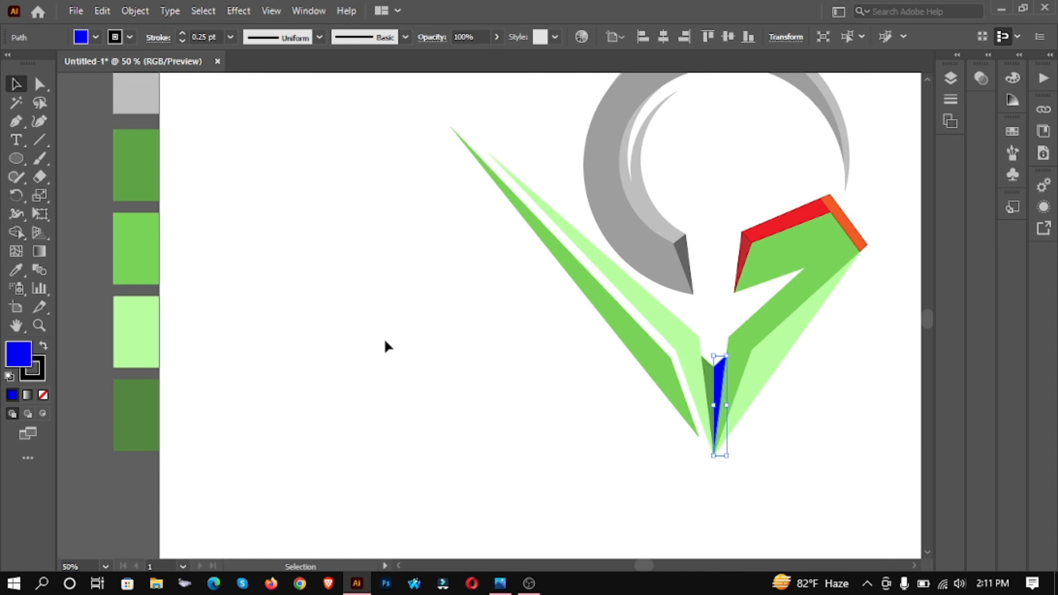
{"action": "left_click", "coordinate": [16, 269]}
{"action": "left_click", "coordinate": [137, 420]}
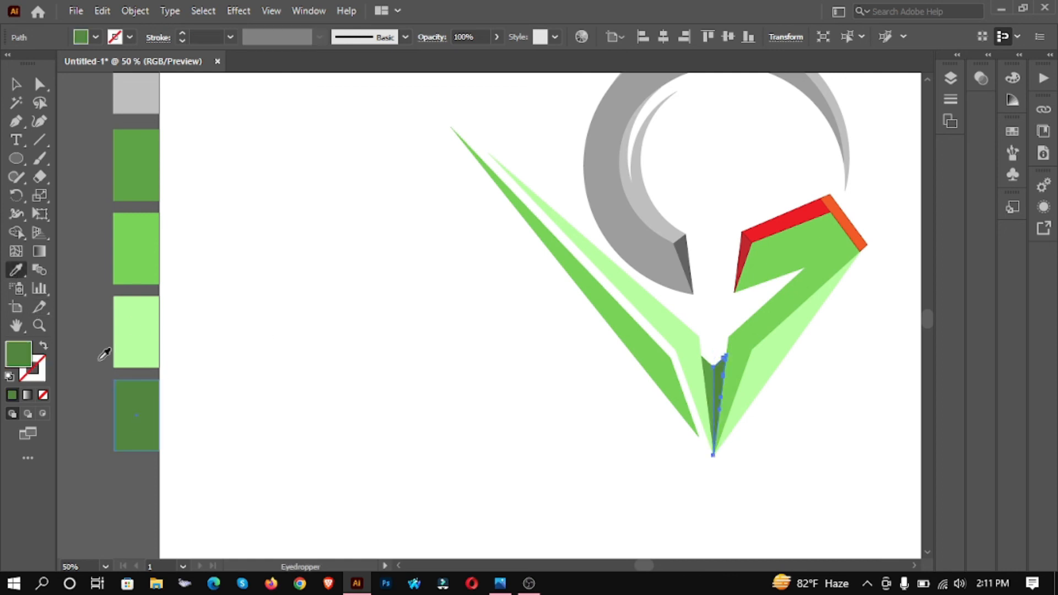
Recolor the orange strip at the logo's right corner with the sampled pale green swatch.
{"action": "left_click", "coordinate": [16, 84]}
{"action": "left_click", "coordinate": [663, 348]}
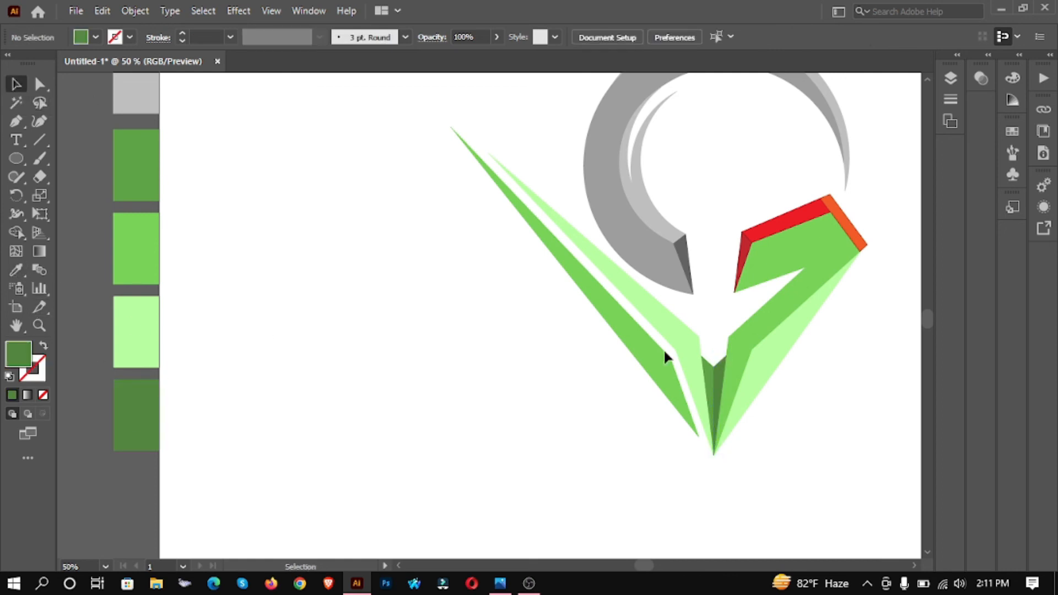
{"action": "left_click", "coordinate": [852, 233]}
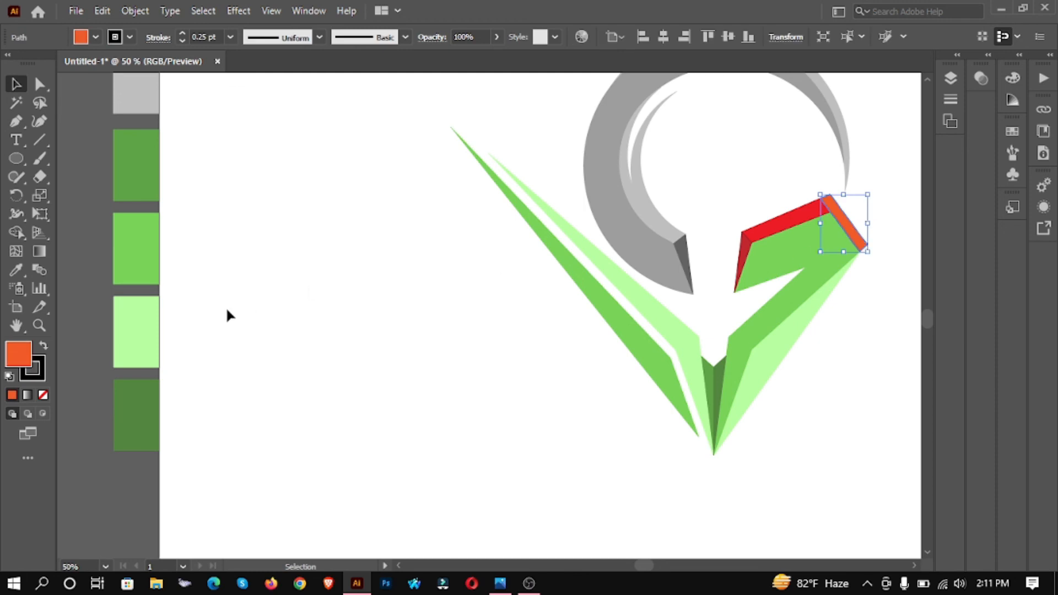
{"action": "left_click", "coordinate": [16, 269]}
{"action": "left_click", "coordinate": [141, 331]}
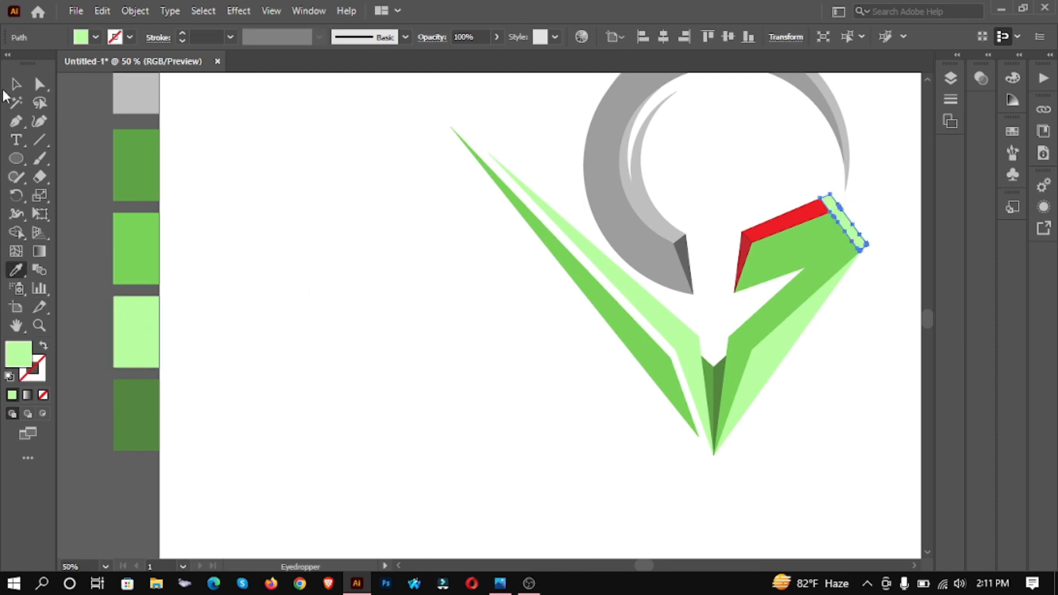
Recolor the bright red bar along the hooked shape's upper edge with the sampled darker green swatch just below the grays.
{"action": "left_click", "coordinate": [16, 84]}
{"action": "left_click", "coordinate": [727, 211]}
{"action": "left_click", "coordinate": [789, 221]}
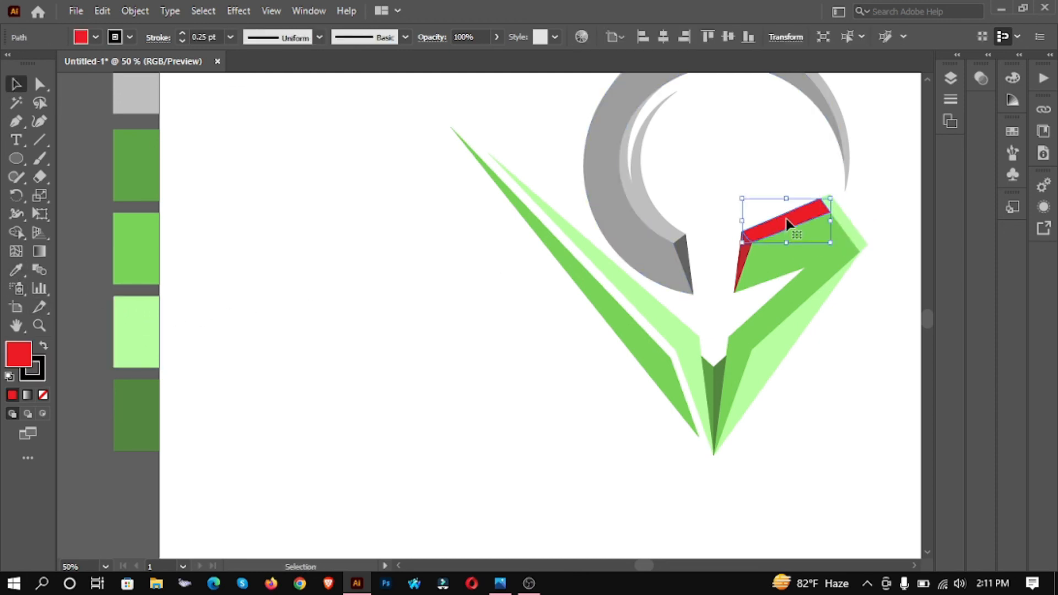
{"action": "left_click", "coordinate": [15, 271]}
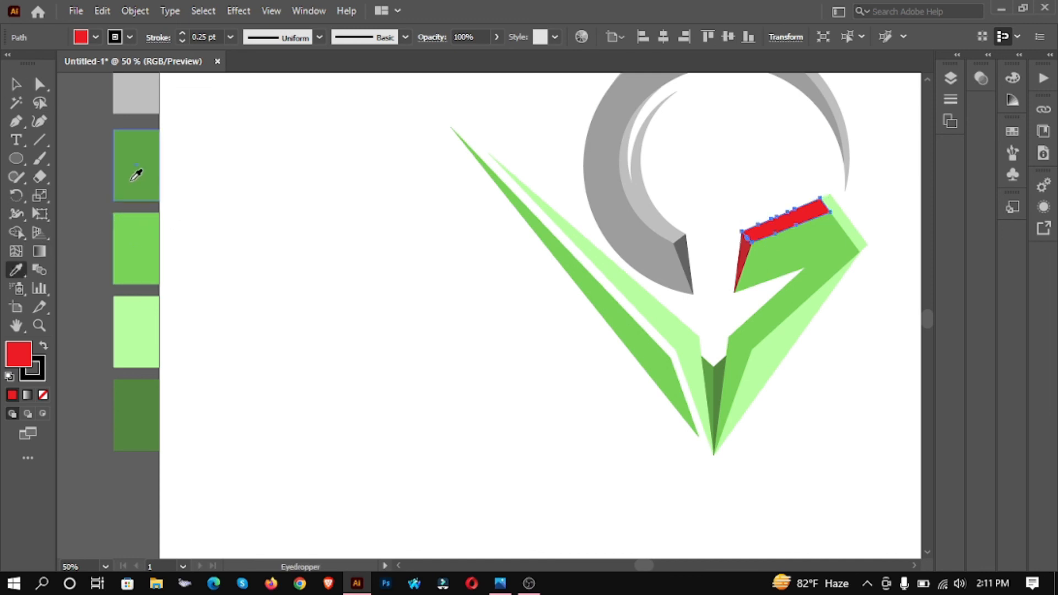
{"action": "left_click", "coordinate": [136, 174]}
Recolor the dark red sliver at the hooked shape's inner end with the sampled darkest green swatch, then clear the selection.
{"action": "left_click", "coordinate": [16, 84]}
{"action": "left_click", "coordinate": [743, 310]}
{"action": "left_click", "coordinate": [745, 239]}
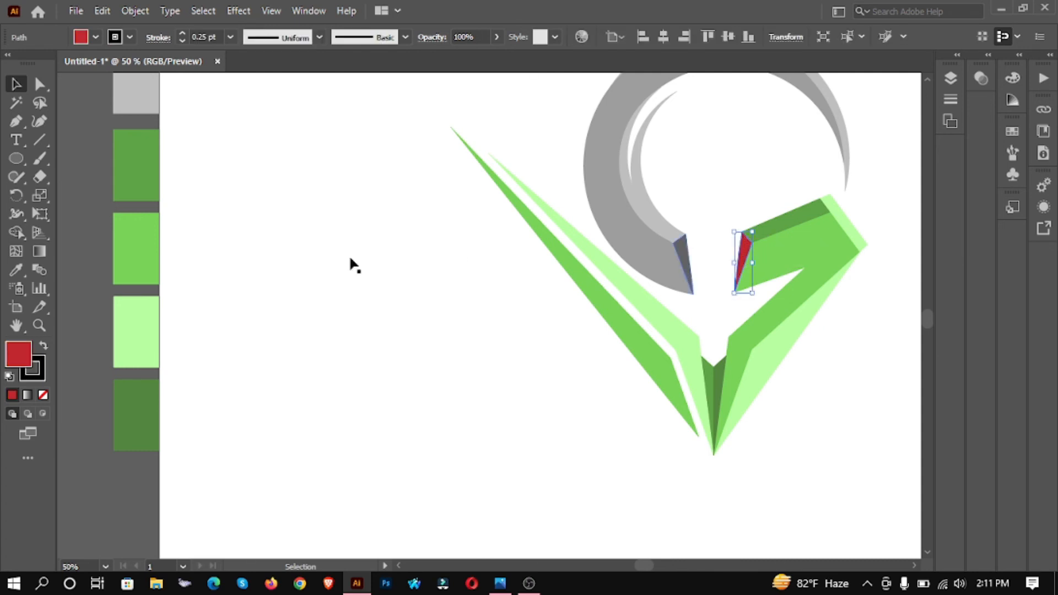
{"action": "left_click", "coordinate": [16, 270]}
{"action": "left_click", "coordinate": [132, 388]}
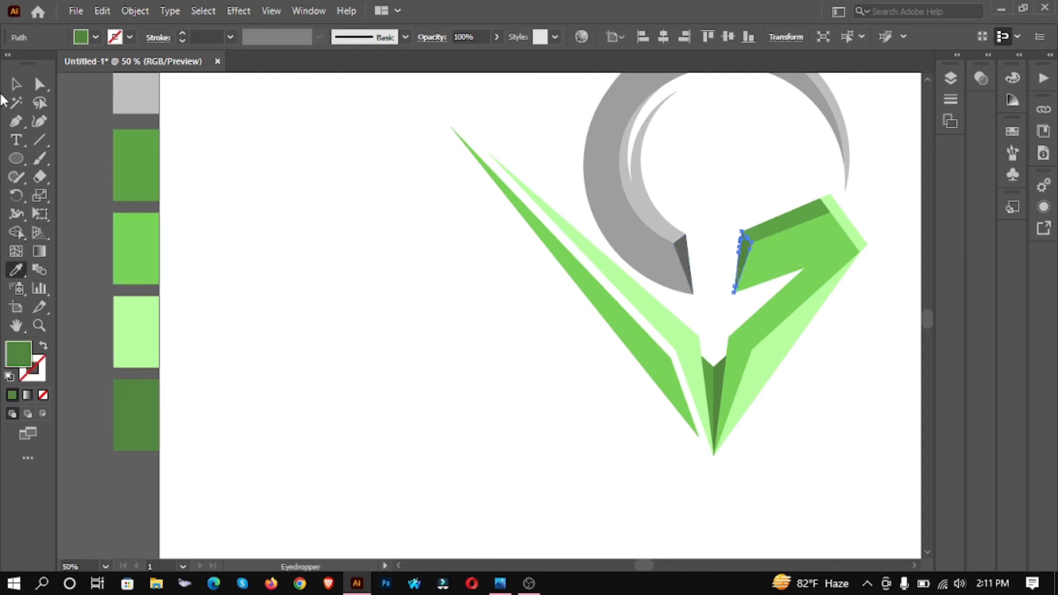
{"action": "left_click", "coordinate": [16, 84]}
{"action": "left_click", "coordinate": [621, 281]}
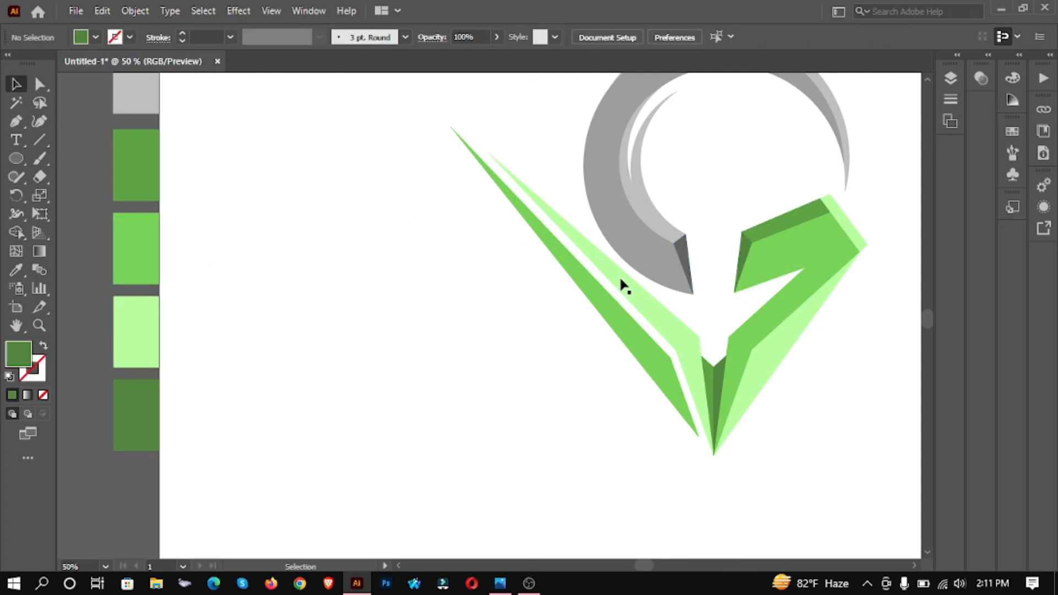
Select all the logo's shapes on the artboard and set their stroke to None.
{"action": "left_click", "coordinate": [805, 407], "text": "ctrl+alt"}
{"action": "left_click", "coordinate": [806, 406], "text": "ctrl+alt"}
{"action": "left_click_drag", "start_coordinate": [617, 328], "coordinate": [775, 416]}
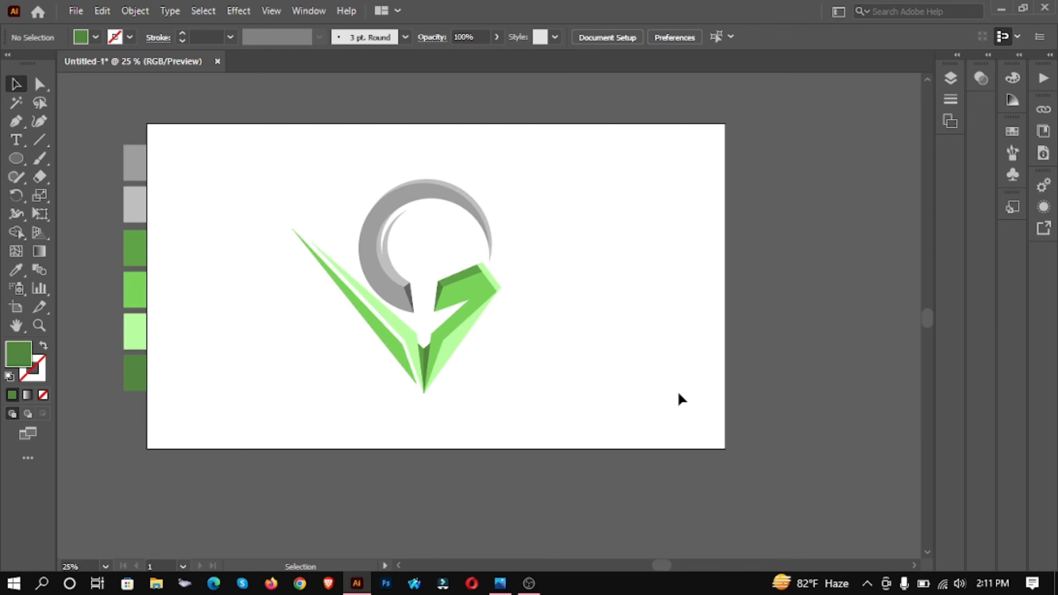
{"action": "left_click_drag", "start_coordinate": [272, 183], "coordinate": [546, 430]}
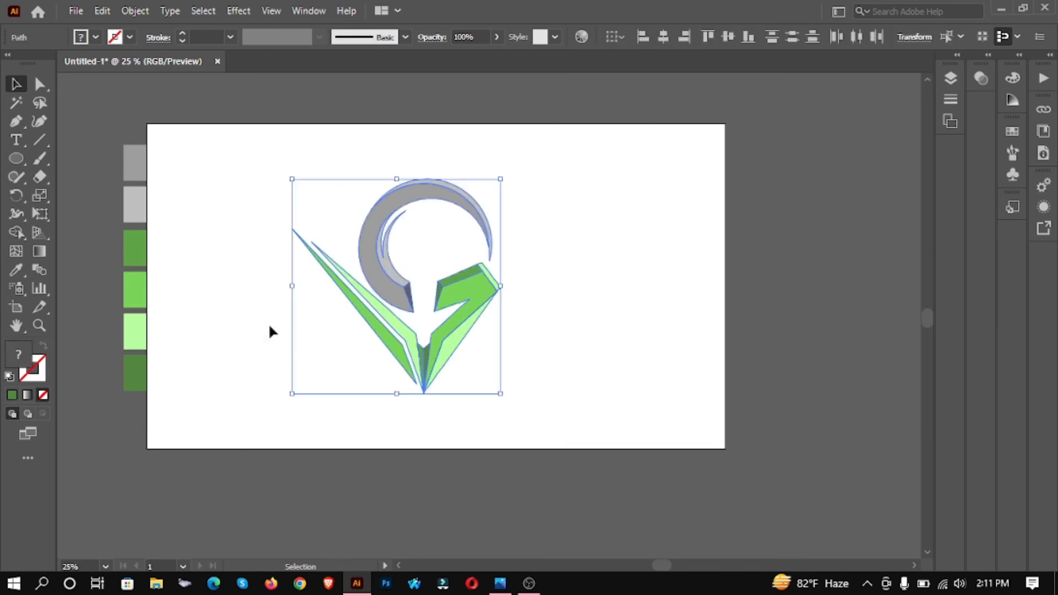
{"action": "left_click", "coordinate": [130, 39]}
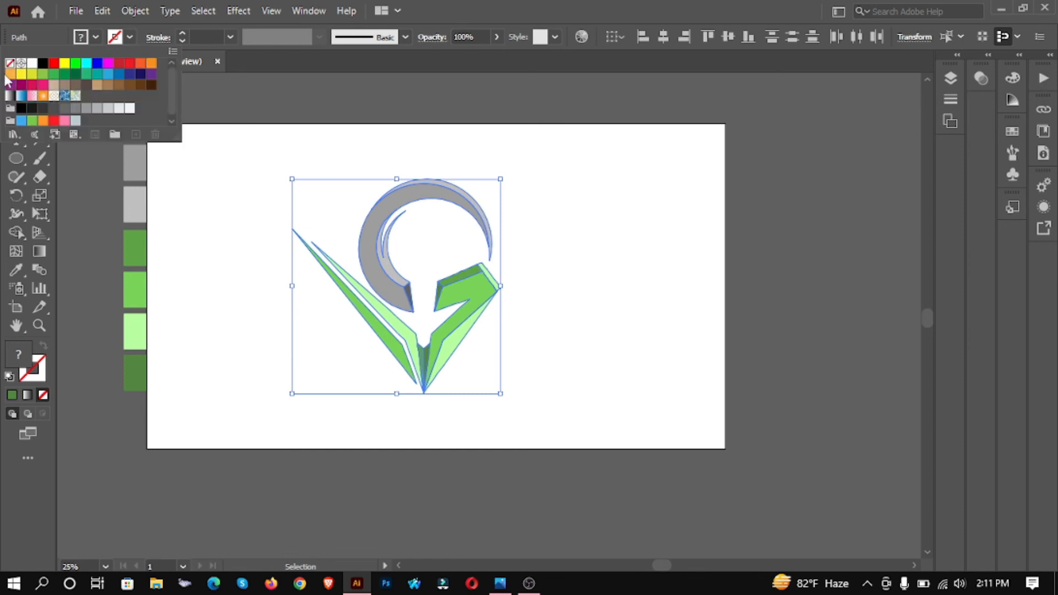
Delete the column of six gray and green color swatches beside the artboard.
{"action": "left_click", "coordinate": [650, 230]}
{"action": "left_click_drag", "start_coordinate": [108, 127], "coordinate": [160, 403]}
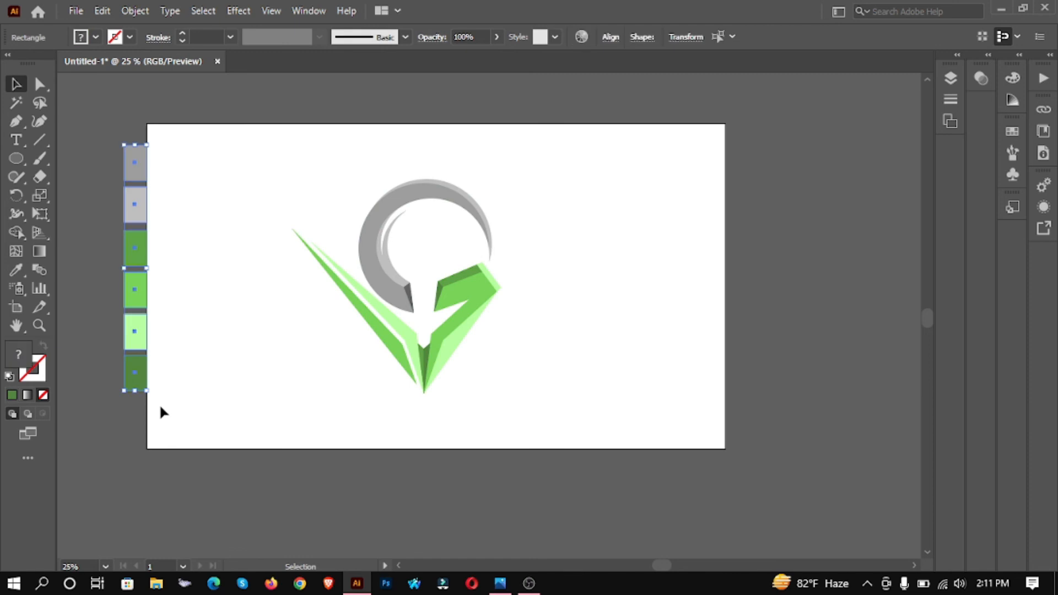
{"action": "key", "text": "Delete"}
Group all the shapes of the logo into one object and clear the selection.
{"action": "left_click_drag", "start_coordinate": [230, 106], "coordinate": [537, 411]}
{"action": "right_click", "coordinate": [458, 298]}
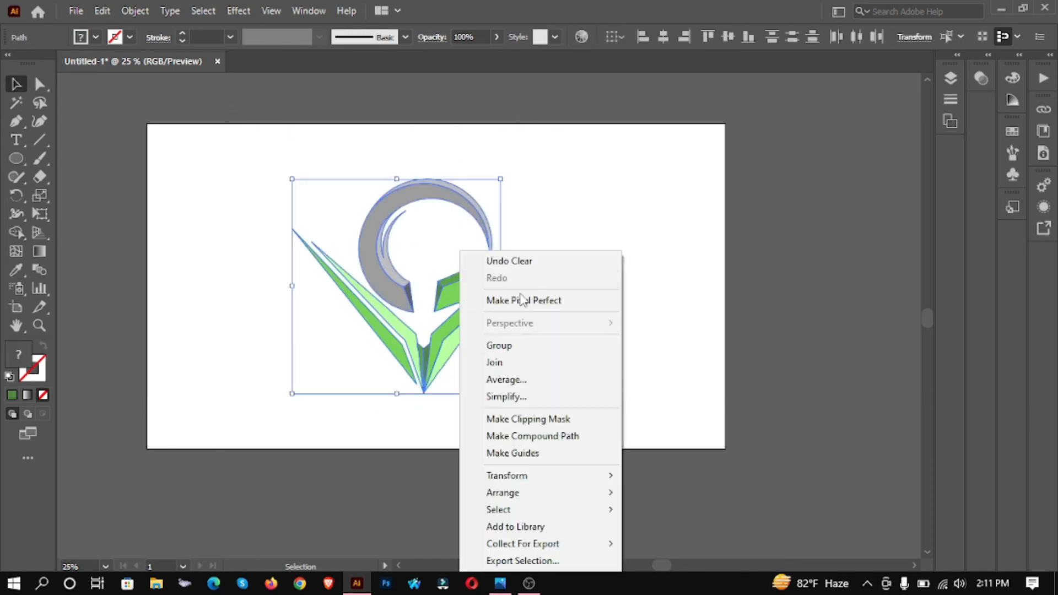
{"action": "left_click", "coordinate": [517, 347]}
{"action": "left_click", "coordinate": [568, 303]}
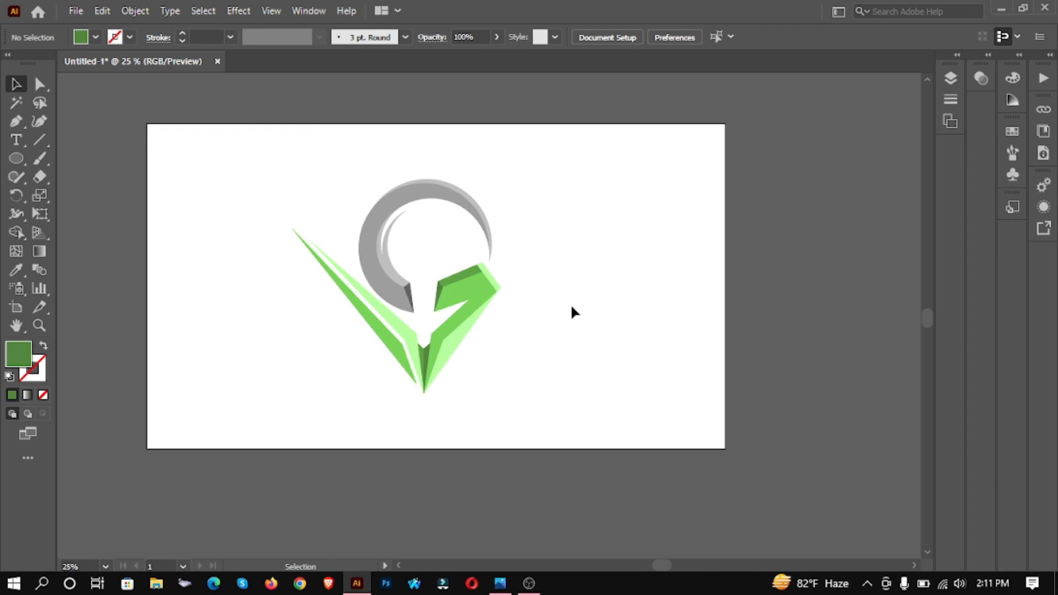